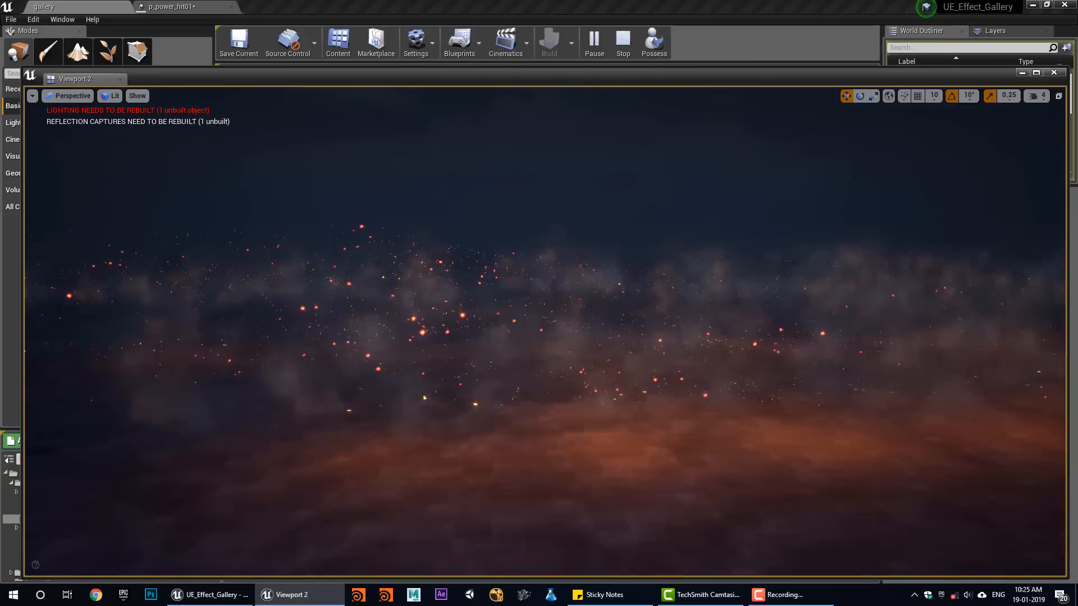
# Step: Stop and restart the level simulation several times to watch the power hit effect in the separate viewport window
pyautogui.click(621, 45)
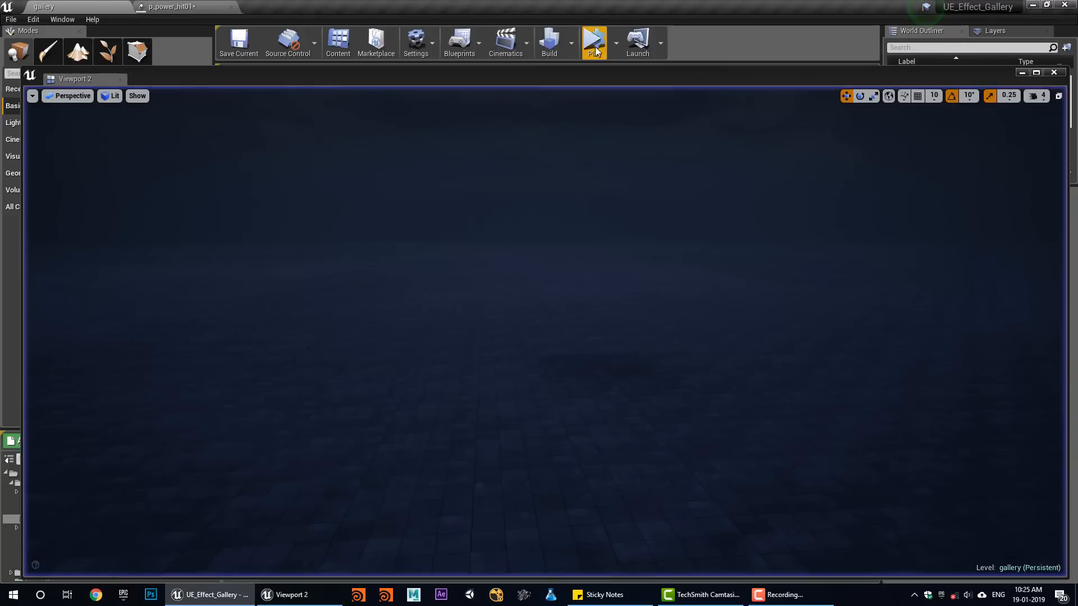
pyautogui.click(594, 46)
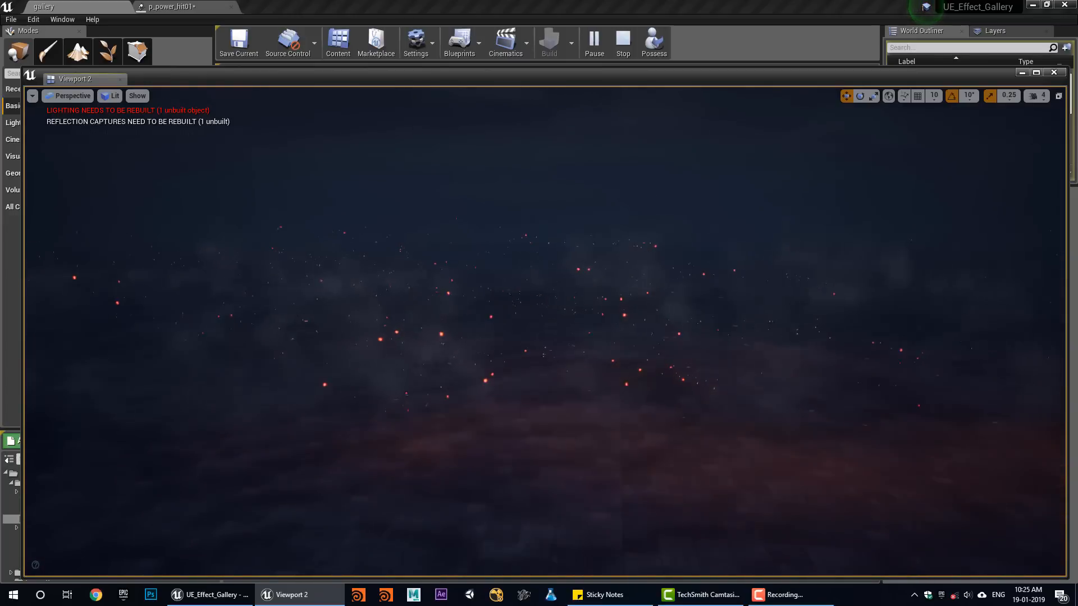
pyautogui.click(623, 45)
pyautogui.click(592, 44)
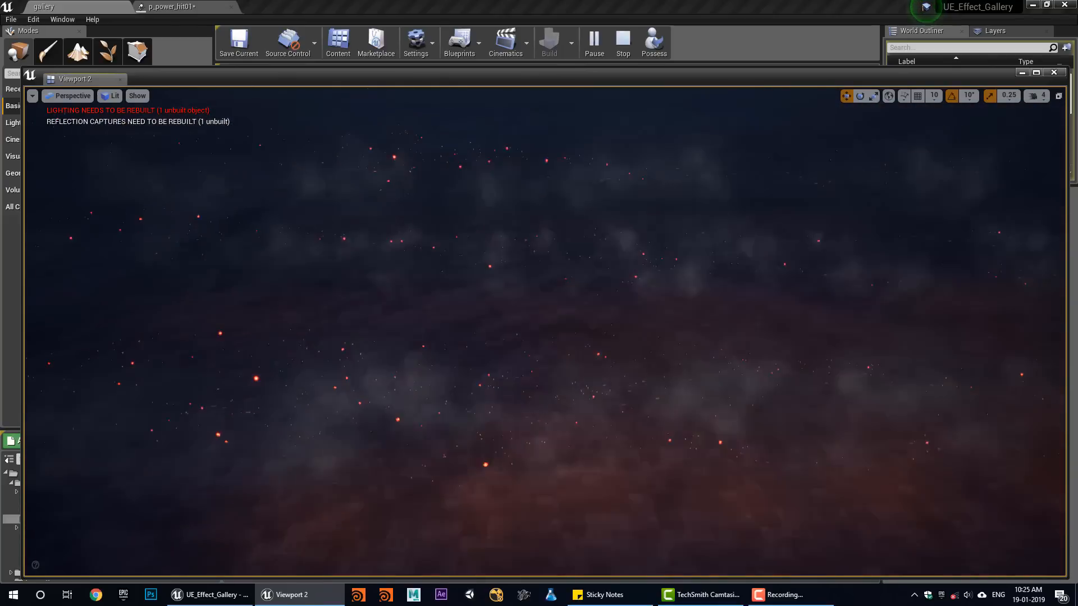
pyautogui.click(622, 44)
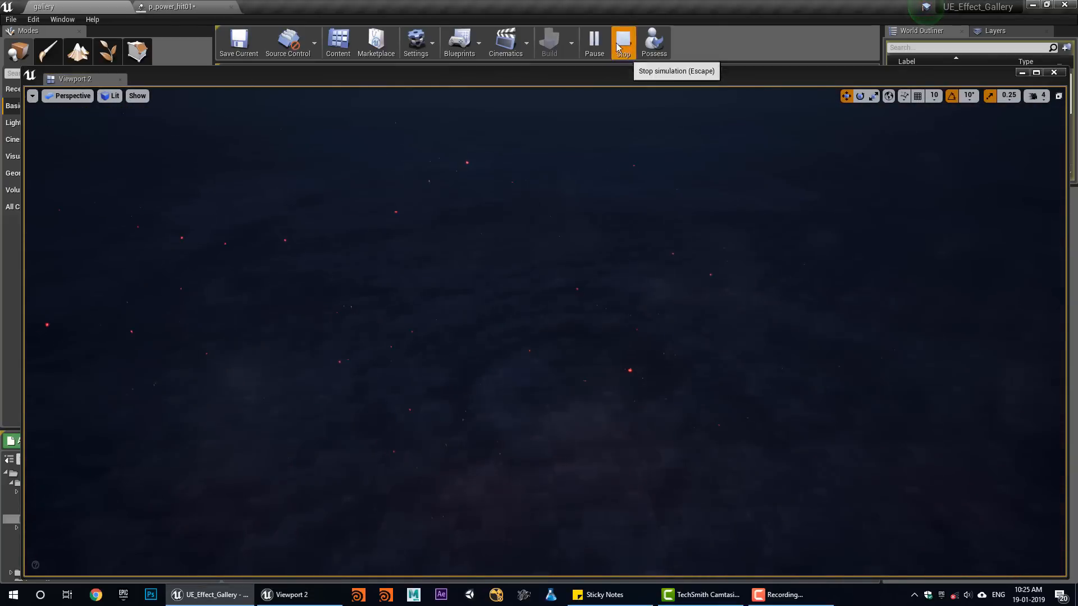
pyautogui.click(592, 44)
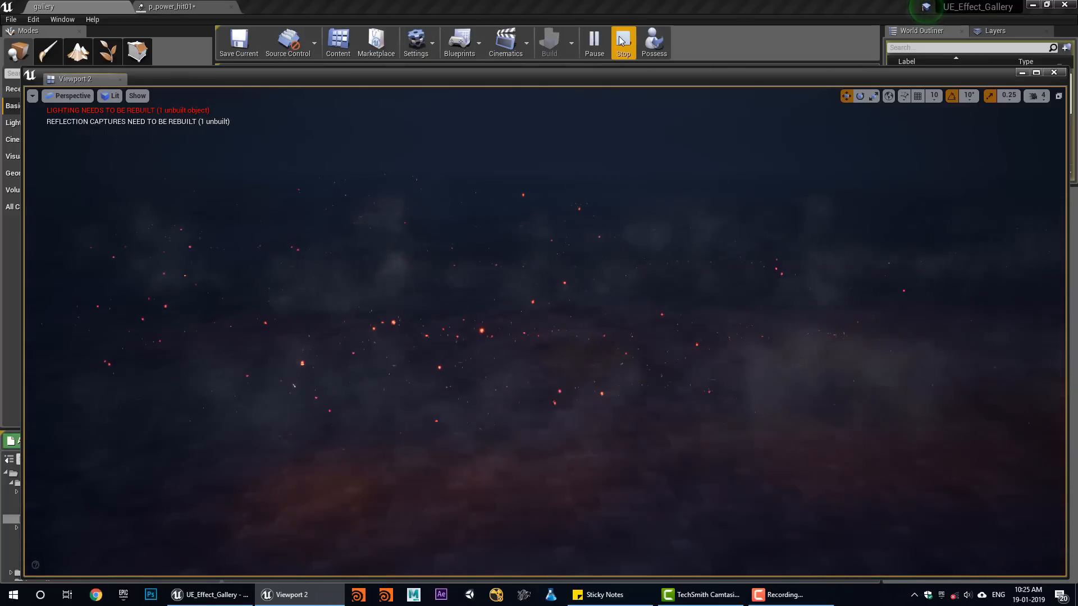
pyautogui.click(622, 43)
pyautogui.click(593, 43)
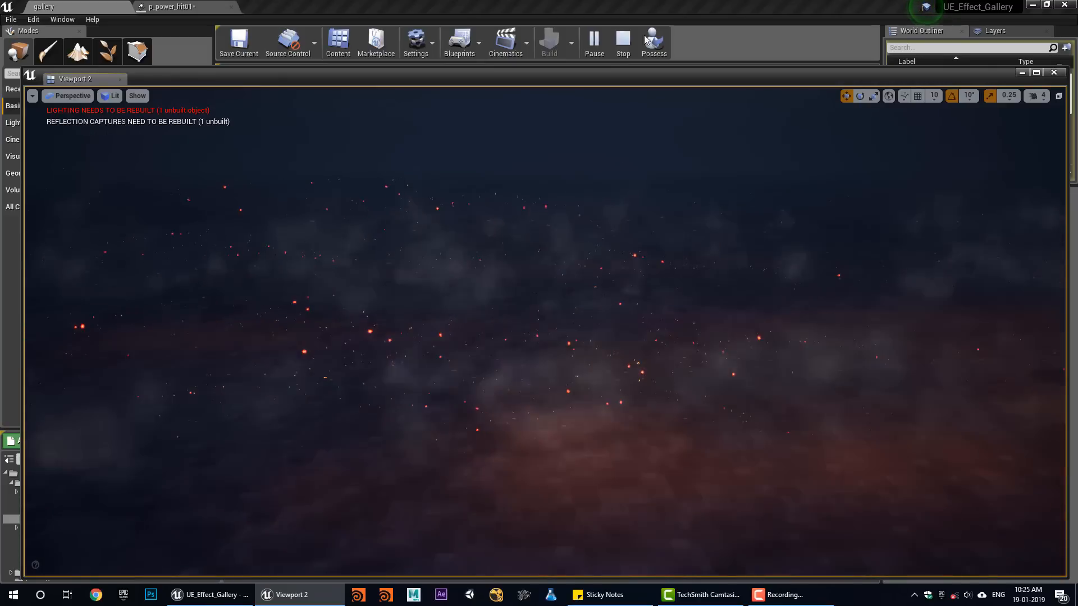
pyautogui.click(629, 45)
pyautogui.click(594, 44)
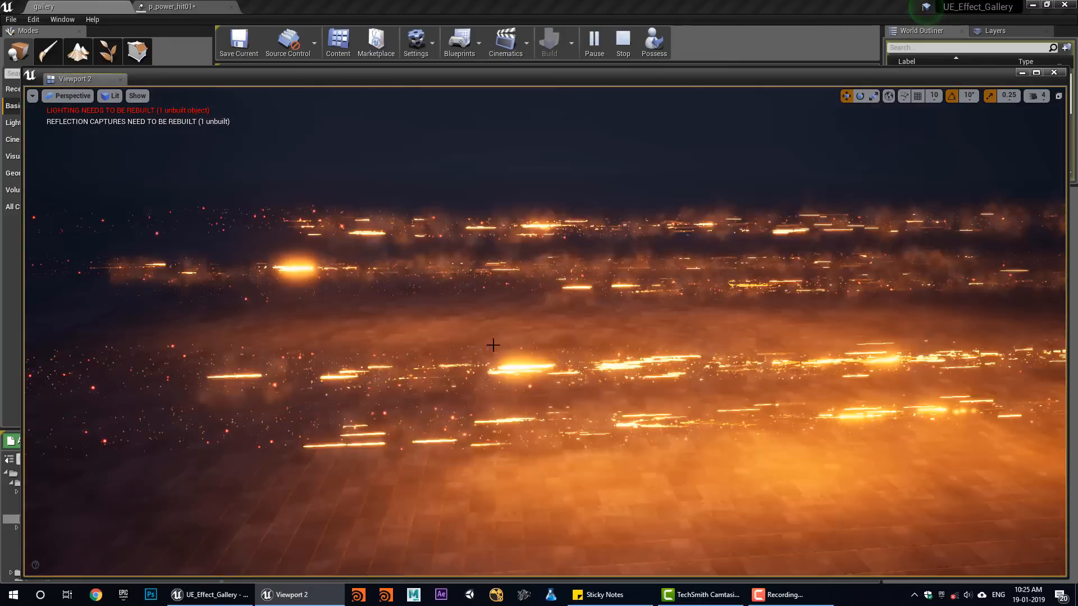
# Step: Leave the separate viewport, replay the simulation in the main level viewport and stop it
pyautogui.press('Escape')
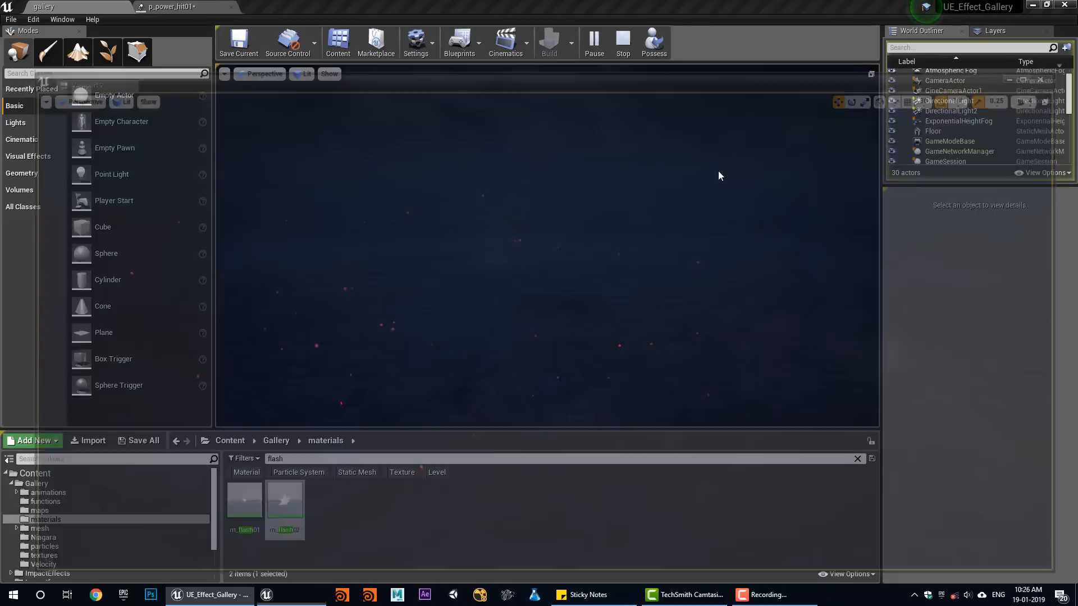
pyautogui.click(594, 44)
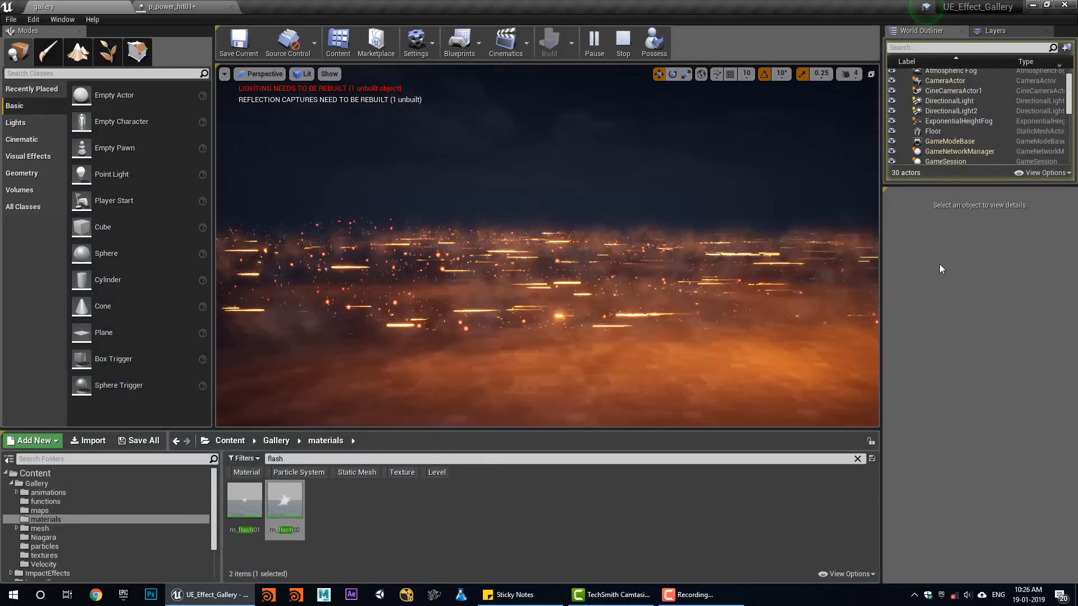
pyautogui.click(626, 44)
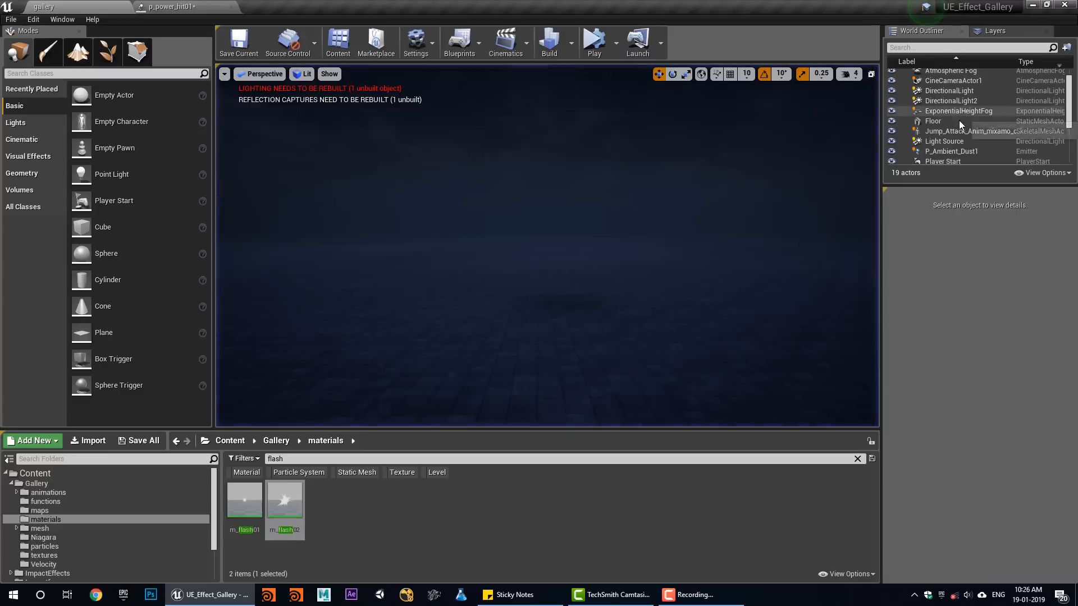
# Step: Select the emitters p_power_hit01 through p_power_hit6 in the level to inspect them, ending with only p_power_hit3 selected
pyautogui.scroll(-3, 962, 146)
pyautogui.click(955, 99)
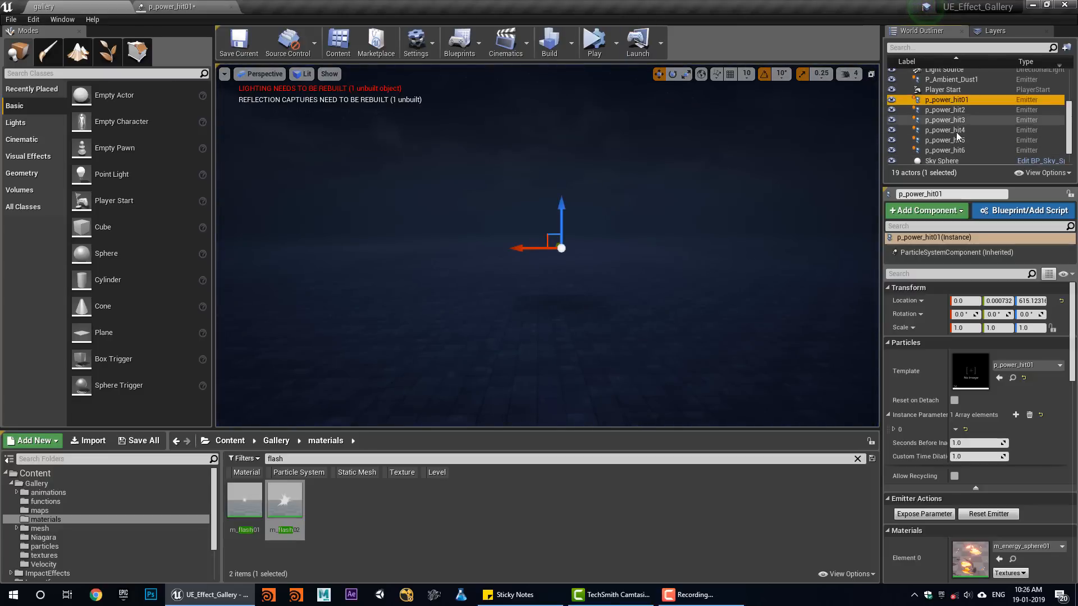
pyautogui.keyDown('shift'); pyautogui.click(963, 150); pyautogui.keyUp('shift')
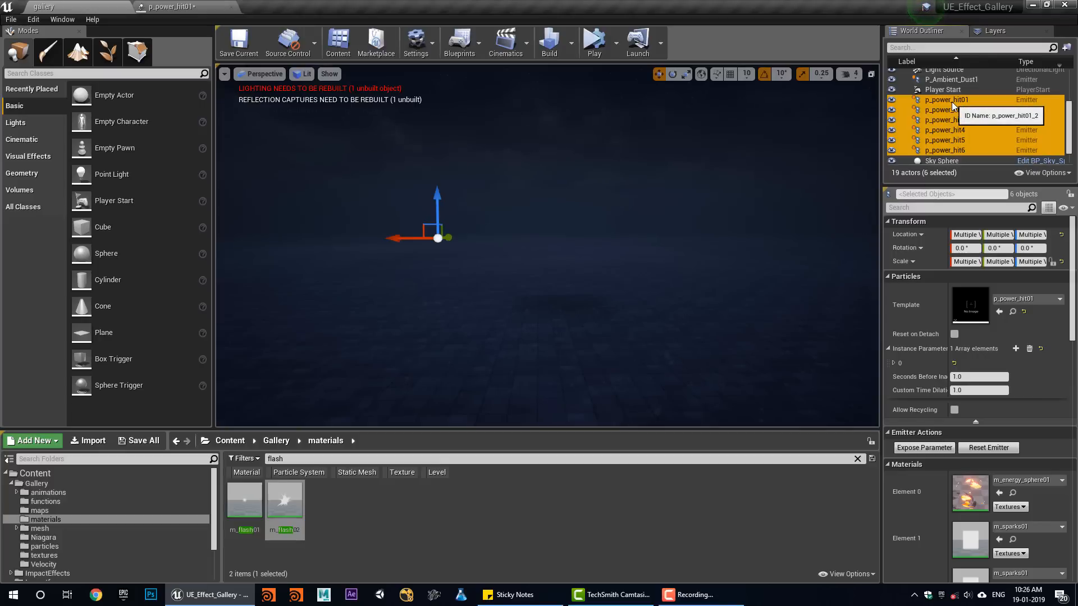
pyautogui.click(947, 119)
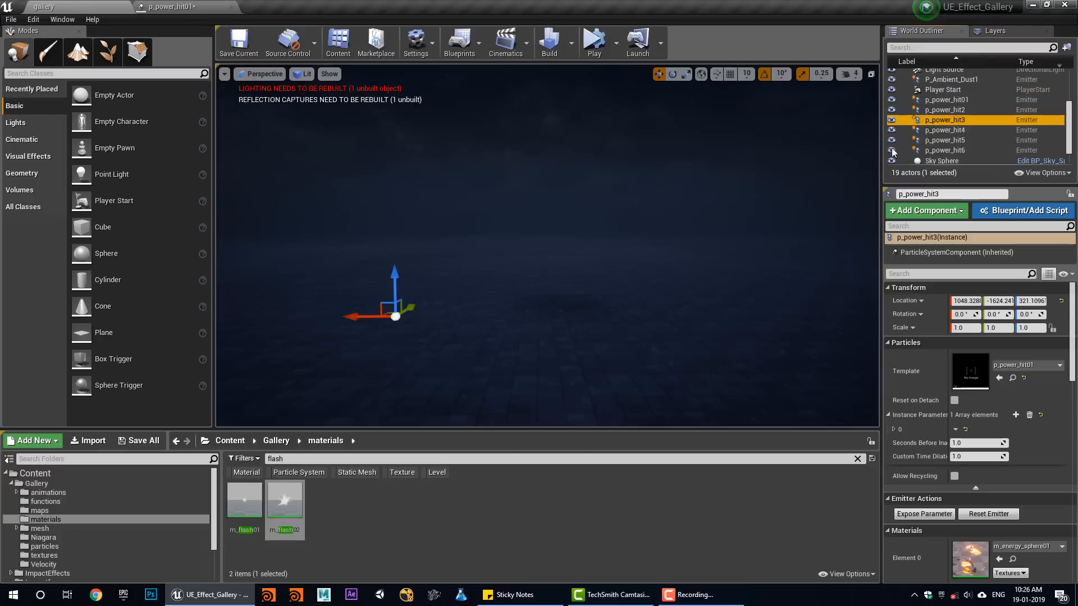
# Step: Open the particle system template of the p_power_hit01 emitter for editing and restart its preview
pyautogui.click(948, 100)
pyautogui.doubleClick(970, 370)
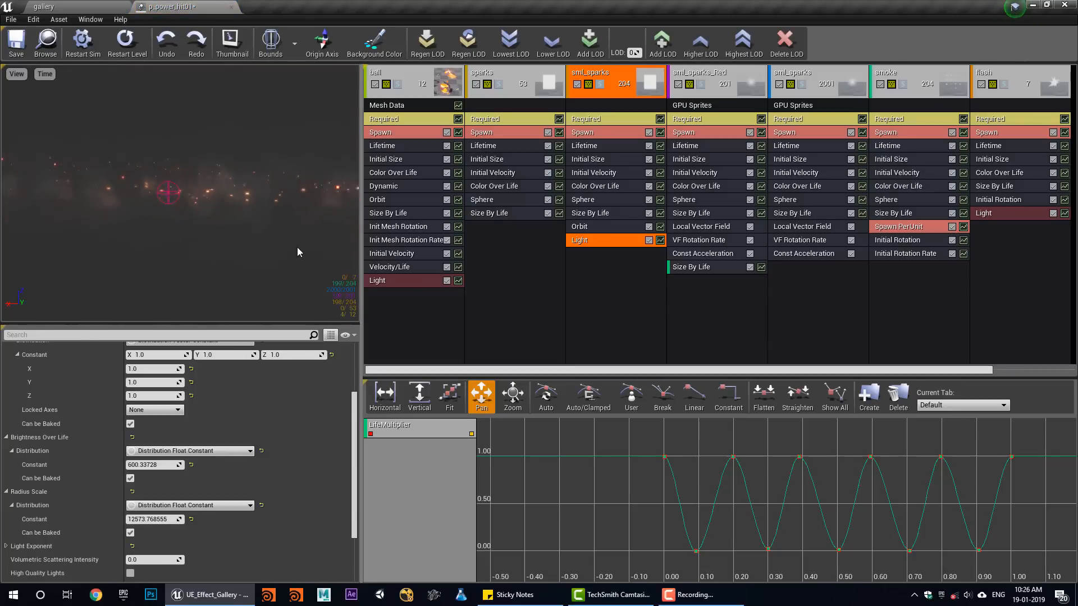
pyautogui.click(134, 53)
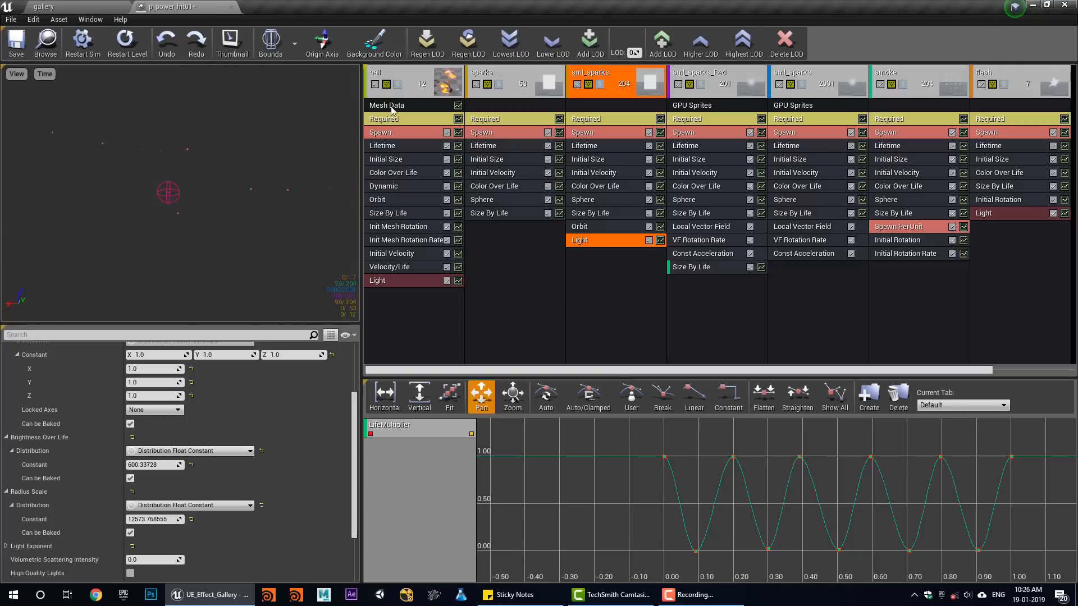
# Step: Solo the ball emitter and restart the particle preview several times to watch the ball alone
pyautogui.click(398, 85)
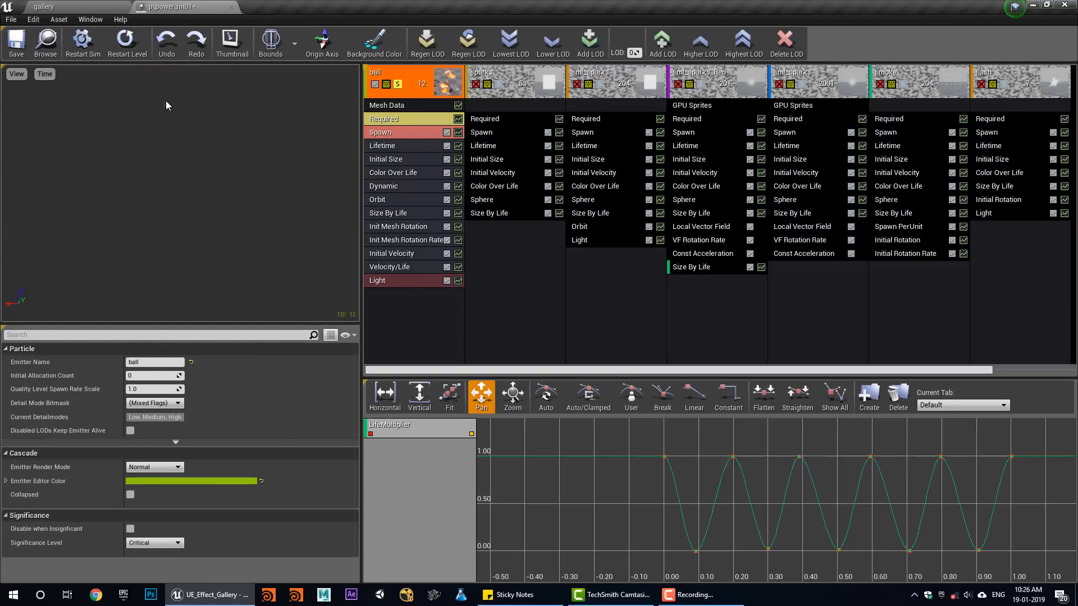
pyautogui.click(140, 45)
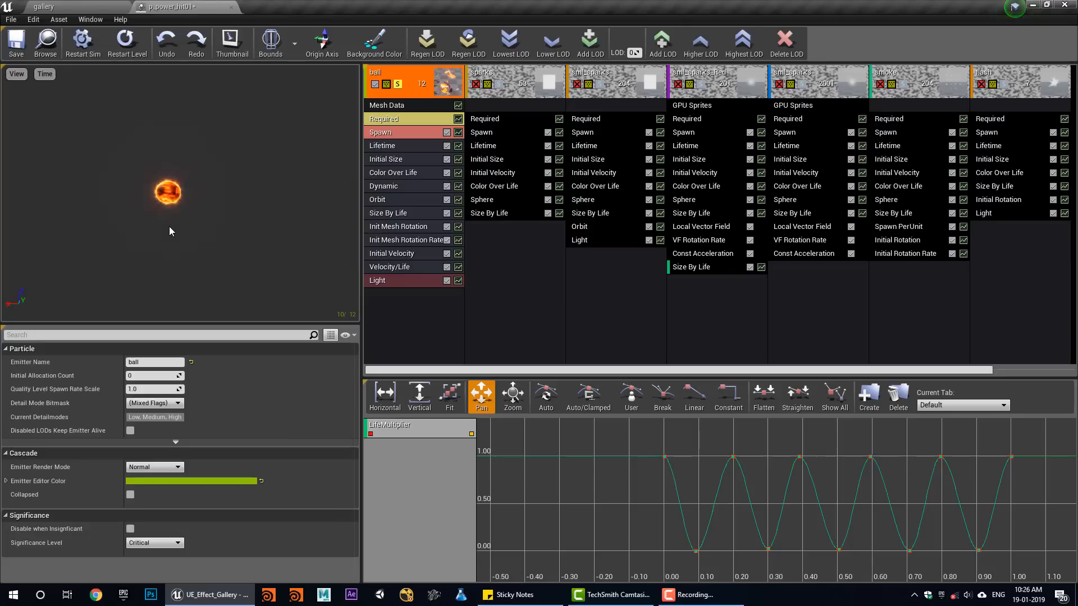
pyautogui.click(127, 45)
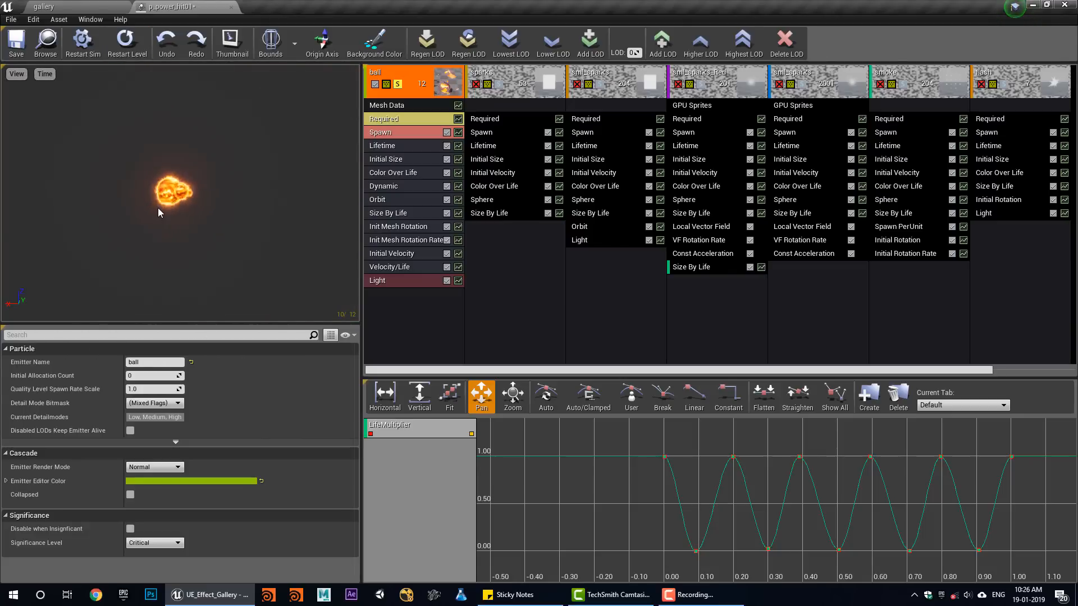
pyautogui.click(124, 47)
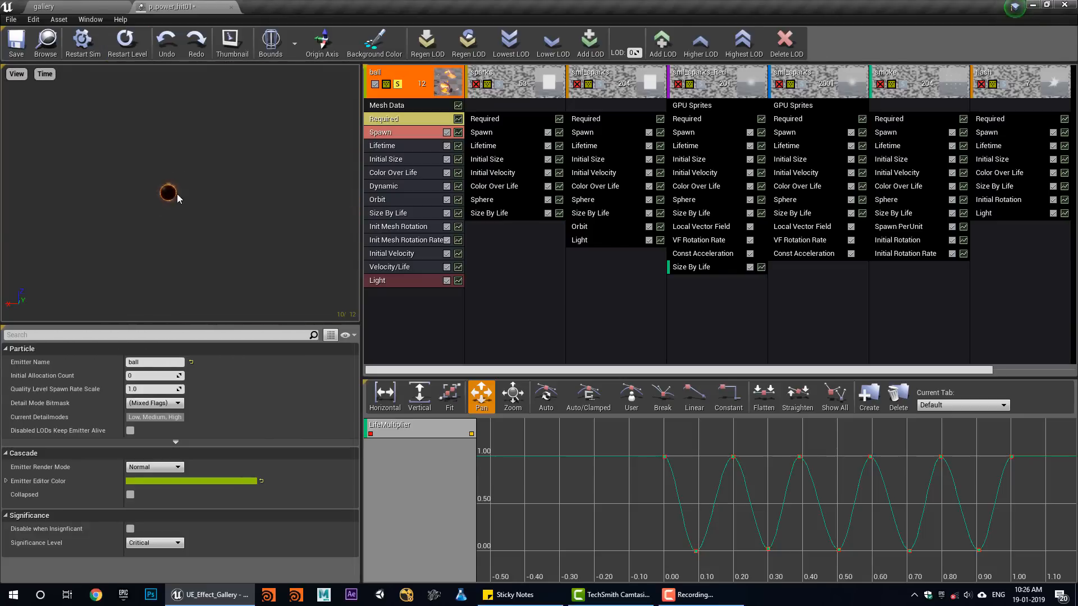
pyautogui.click(127, 46)
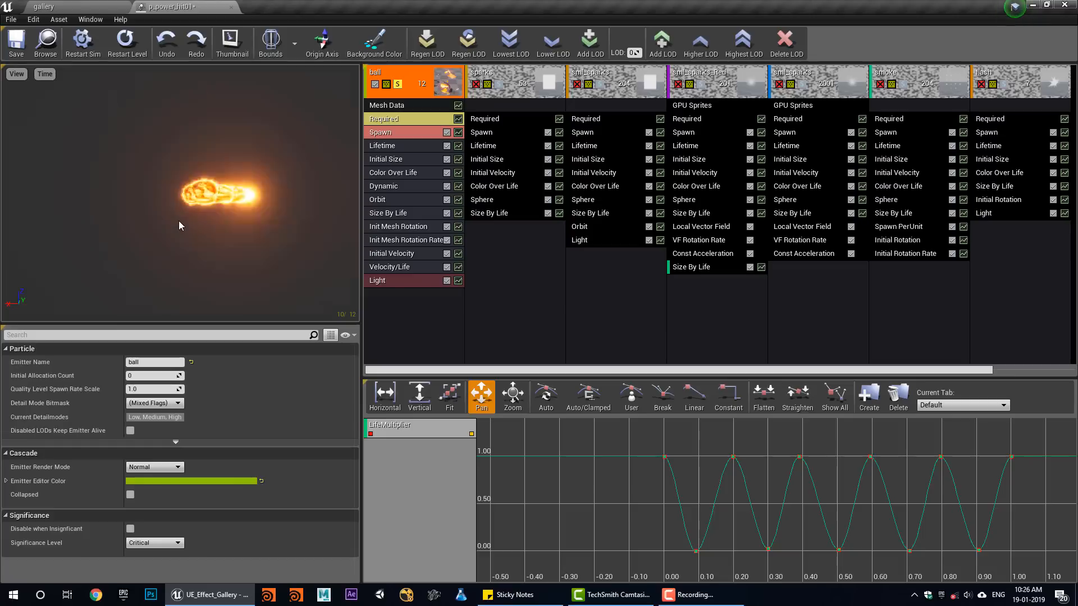
pyautogui.click(126, 46)
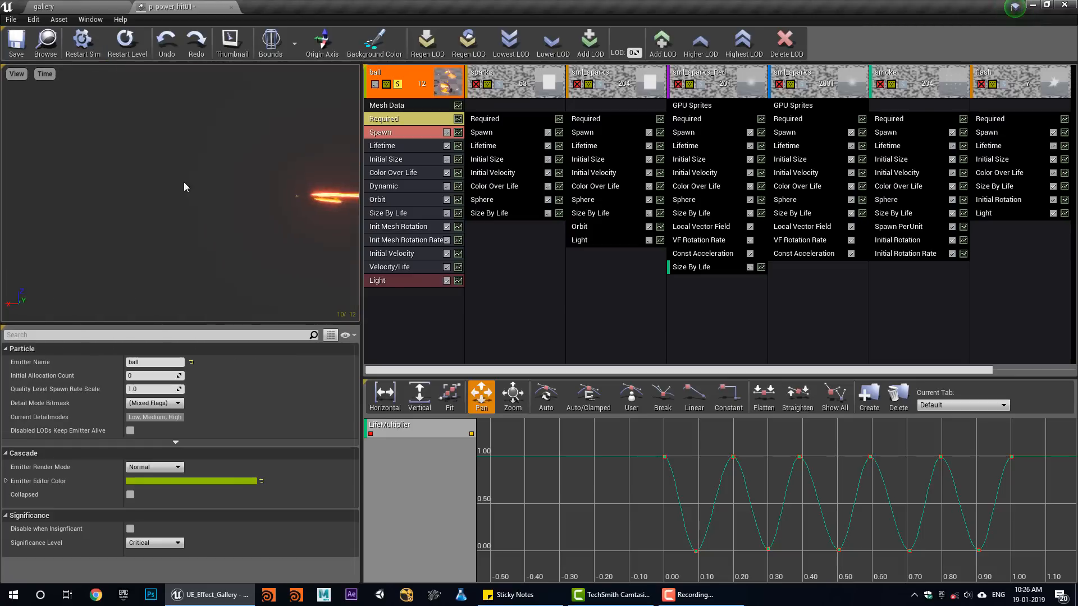
pyautogui.click(127, 46)
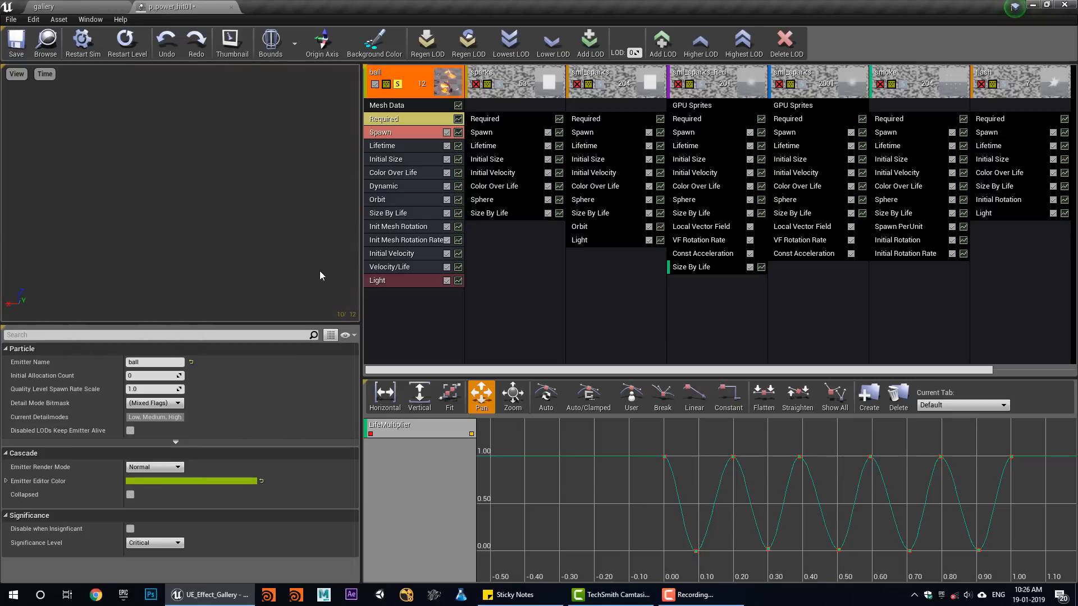
# Step: Compare the ball with its Orbit module disabled and enabled, and examine the constant curve points of its Offset Amount
pyautogui.click(406, 200)
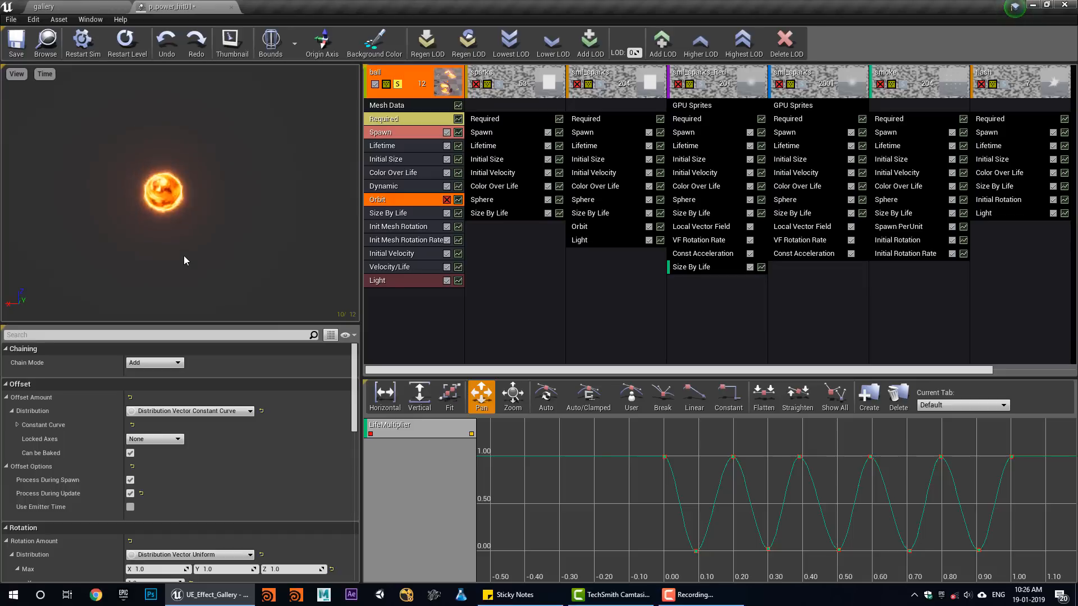
pyautogui.click(447, 200)
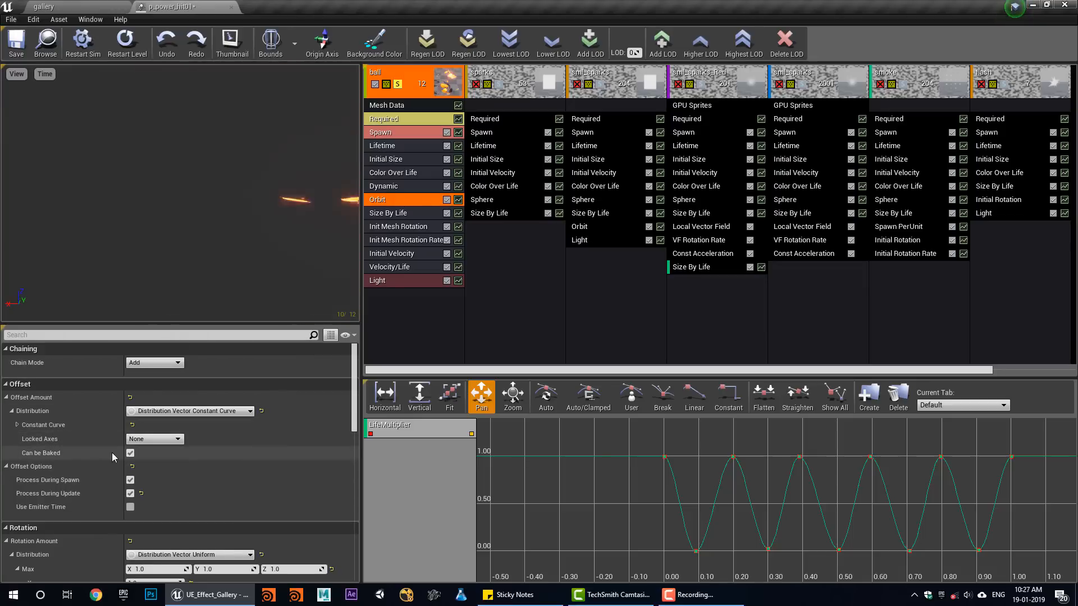
pyautogui.click(17, 424)
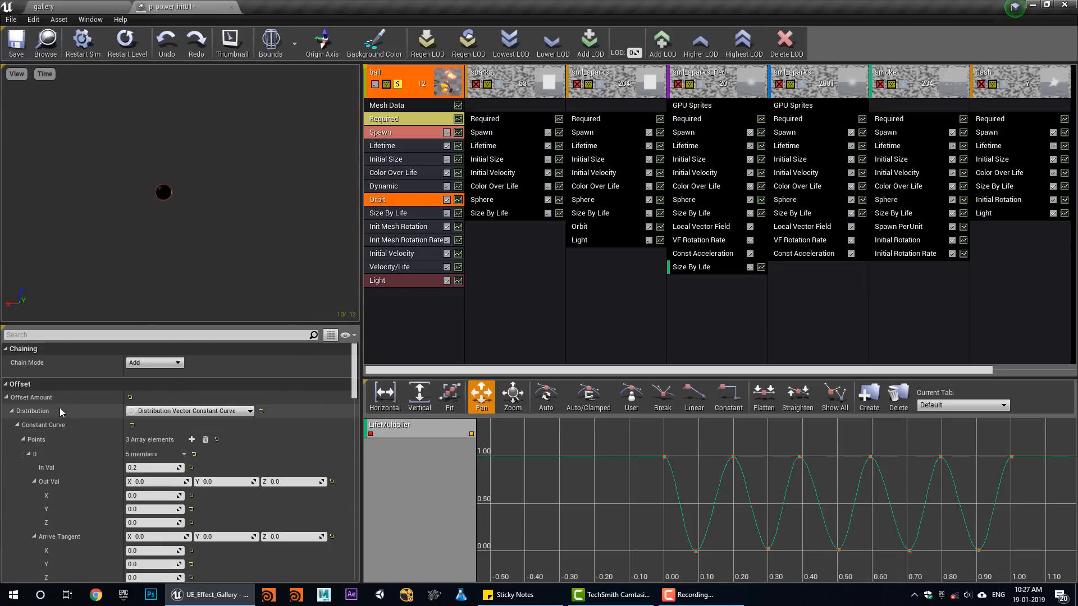
pyautogui.scroll(-2, 113, 404)
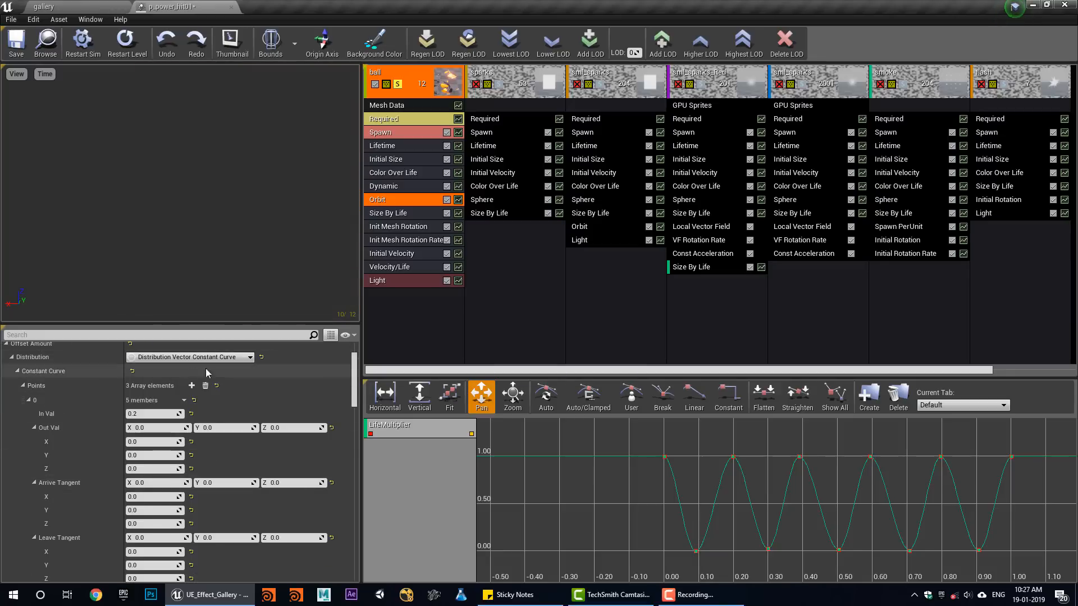
pyautogui.scroll(-1, 167, 410)
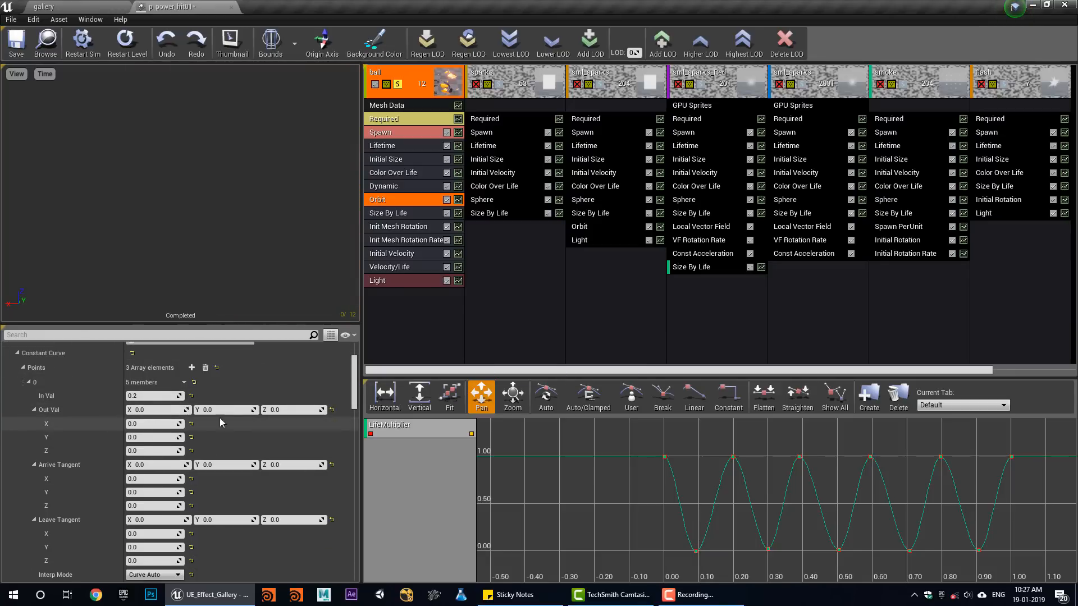
pyautogui.scroll(-1, 309, 429)
pyautogui.scroll(-5, 257, 485)
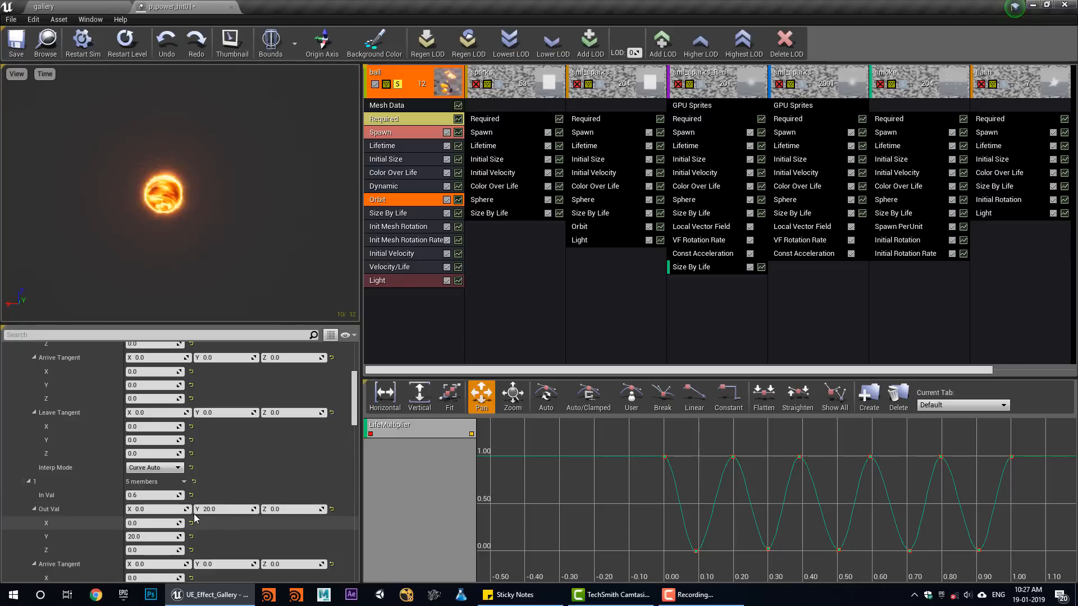
pyautogui.scroll(-11, 230, 519)
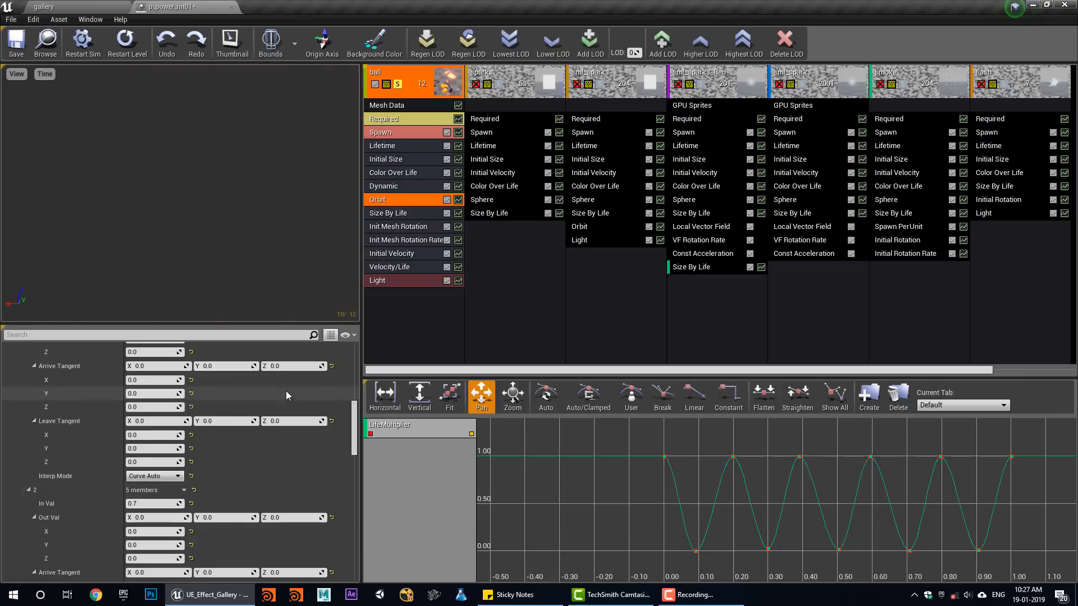
# Step: Review the distribution settings of the ball's Init Mesh Rotation and Init Mesh Rotation Rate modules
pyautogui.click(425, 228)
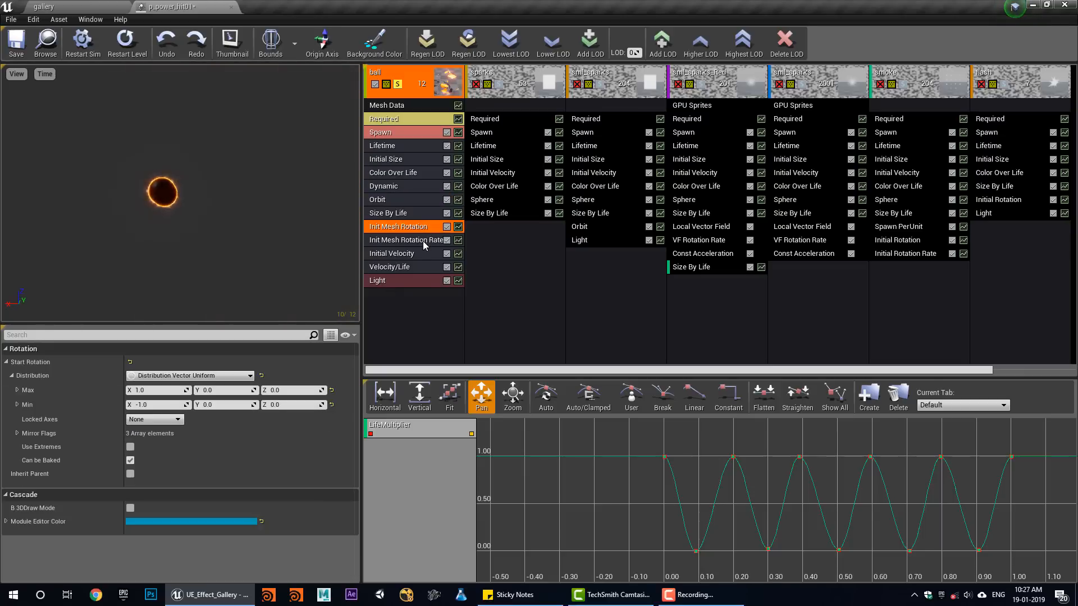
pyautogui.click(423, 241)
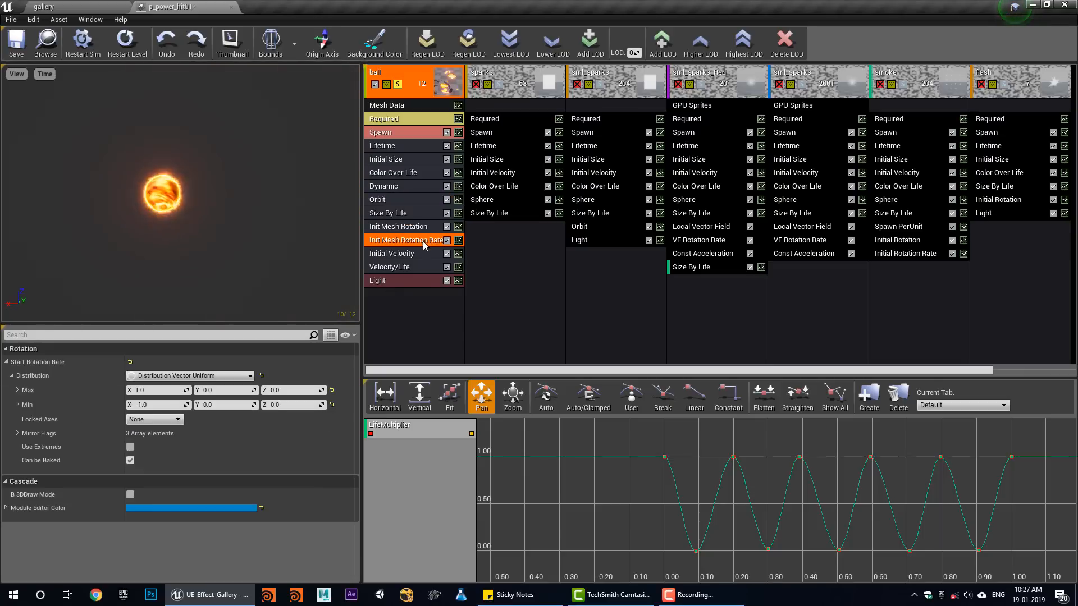
# Step: Remove all existing curves from the curve editor and display the ball's Size By Life curve there
pyautogui.click(412, 213)
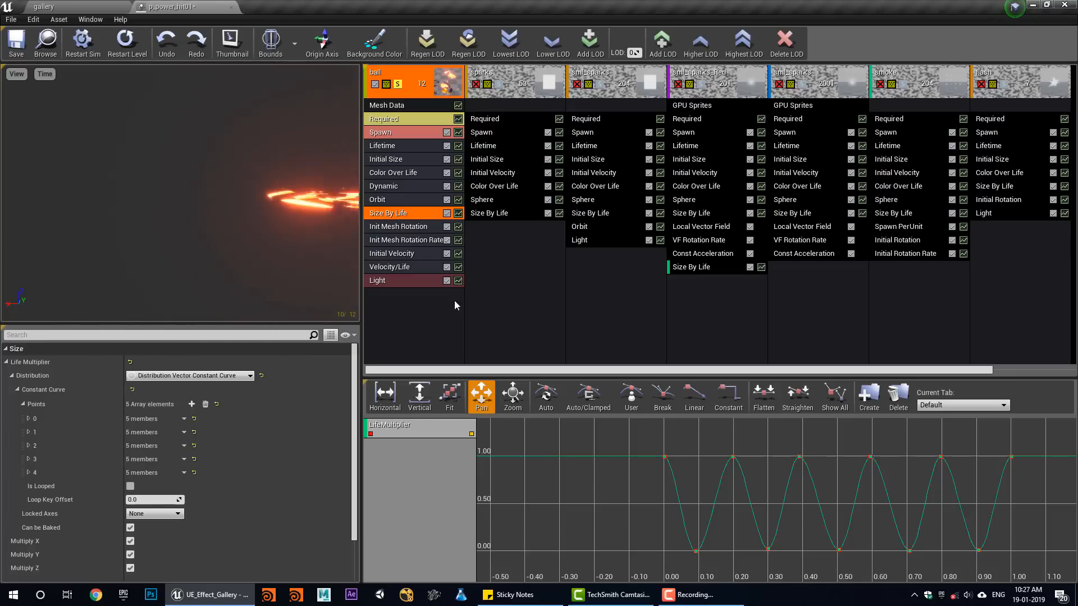
pyautogui.rightClick(423, 426)
pyautogui.click(466, 441)
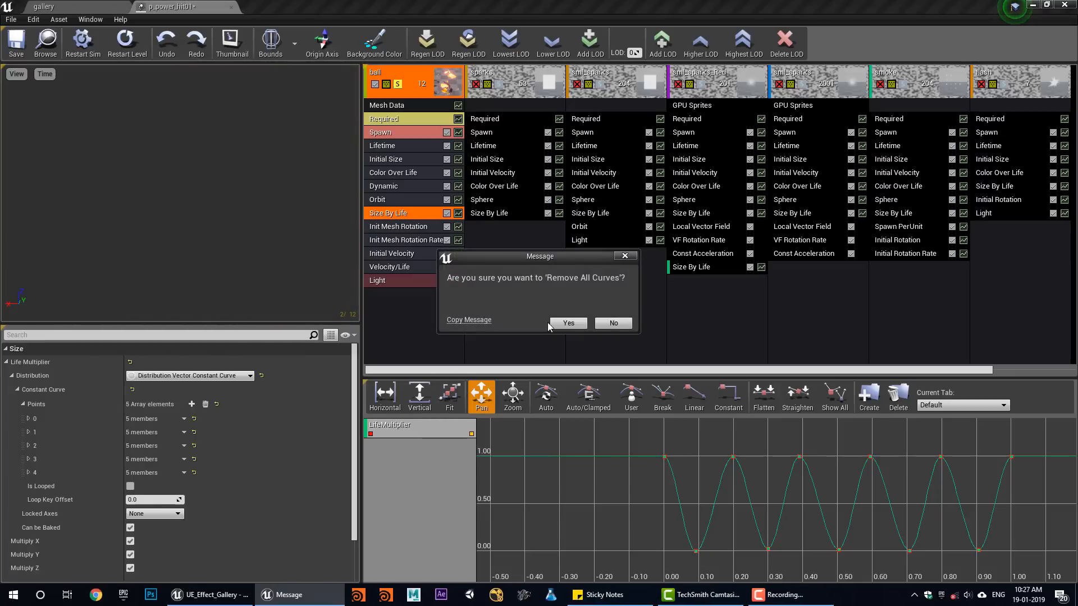
pyautogui.click(568, 323)
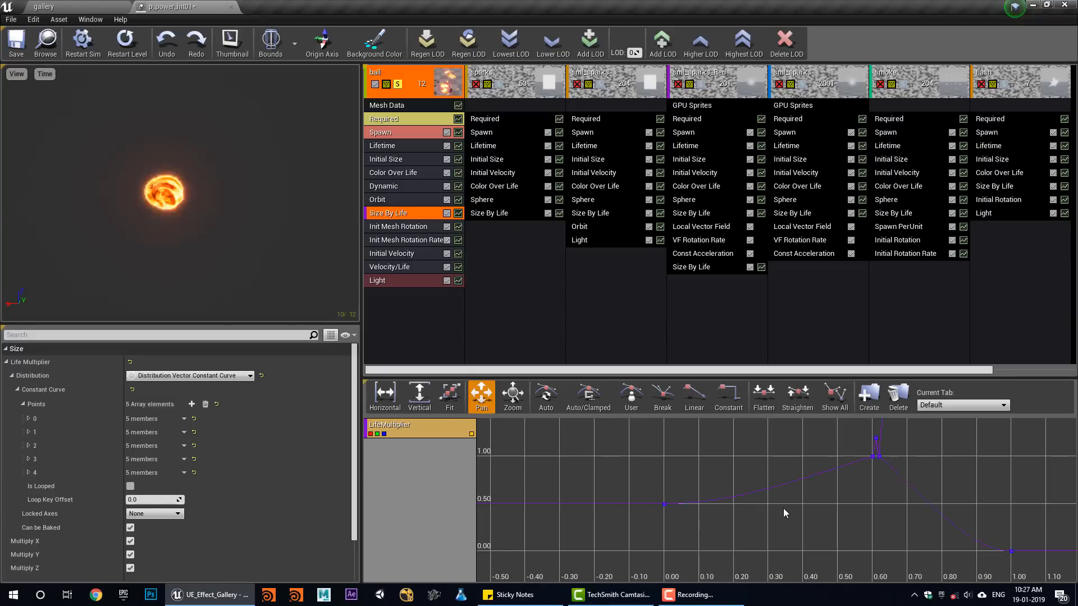
pyautogui.scroll(-2, 784, 512)
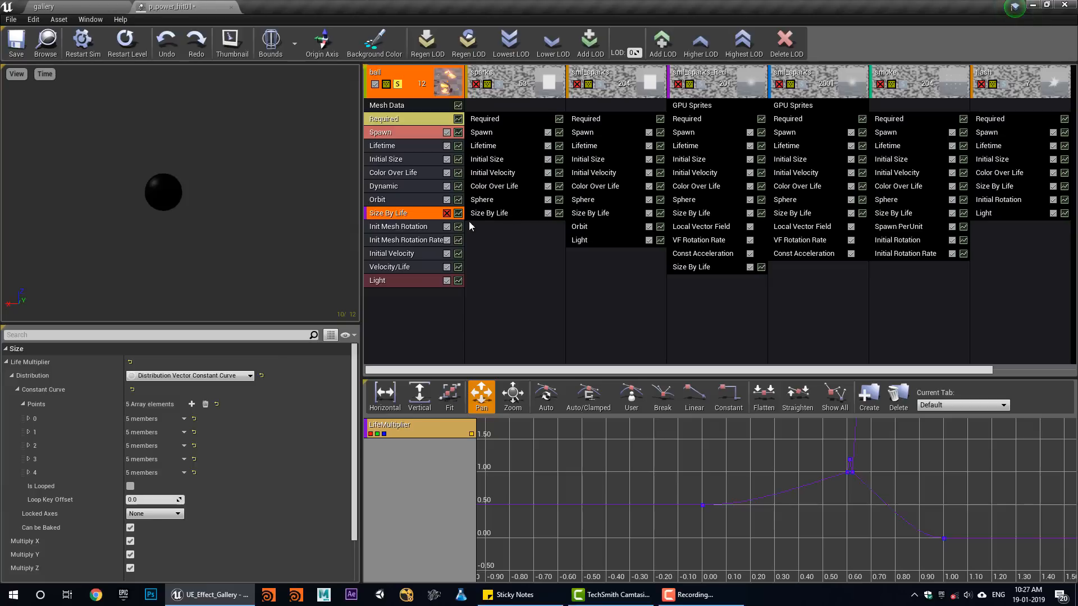
# Step: Re-enable the ball's Size By Life module and compare the ball with its Velocity/Life module disabled and enabled
pyautogui.click(447, 213)
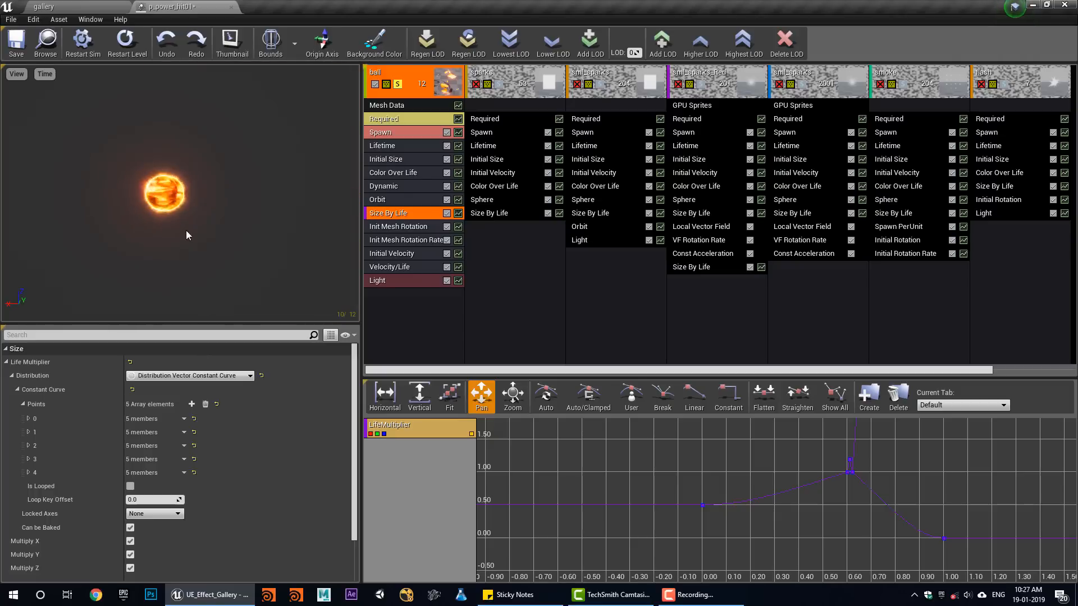
pyautogui.click(424, 268)
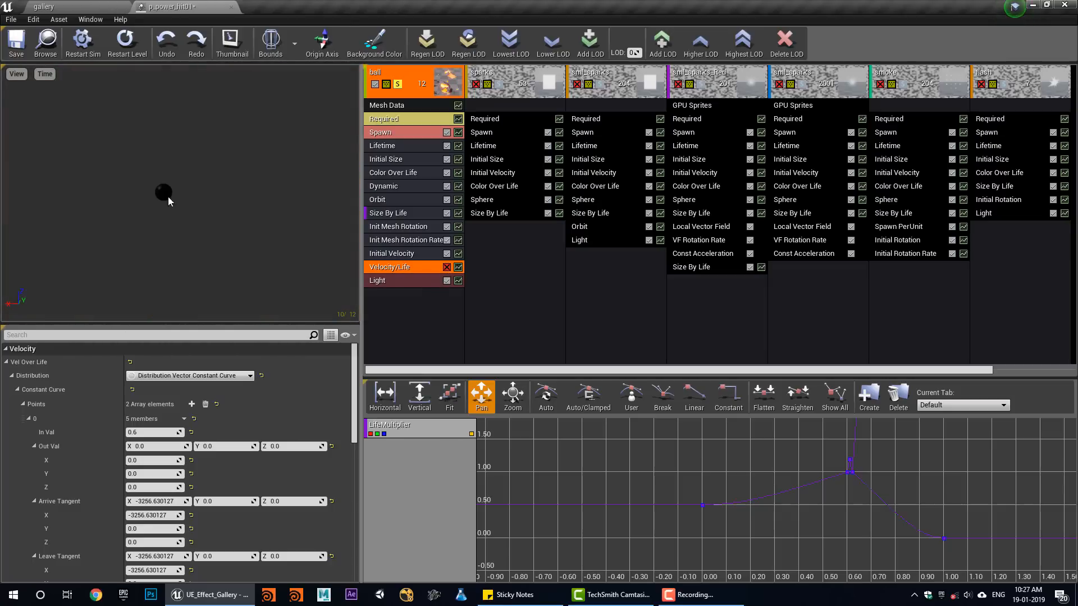
pyautogui.click(447, 213)
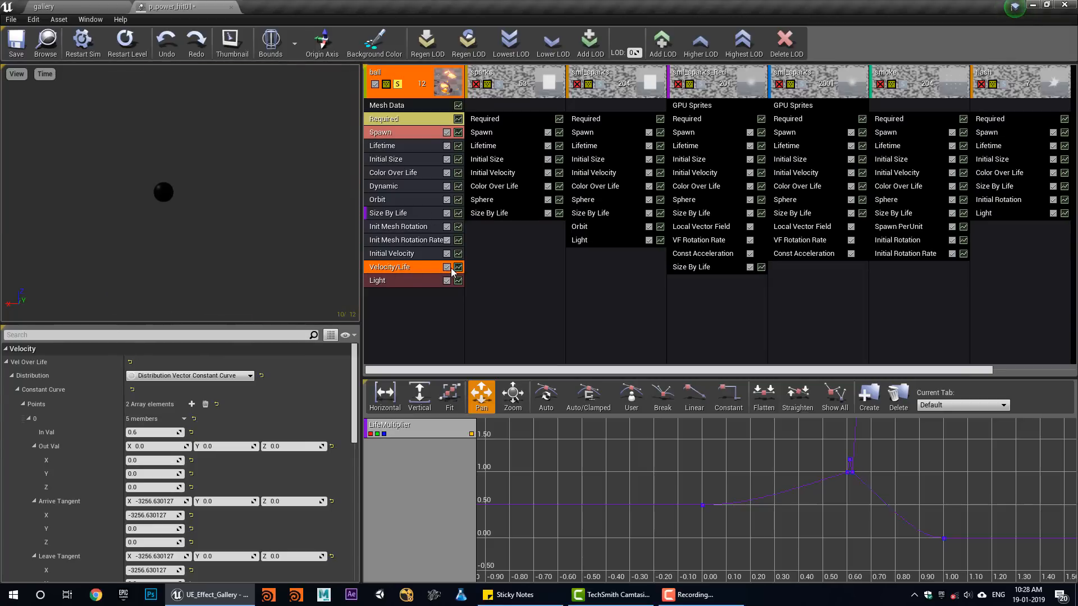
# Step: Examine the parameters of the ball's Dynamic module, including the constant curve points of erode and edge_glow
pyautogui.click(393, 186)
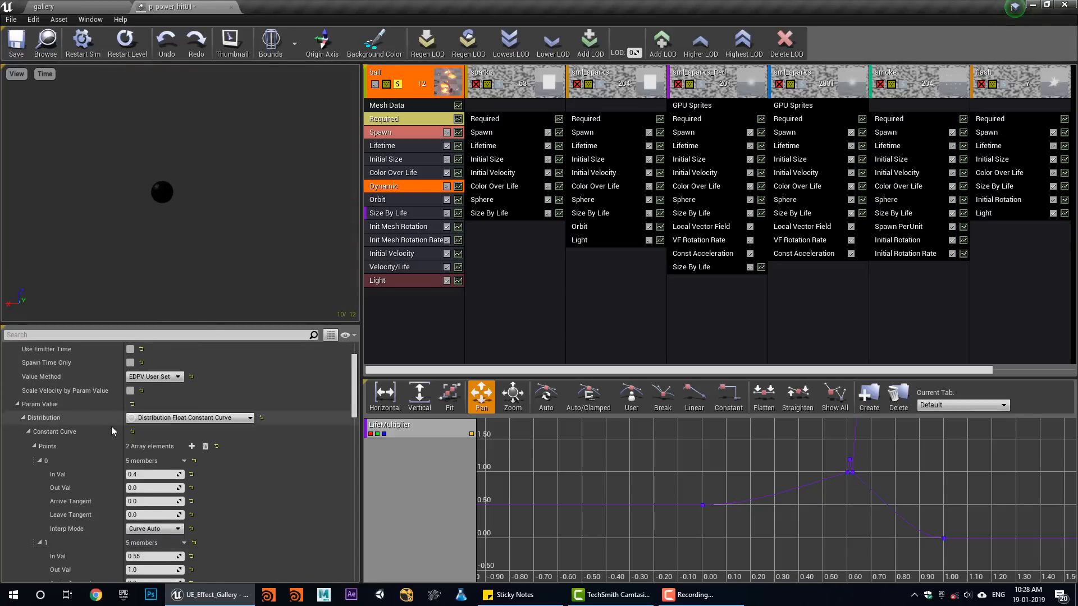
pyautogui.scroll(-3, 144, 396)
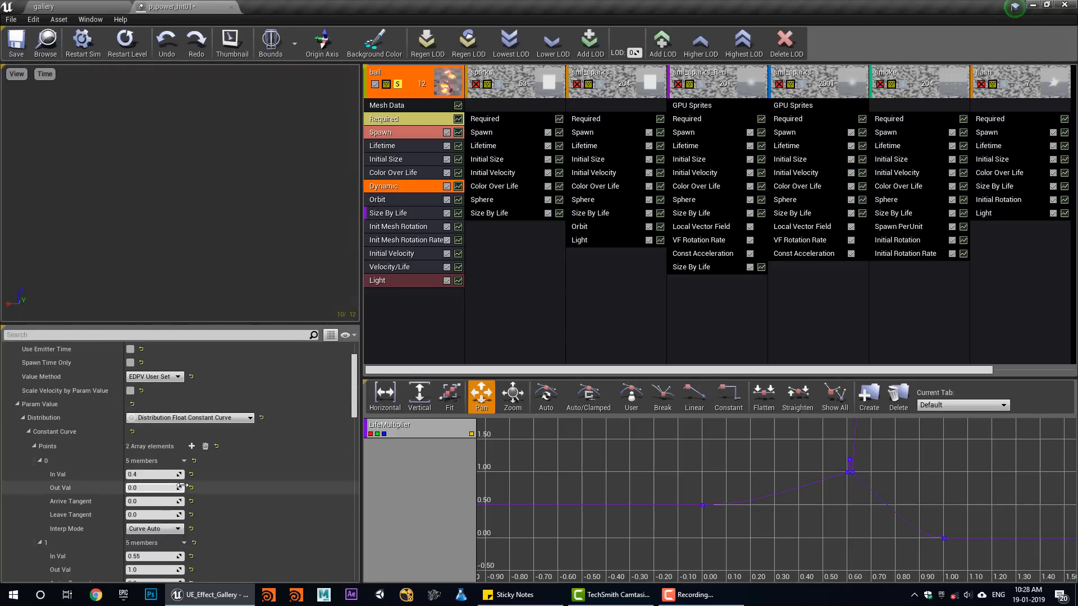
pyautogui.scroll(-7, 141, 414)
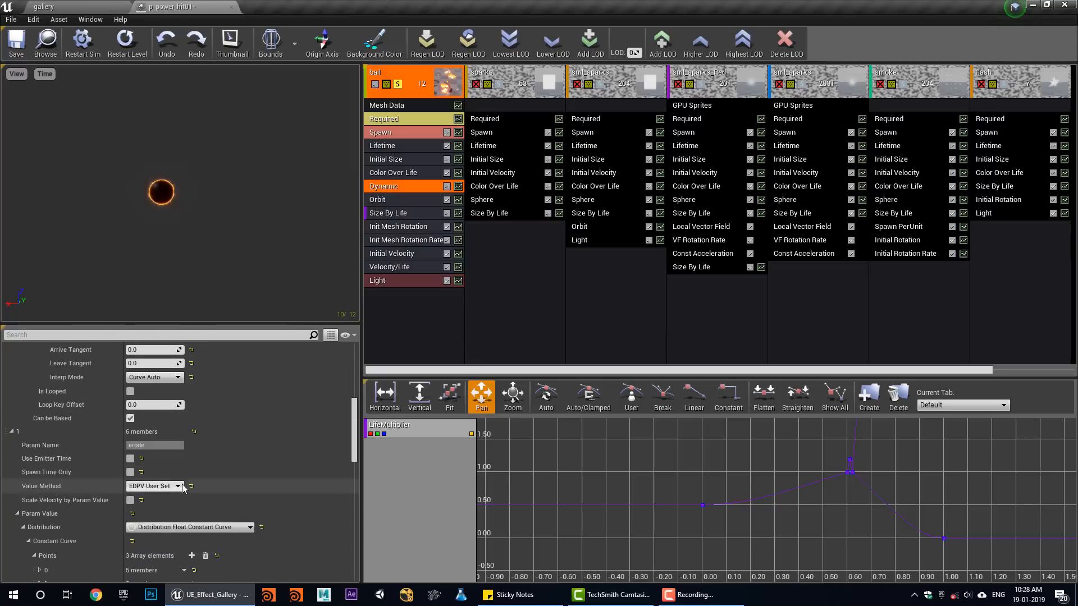
pyautogui.scroll(-6, 179, 474)
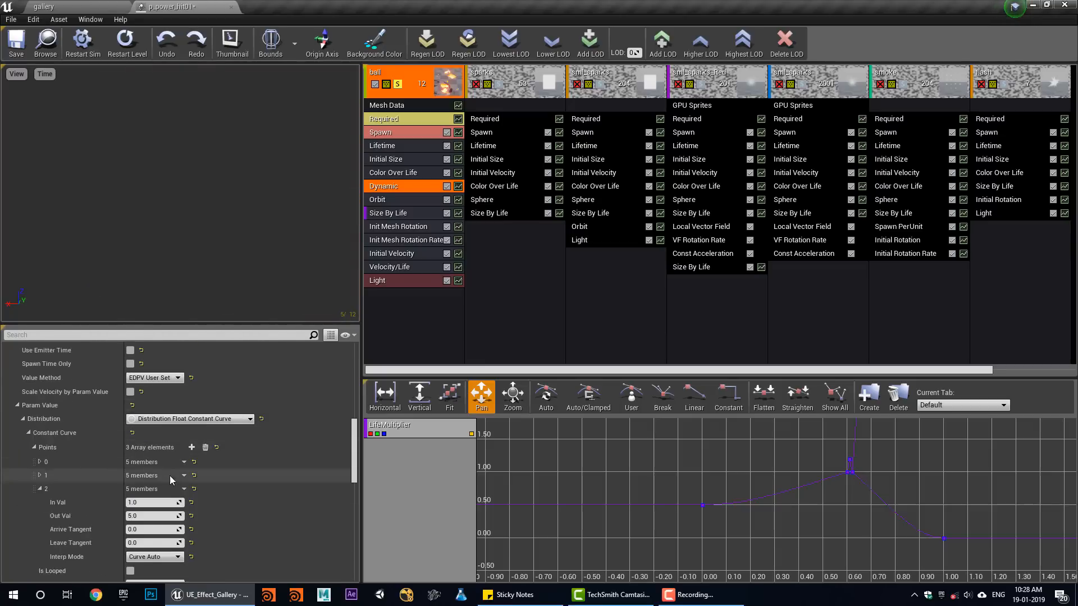
pyautogui.scroll(-5, 189, 477)
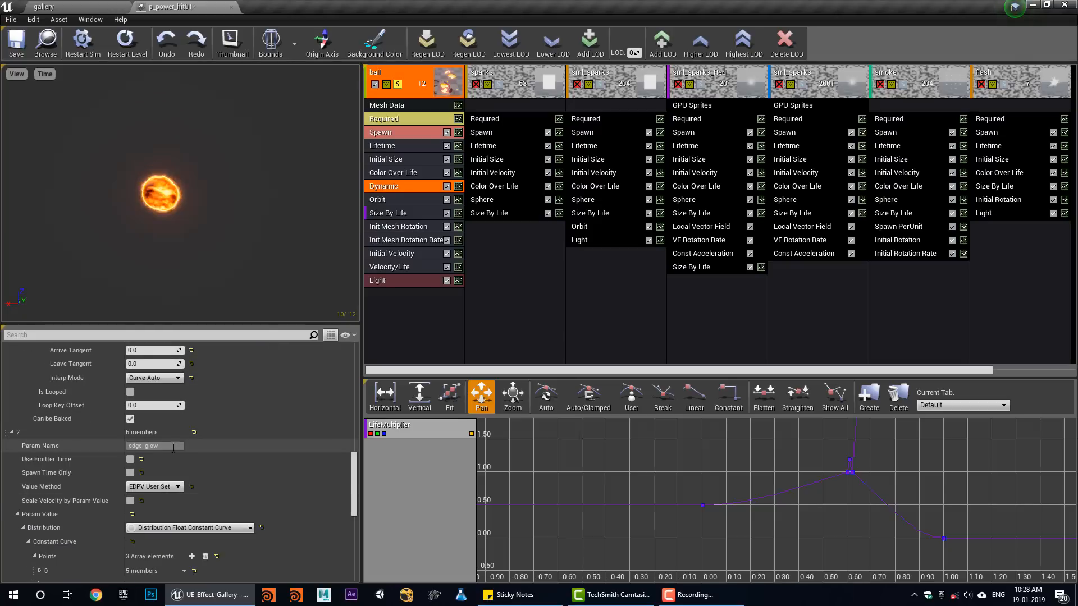
pyautogui.scroll(-3, 169, 466)
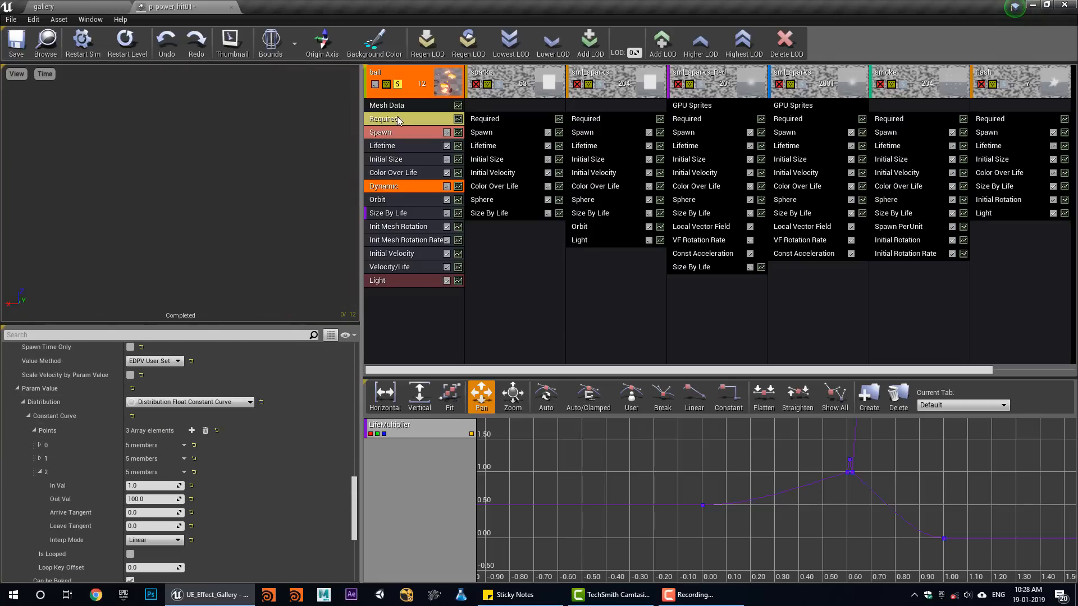
pyautogui.scroll(4, 168, 446)
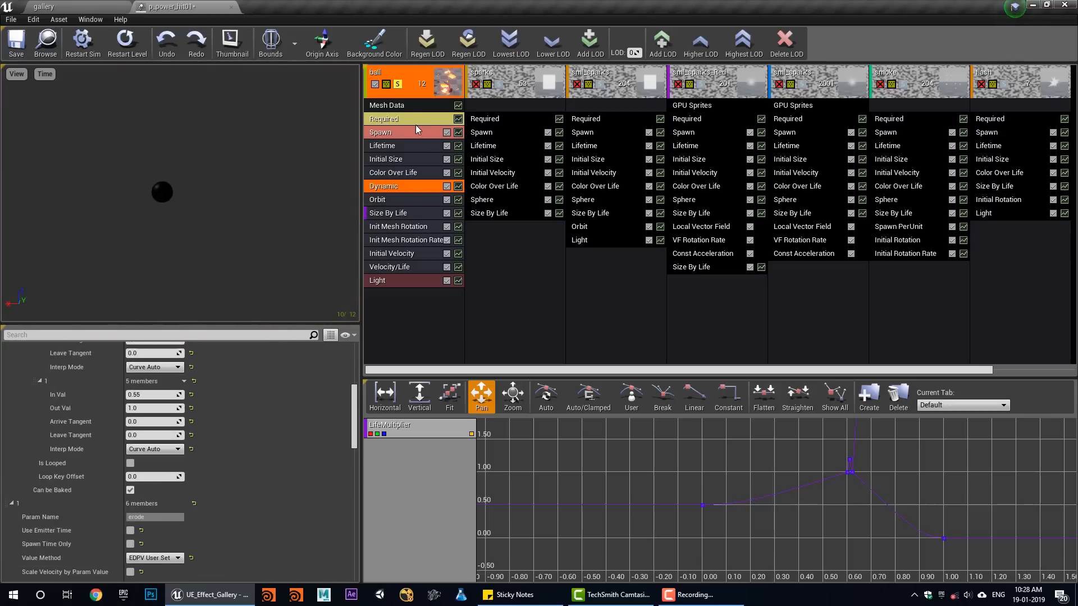
# Step: Open the m_energy_sphere01 material from the ball's Required module and inspect the black constant feeding Base Color
pyautogui.click(412, 122)
pyautogui.scroll(3, 190, 412)
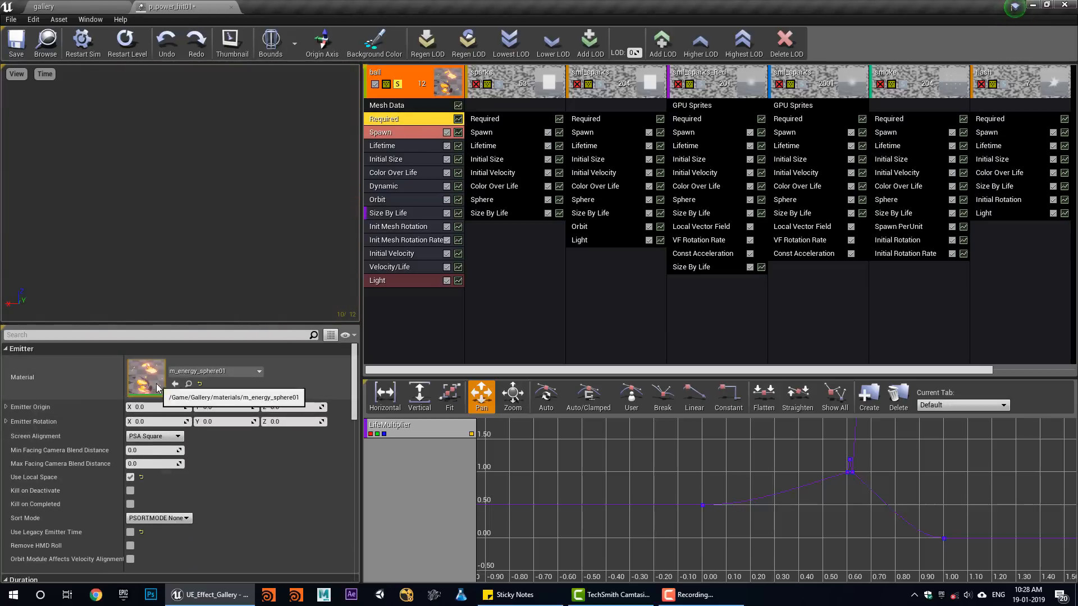
pyautogui.doubleClick(146, 377)
pyautogui.moveTo(487, 280); pyautogui.dragTo(568, 200, button='right')
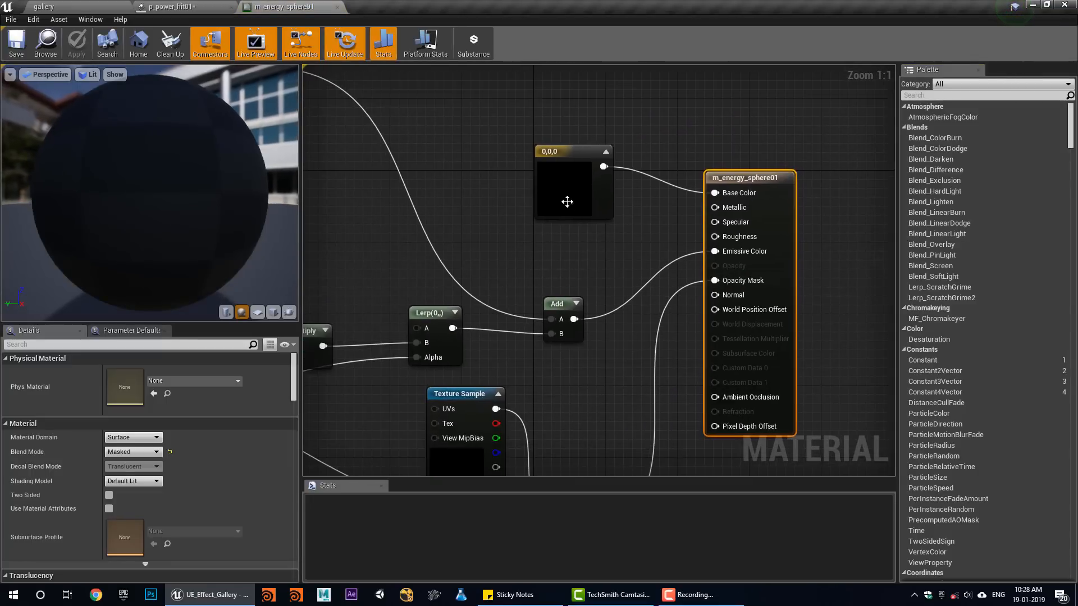
pyautogui.click(563, 216)
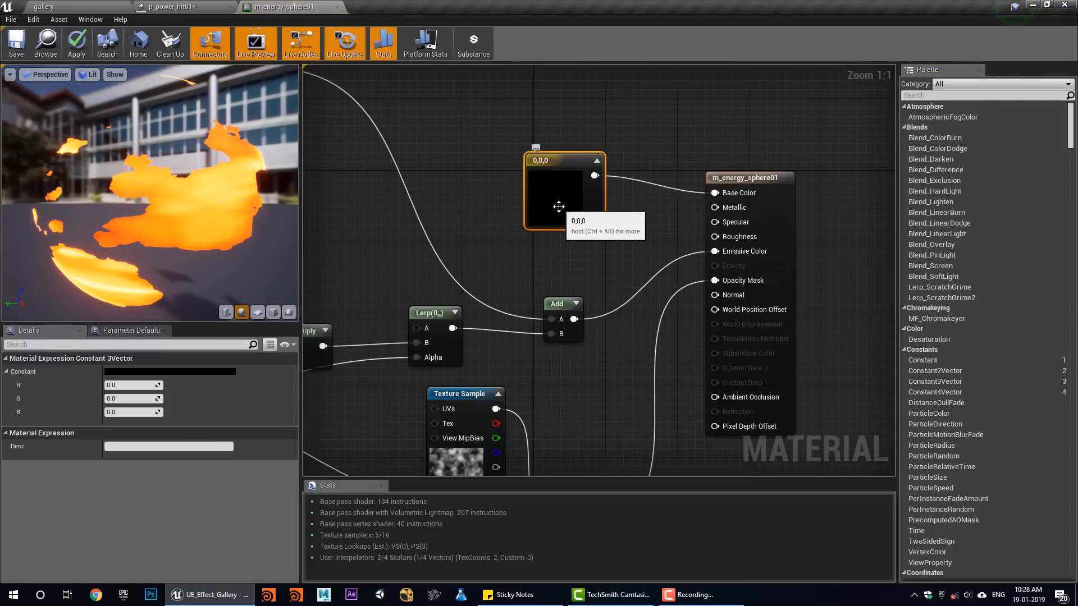
# Step: Enclose the yellow color constant, Fresnel, Multiply, Power and Lerp nodes in a comment titled "edge glow"
pyautogui.scroll(-2, 498, 265)
pyautogui.moveTo(498, 265); pyautogui.dragTo(594, 324, button='right')
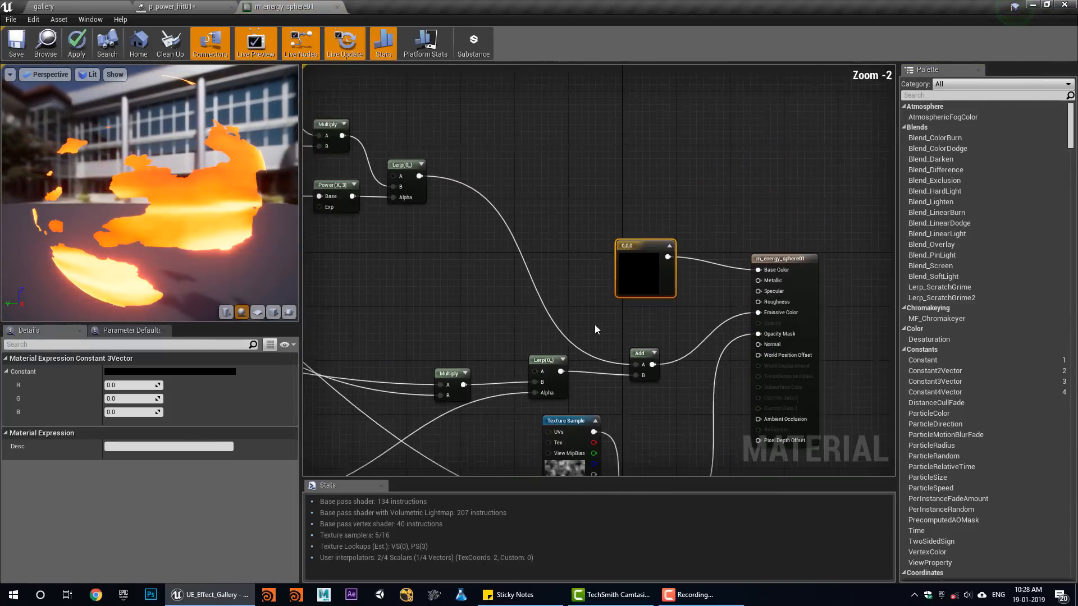
pyautogui.scroll(-1, 530, 359)
pyautogui.moveTo(530, 359); pyautogui.dragTo(773, 387, button='right')
pyautogui.moveTo(612, 324); pyautogui.dragTo(603, 390, button='right')
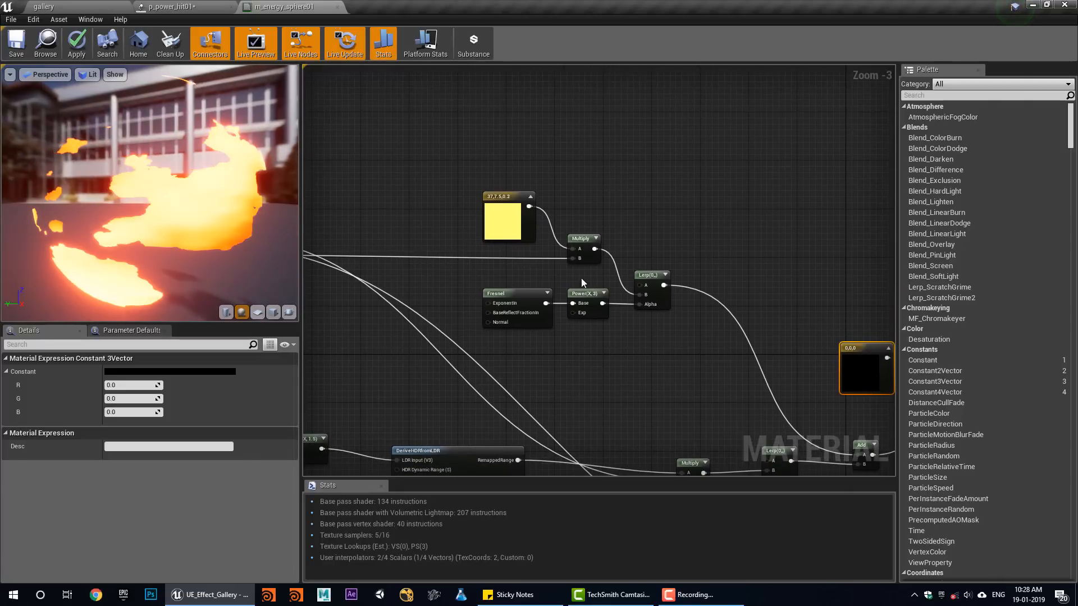
pyautogui.moveTo(425, 142); pyautogui.dragTo(639, 354)
pyautogui.moveTo(769, 364); pyautogui.dragTo(753, 355)
pyautogui.write('cedge')
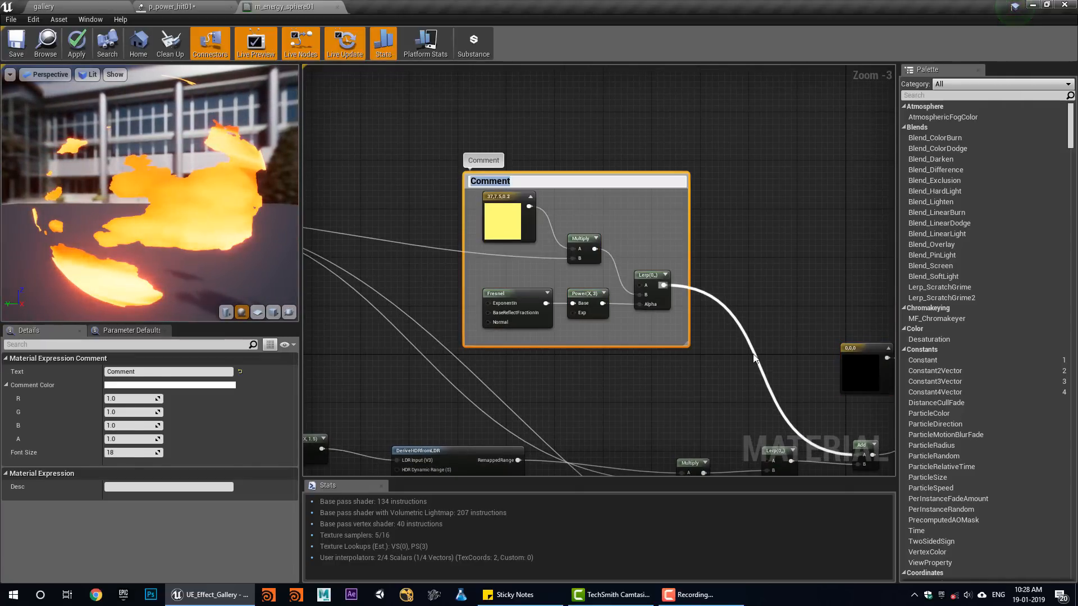
pyautogui.write(' glow')
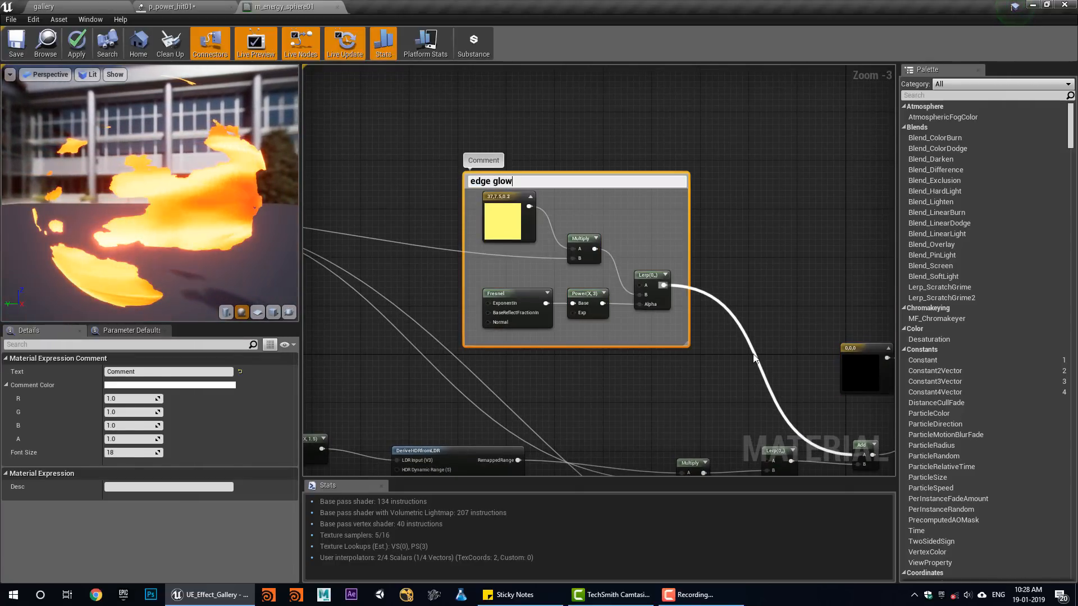
pyautogui.press('Return')
# Step: Inspect the settings of the Fresnel node inside the edge glow comment
pyautogui.moveTo(566, 364); pyautogui.dragTo(508, 327, button='right')
pyautogui.scroll(2, 498, 286)
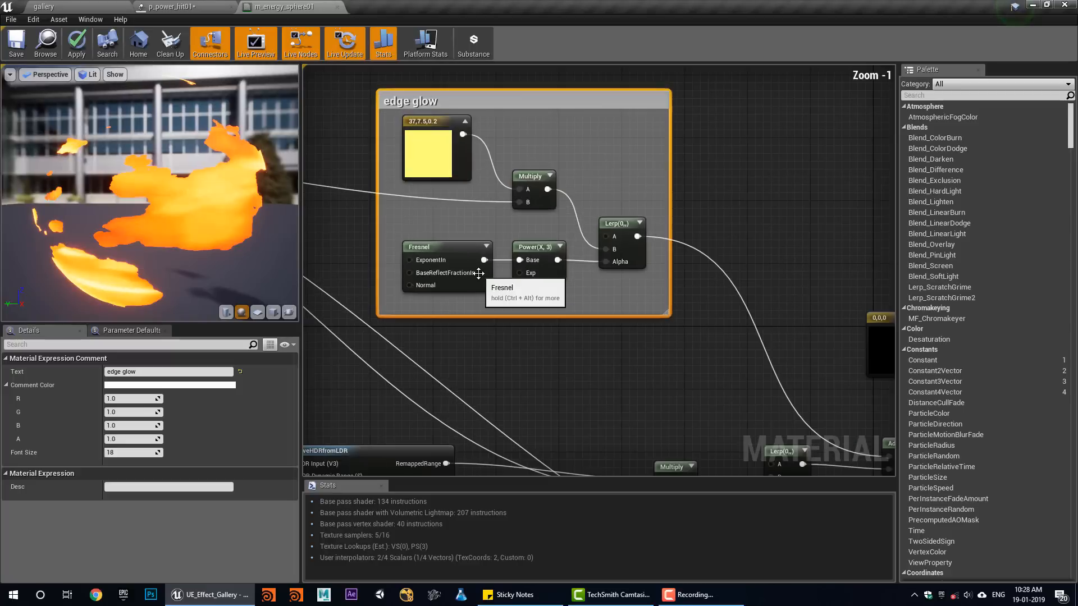
pyautogui.moveTo(473, 254); pyautogui.dragTo(475, 308, button='right')
pyautogui.click(474, 308)
pyautogui.moveTo(577, 325); pyautogui.dragTo(590, 351, button='right')
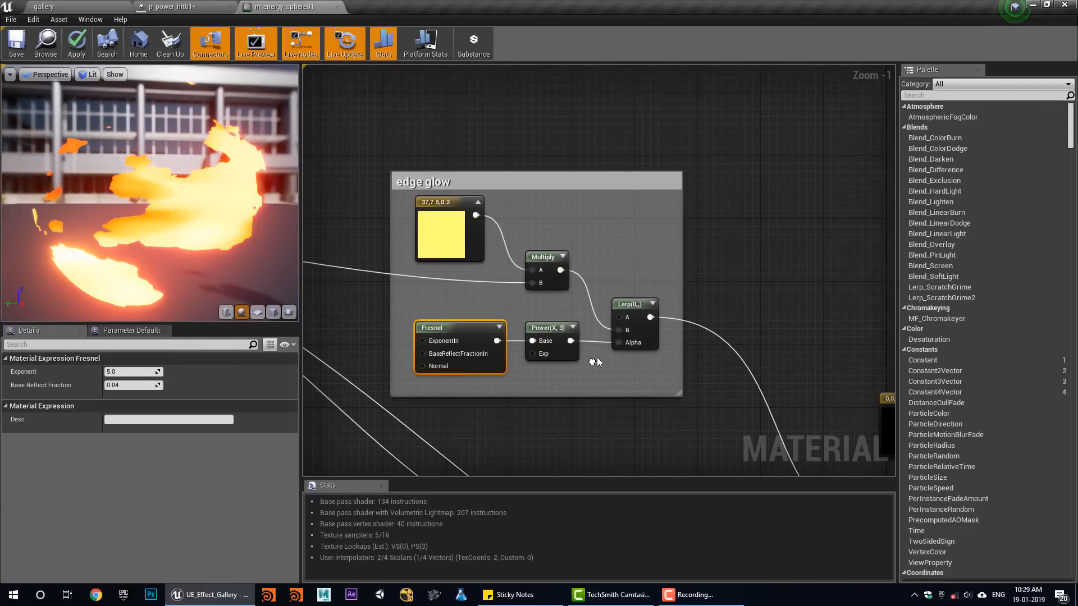
# Step: Preview the edge glow group's Lerp node on its own and stop the preview
pyautogui.rightClick(629, 310)
pyautogui.click(678, 316)
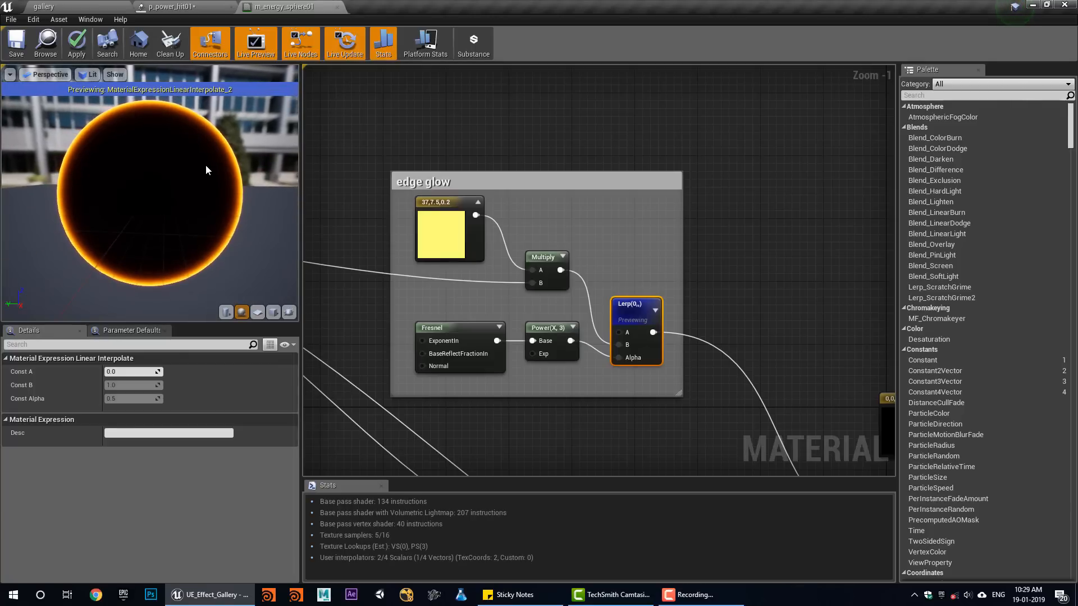
pyautogui.rightClick(620, 308)
pyautogui.click(658, 318)
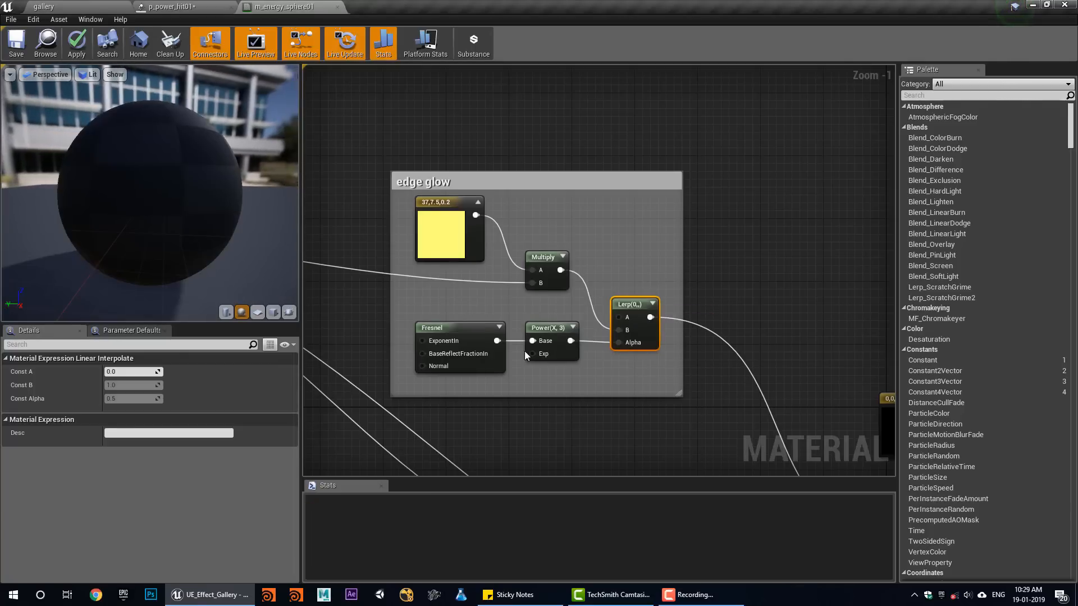
# Step: Trace the edge glow Multiply input back to the Dynamic Parameter node and review its parameter names and default values
pyautogui.moveTo(524, 351); pyautogui.dragTo(619, 381, button='right')
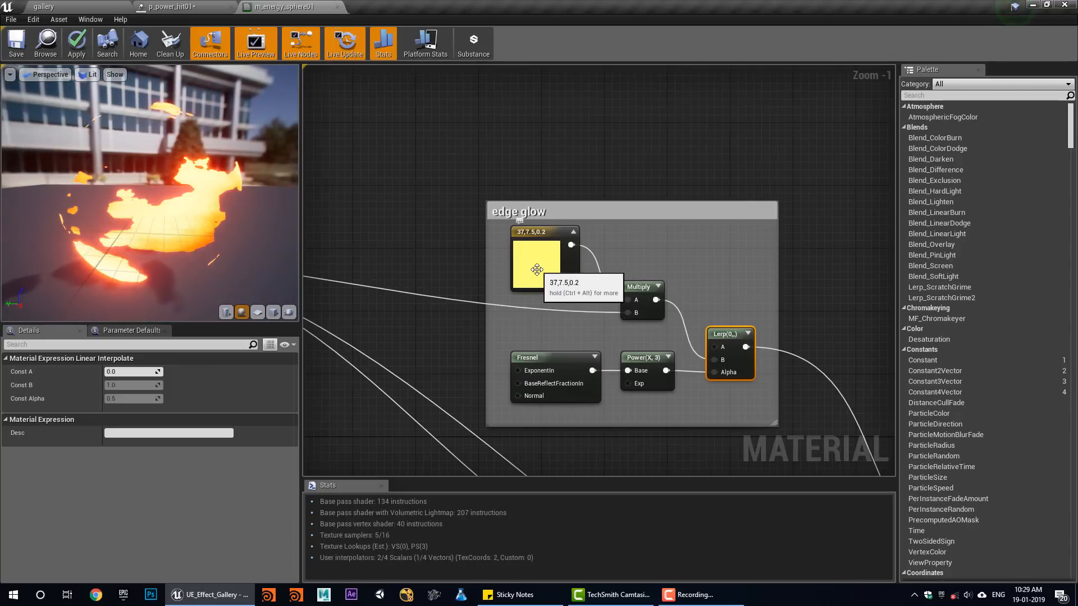
pyautogui.moveTo(605, 313); pyautogui.dragTo(774, 318, button='right')
pyautogui.moveTo(668, 321); pyautogui.dragTo(741, 279, button='right')
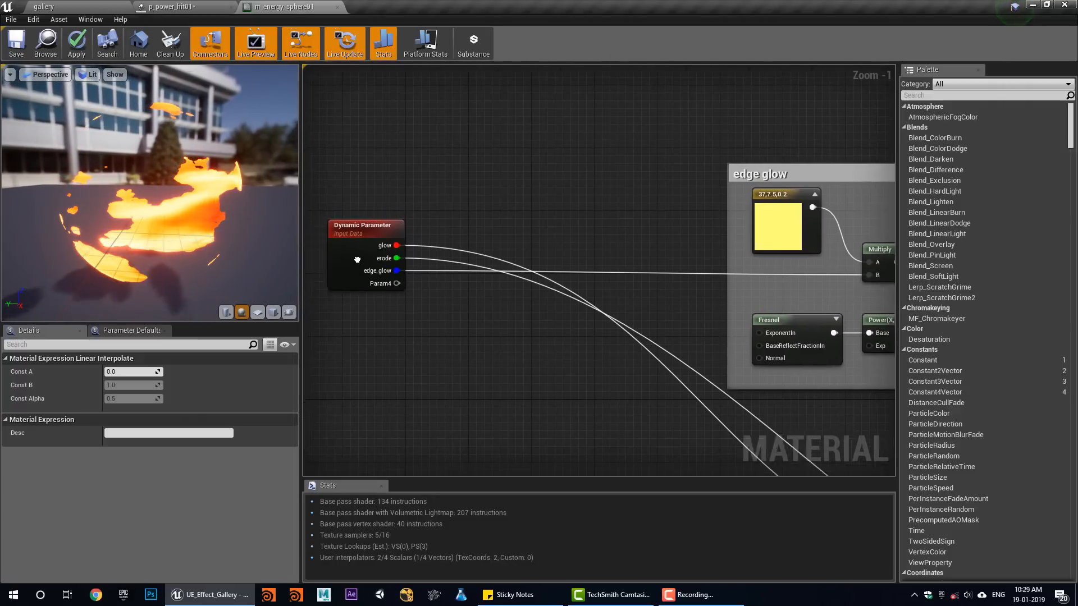
pyautogui.moveTo(357, 259); pyautogui.dragTo(390, 248, button='right')
pyautogui.click(392, 249)
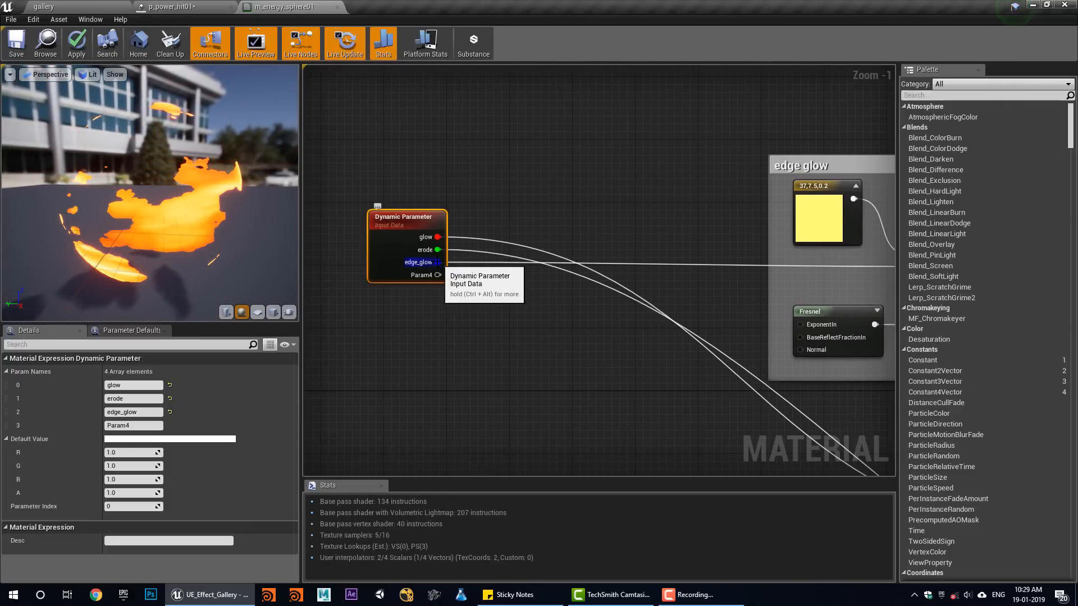
pyautogui.moveTo(540, 263); pyautogui.dragTo(461, 255, button='right')
pyautogui.moveTo(813, 303); pyautogui.dragTo(647, 287, button='right')
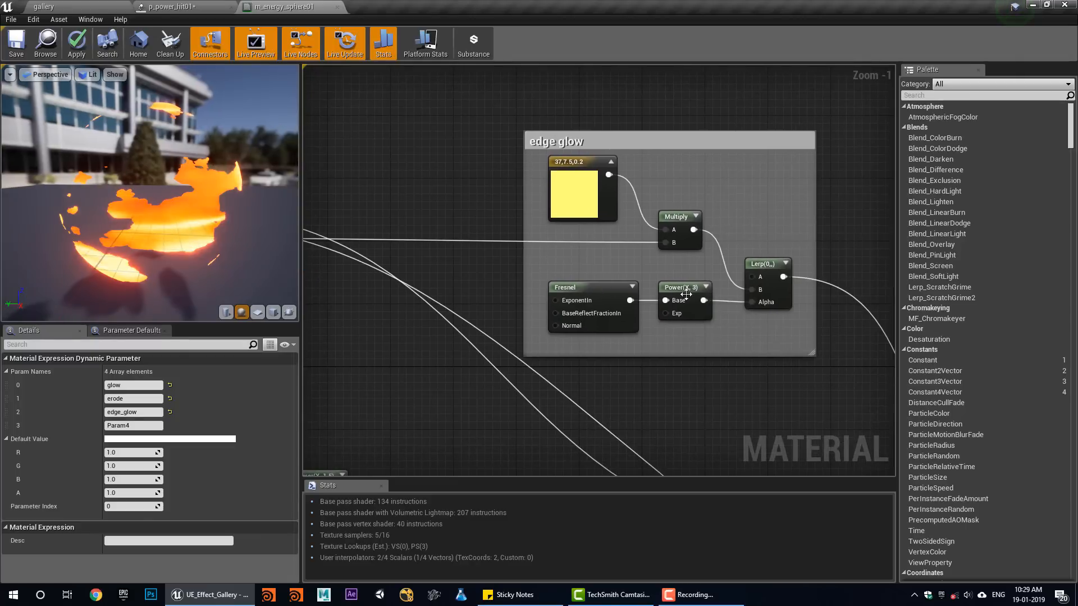
# Step: Preview the edge glow Lerp node and set the Dynamic Parameter's default B value to 0
pyautogui.rightClick(761, 267)
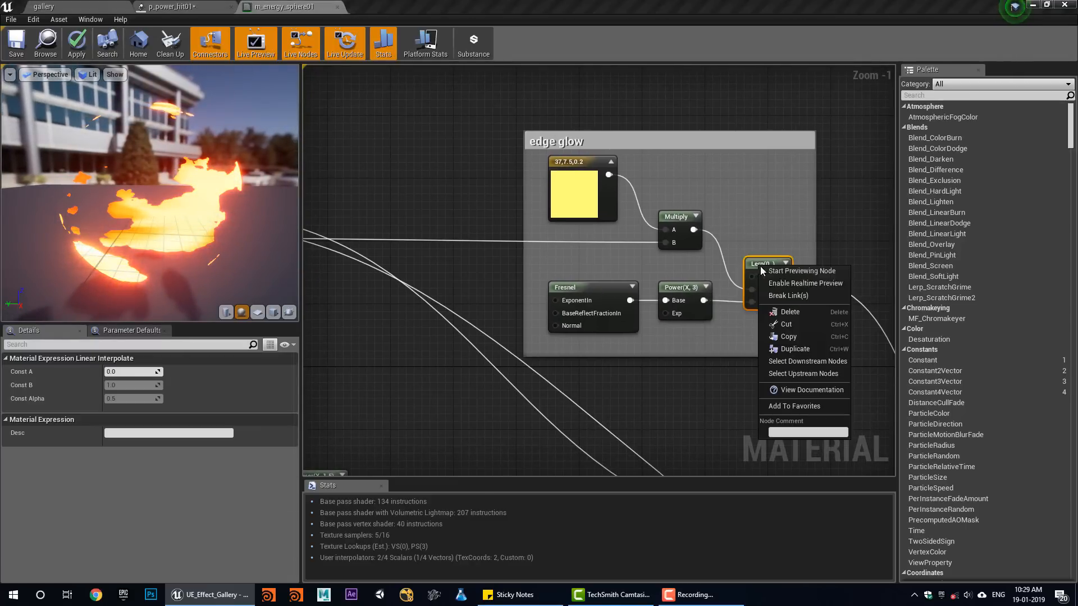
pyautogui.click(806, 275)
pyautogui.moveTo(323, 298); pyautogui.dragTo(448, 310, button='right')
pyautogui.moveTo(305, 259); pyautogui.dragTo(381, 261, button='right')
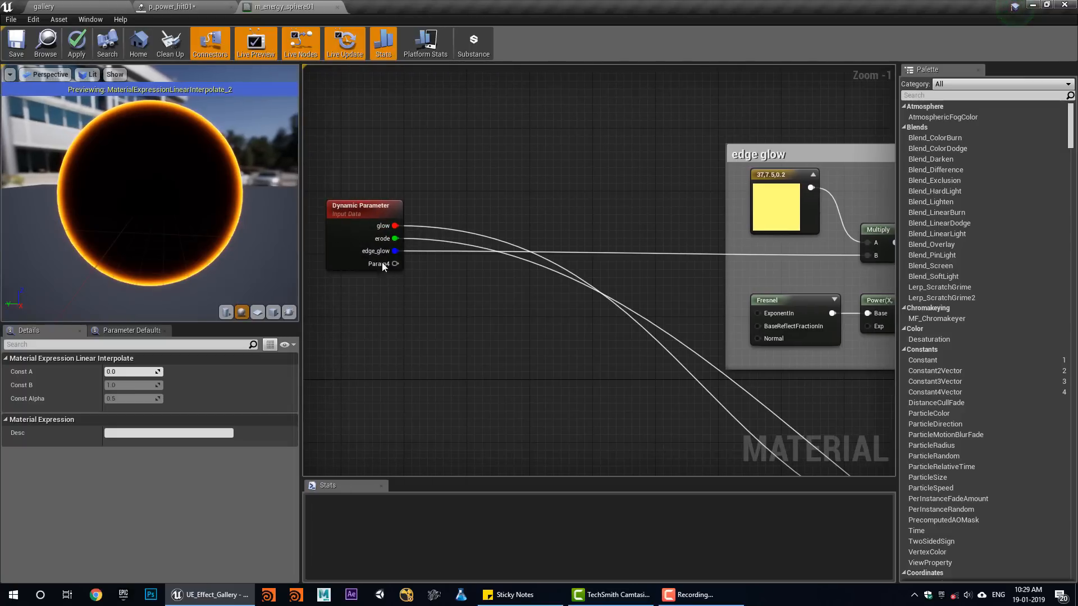
pyautogui.click(350, 247)
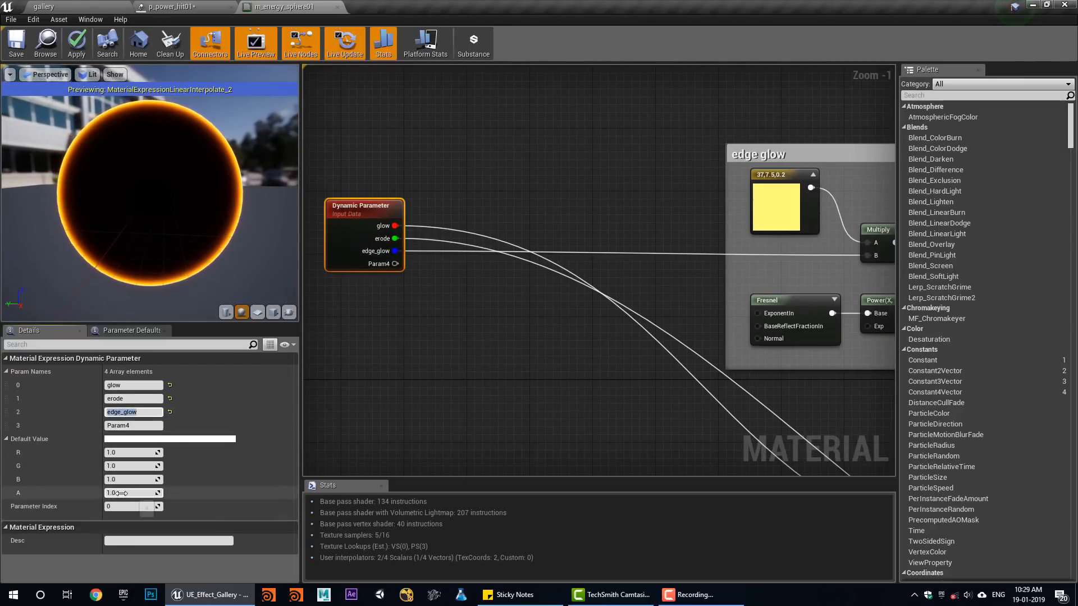
pyautogui.click(140, 481)
pyautogui.write('0')
pyautogui.press('Return')
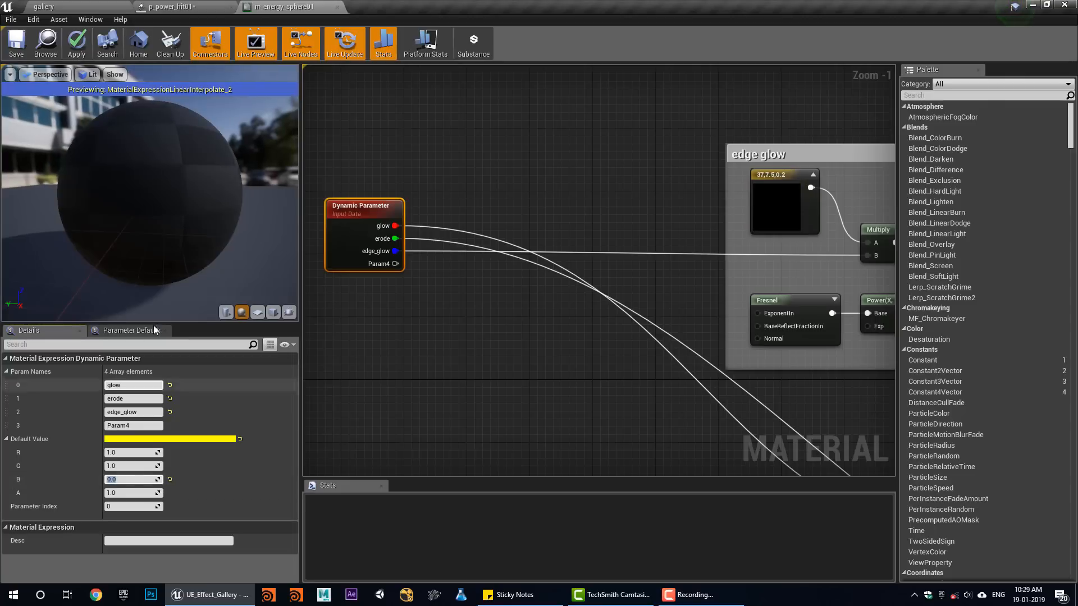
# Step: Restore the Dynamic Parameter's default B value to 1 and stop previewing the Lerp node
pyautogui.moveTo(181, 249); pyautogui.dragTo(158, 245)
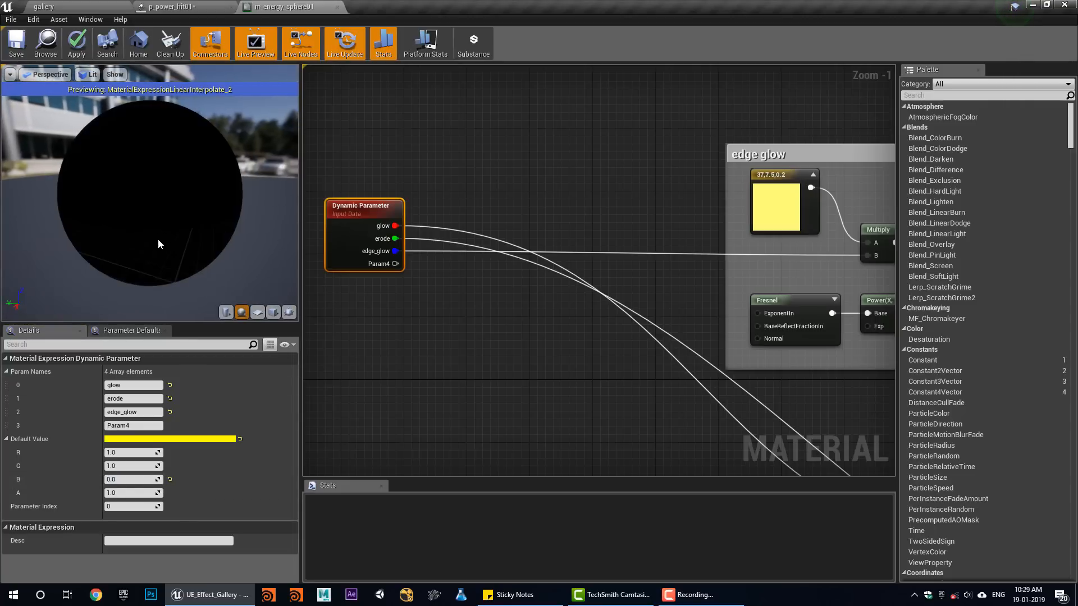
pyautogui.write('1')
pyautogui.press('Return')
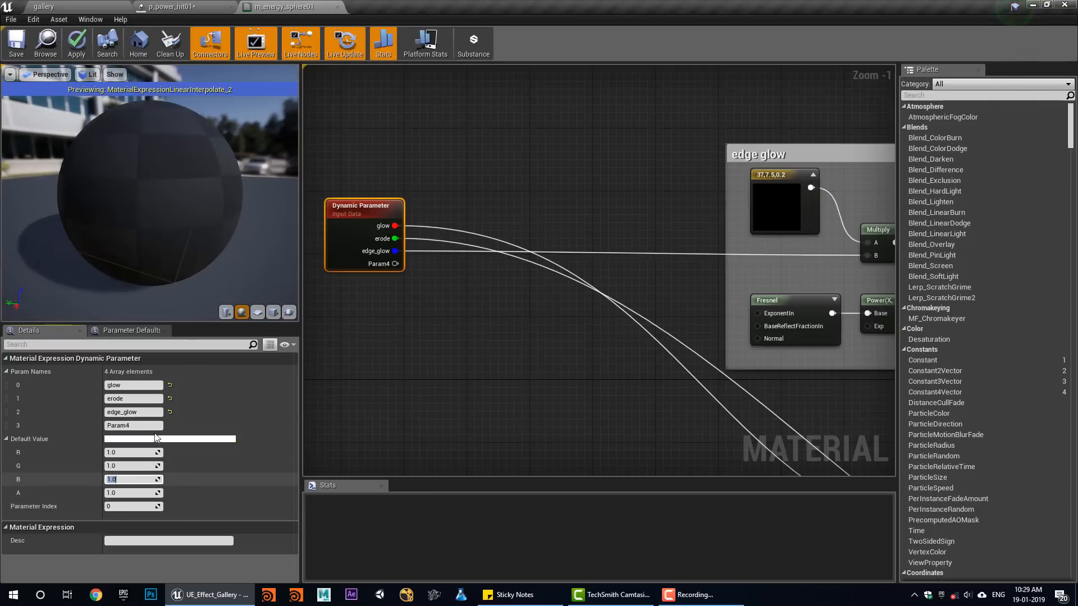
pyautogui.moveTo(784, 281); pyautogui.dragTo(554, 270, button='right')
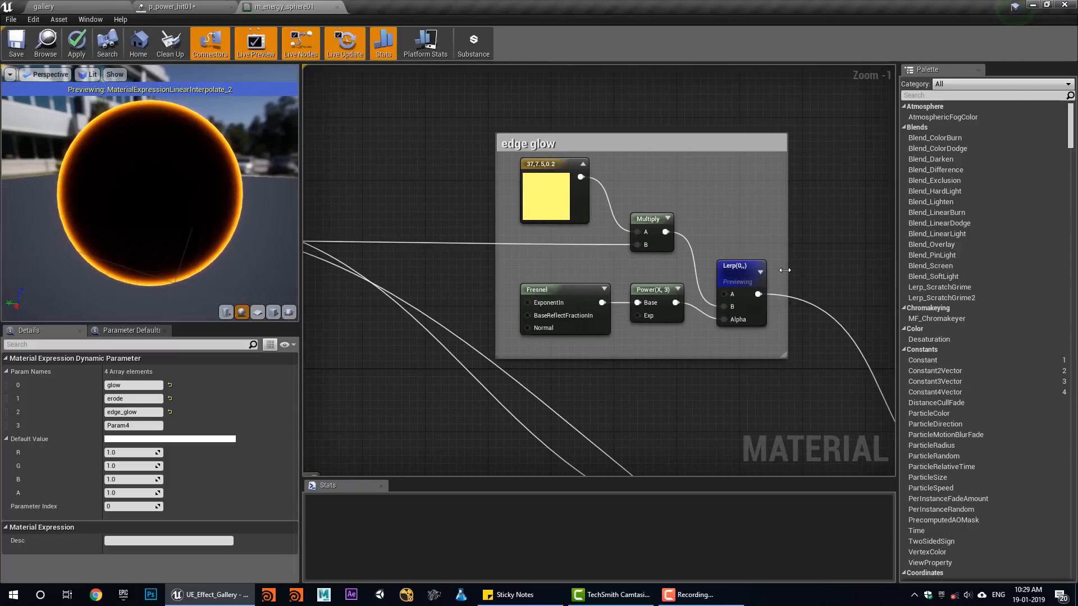
pyautogui.rightClick(738, 268)
pyautogui.click(766, 277)
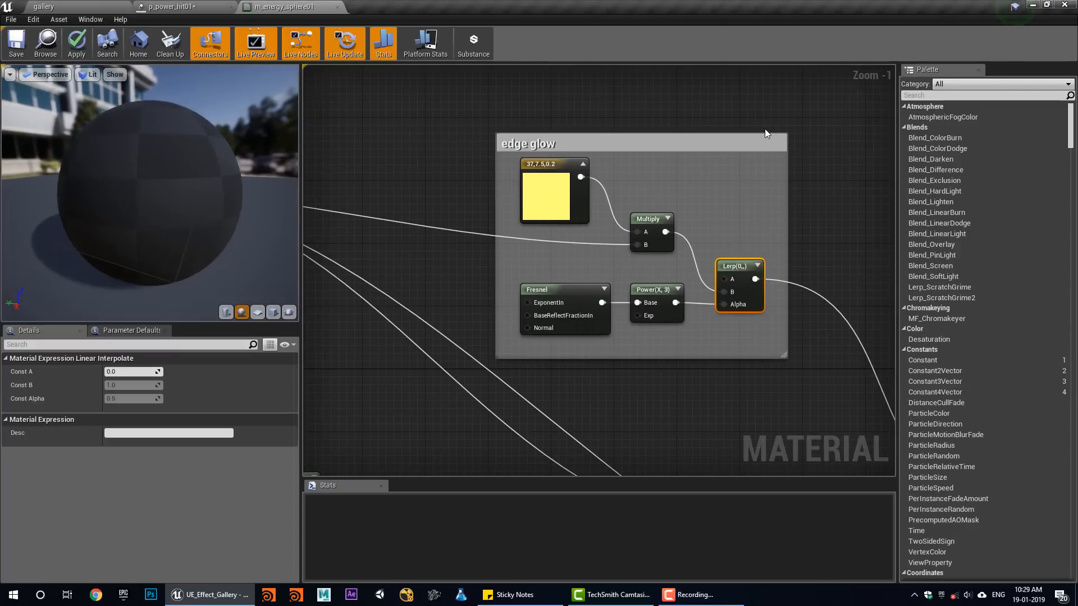
# Step: Review the edge glow group, then examine the Tile_tex2 Texture Sample and the Panner node that feeds it
pyautogui.moveTo(810, 101); pyautogui.dragTo(449, 351)
pyautogui.scroll(-3, 549, 390)
pyautogui.moveTo(548, 389); pyautogui.dragTo(596, 283, button='right')
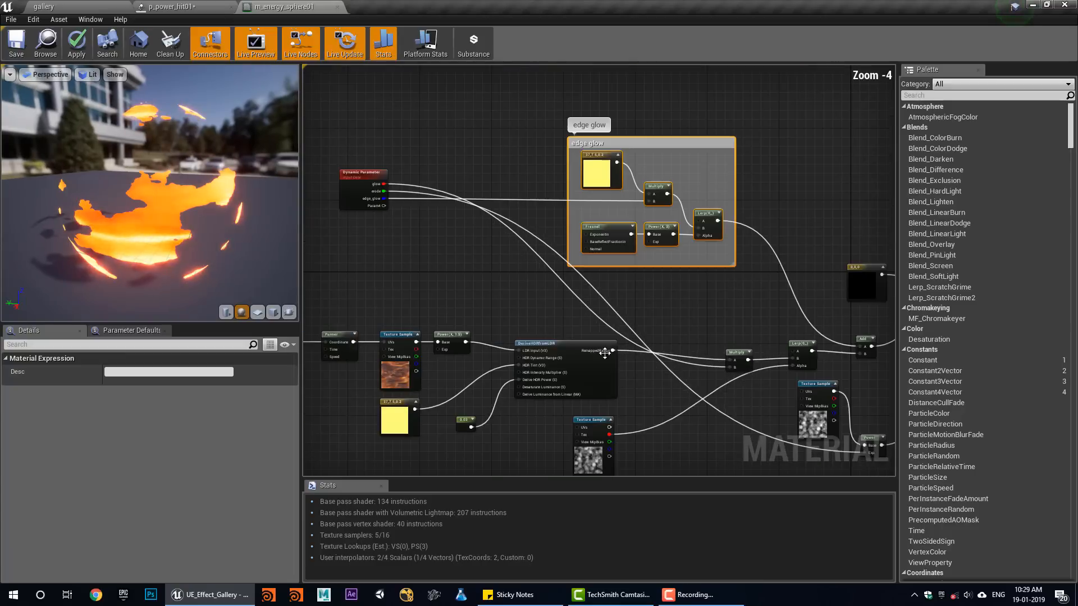
pyautogui.moveTo(591, 376); pyautogui.dragTo(658, 308, button='right')
pyautogui.scroll(3, 451, 312)
pyautogui.moveTo(430, 305); pyautogui.dragTo(543, 339, button='right')
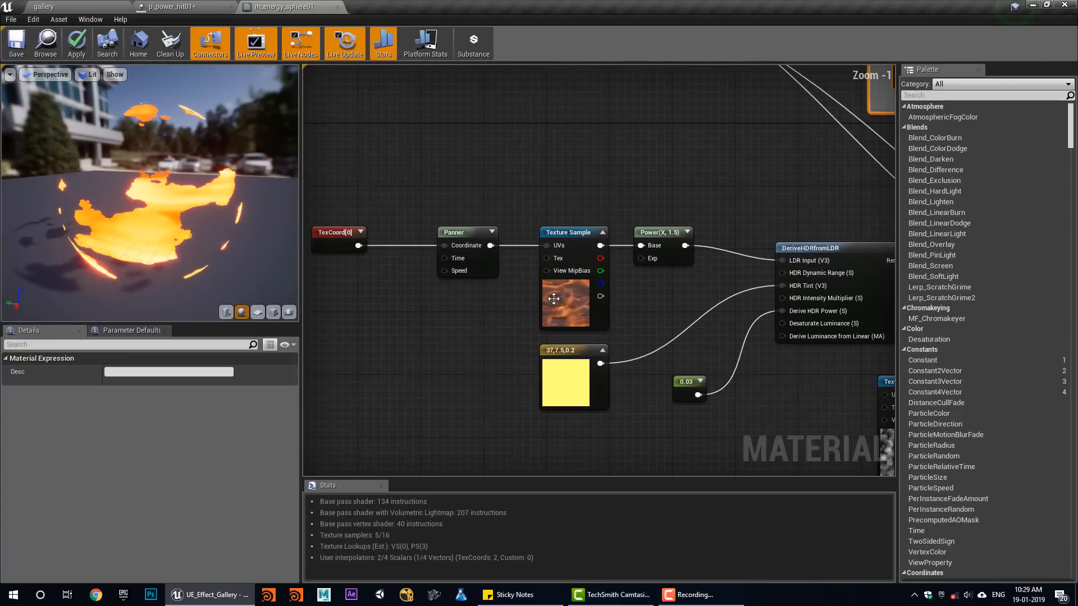
pyautogui.click(555, 291)
pyautogui.doubleClick(113, 479)
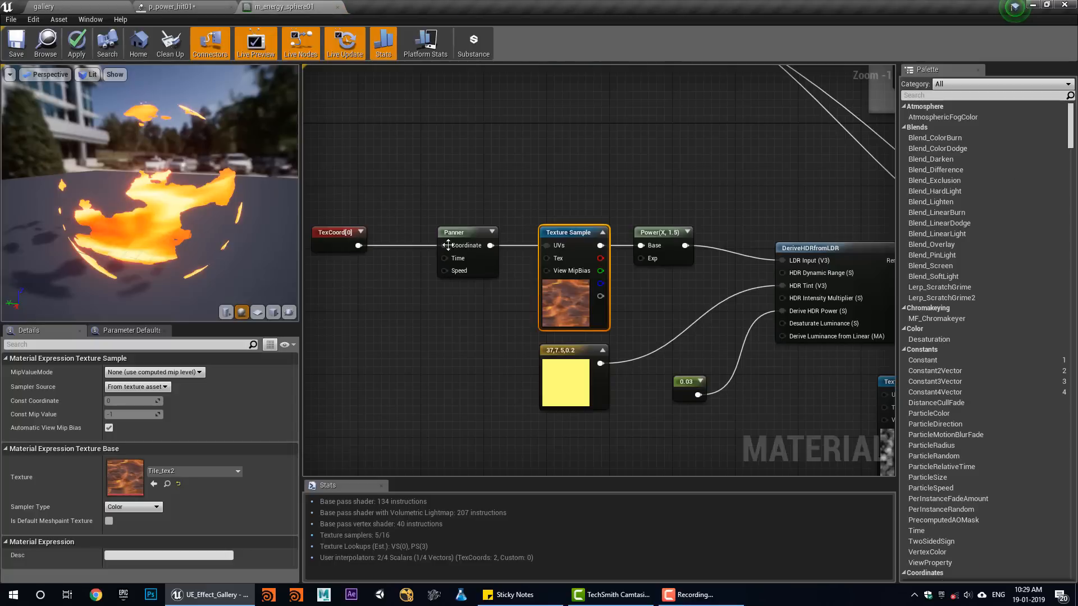
pyautogui.click(460, 235)
# Step: Move the Lerp and Multiply nodes after DeriveHDRfromLDR closer together, placing Multiply just above the Lerp
pyautogui.moveTo(619, 278); pyautogui.dragTo(464, 287, button='right')
pyautogui.moveTo(605, 343); pyautogui.dragTo(403, 330, button='right')
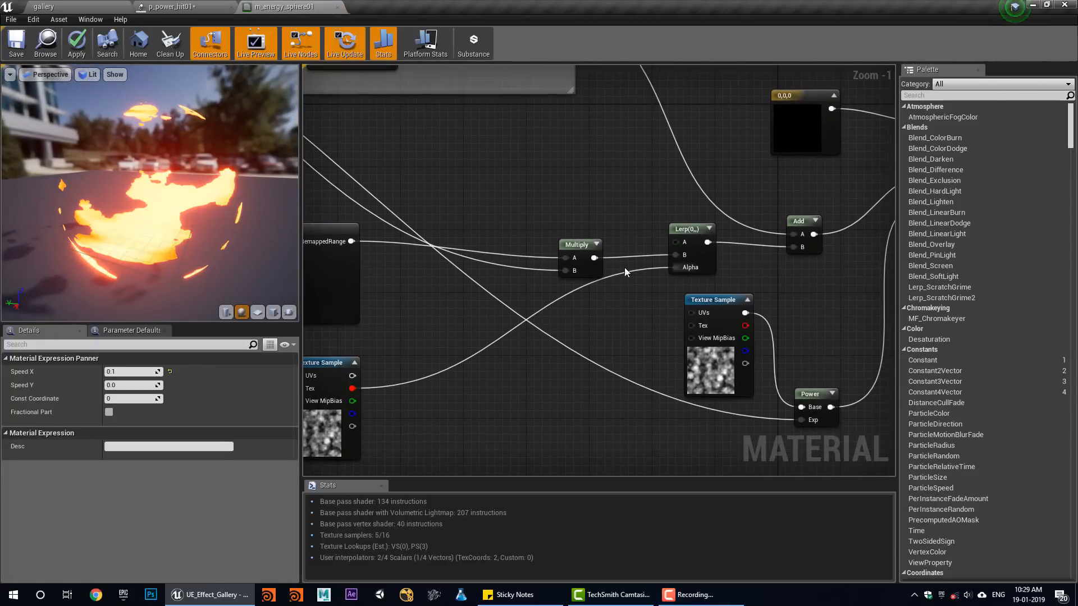
pyautogui.click(576, 250)
pyautogui.moveTo(702, 252); pyautogui.dragTo(648, 268)
pyautogui.moveTo(569, 241); pyautogui.dragTo(561, 226)
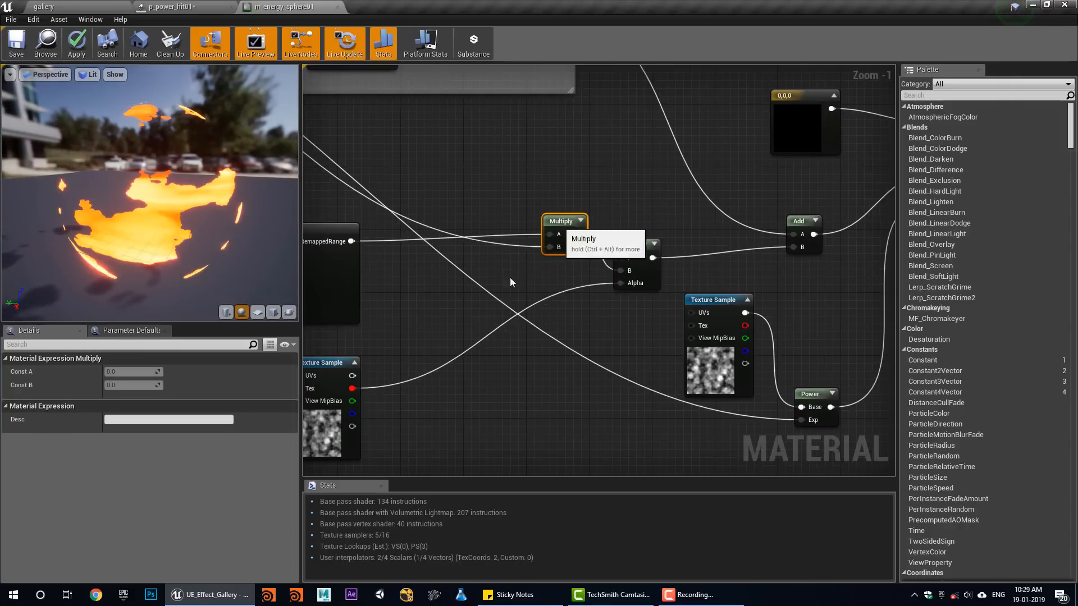
# Step: Examine the T_TileNoise Texture Sample driving the Lerp's Alpha and follow the chain to the material output node
pyautogui.moveTo(343, 440); pyautogui.dragTo(411, 405, button='right')
pyautogui.click(410, 405)
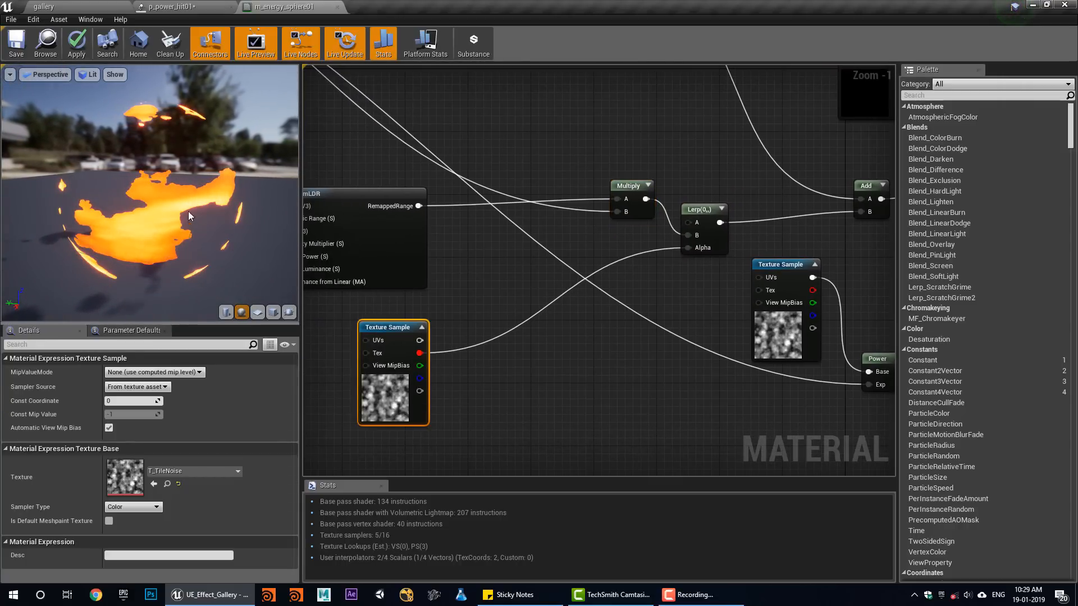
pyautogui.moveTo(682, 276); pyautogui.dragTo(513, 277, button='right')
pyautogui.scroll(-1, 513, 271)
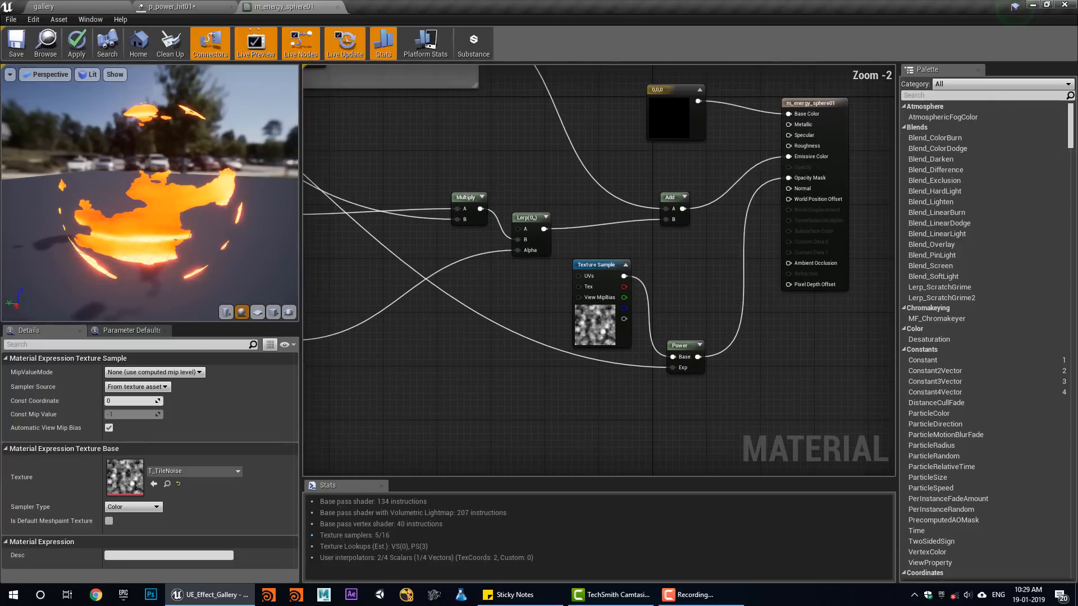
# Step: Move the Dynamic Parameter node from beside the edge glow group to below the noise Texture Sample feeding the Lerp
pyautogui.moveTo(613, 241); pyautogui.dragTo(844, 358, button='right')
pyautogui.scroll(-1, 845, 358)
pyautogui.moveTo(567, 356); pyautogui.dragTo(757, 348, button='right')
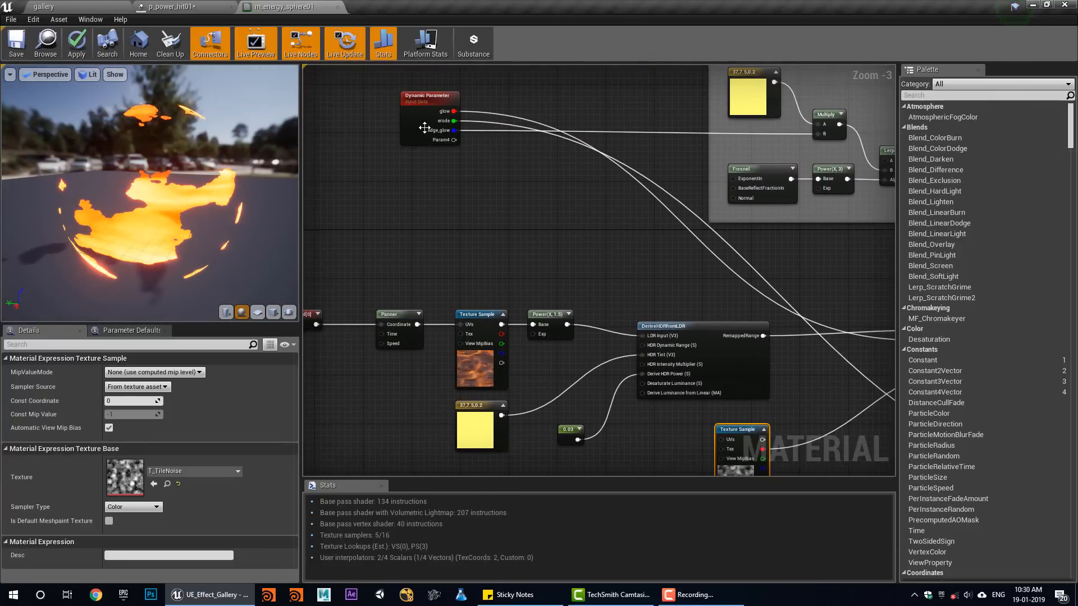
pyautogui.moveTo(423, 128); pyautogui.dragTo(774, 298)
pyautogui.moveTo(778, 341); pyautogui.dragTo(553, 191, button='right')
pyautogui.moveTo(555, 147); pyautogui.dragTo(588, 427)
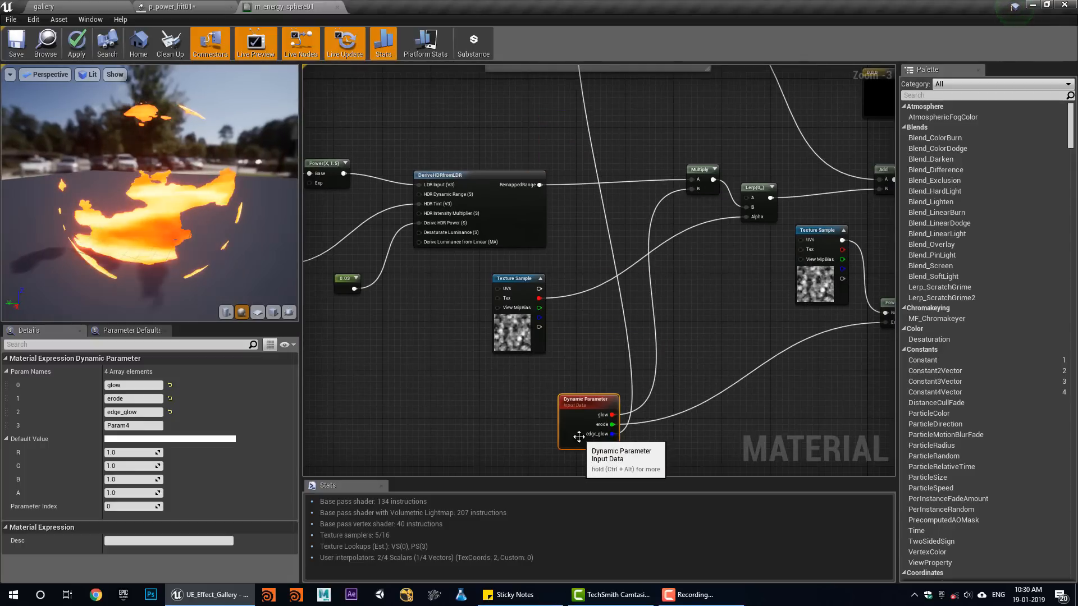
# Step: Trace how the Dynamic Parameter, DeriveHDRfromLDR and noise Texture Sample nodes feed the Multiply and Lerp nodes
pyautogui.scroll(2, 517, 438)
pyautogui.moveTo(538, 394); pyautogui.dragTo(478, 411, button='right')
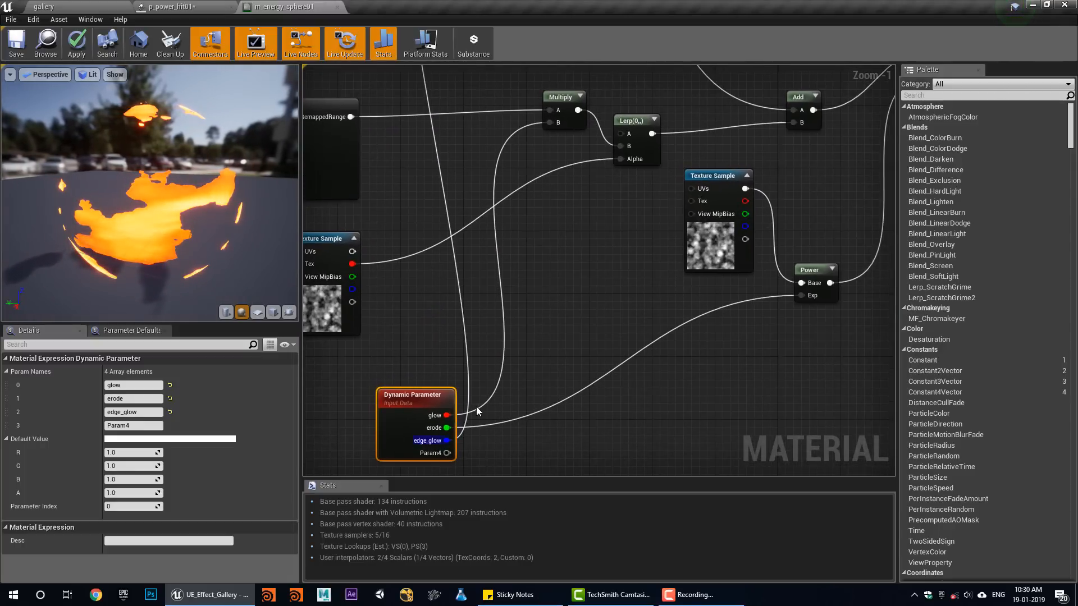
pyautogui.moveTo(497, 161); pyautogui.dragTo(669, 228, button='right')
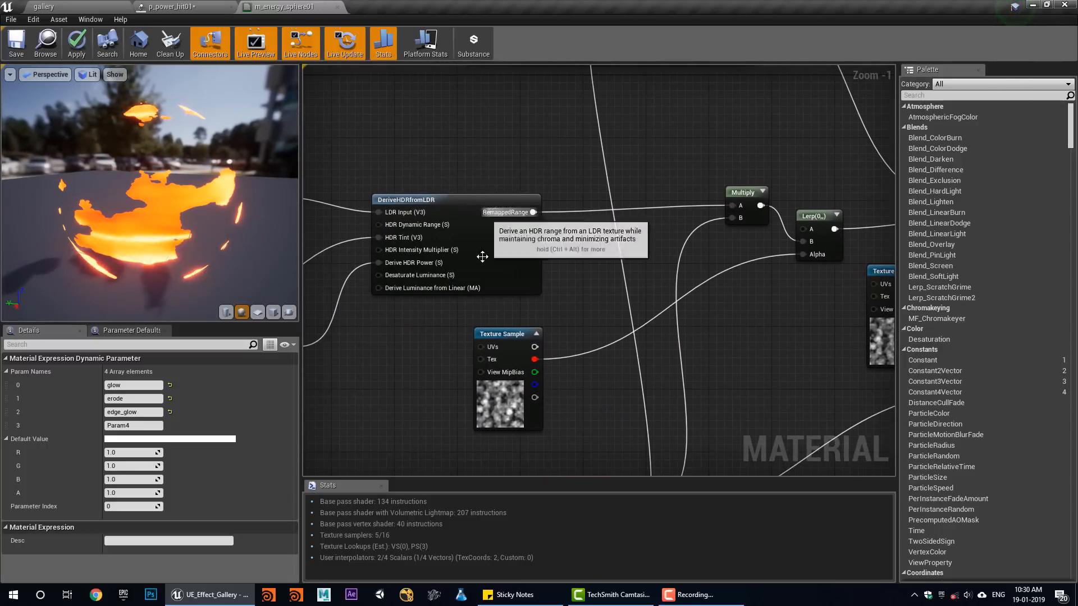
pyautogui.moveTo(481, 234); pyautogui.dragTo(709, 266, button='right')
pyautogui.moveTo(575, 248); pyautogui.dragTo(443, 243, button='right')
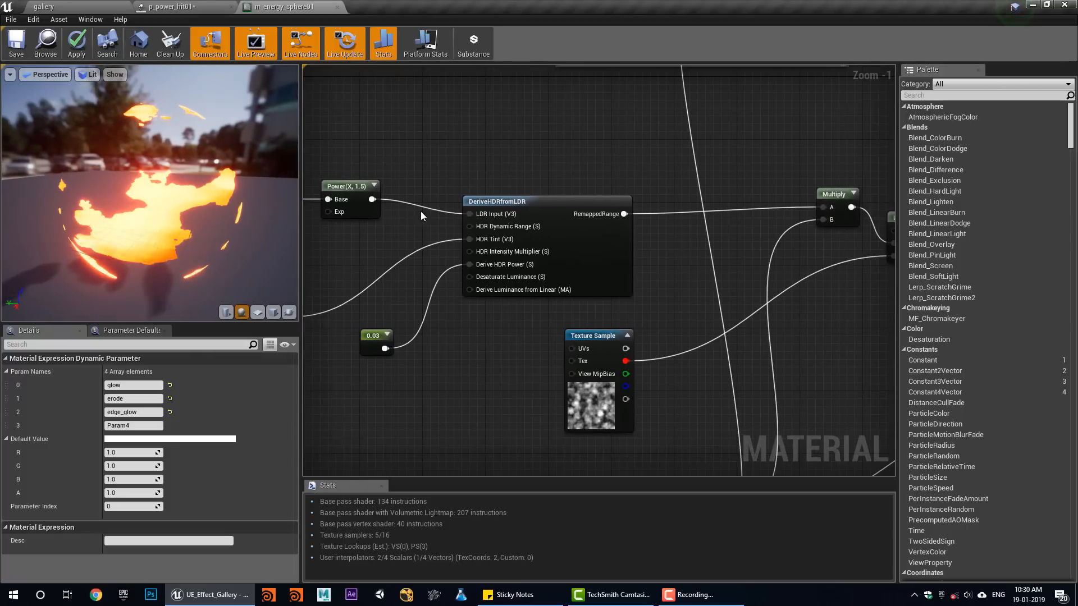
pyautogui.moveTo(736, 220); pyautogui.dragTo(471, 218, button='right')
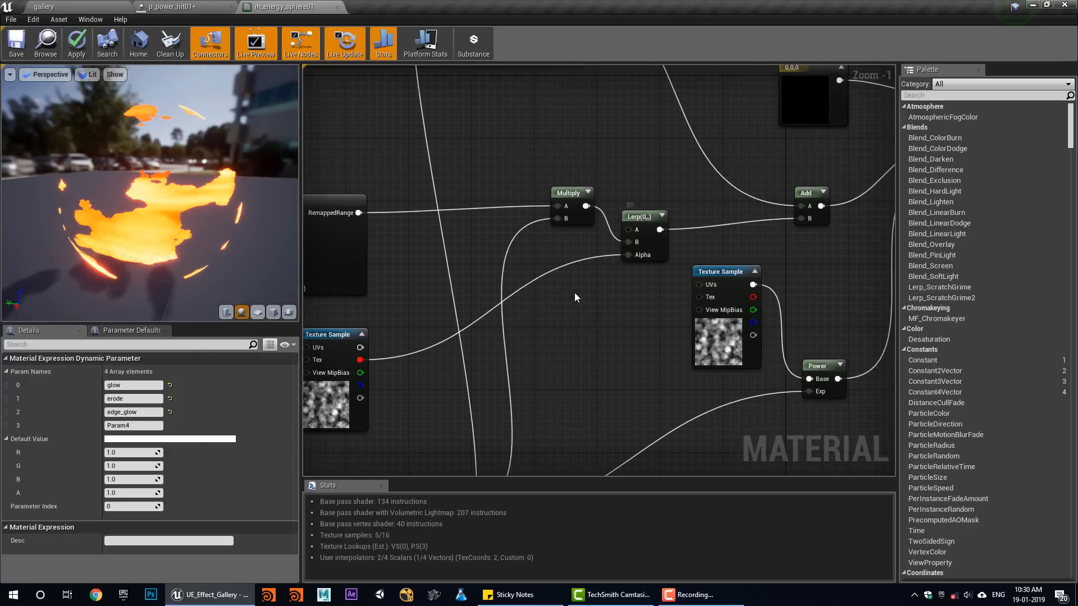
pyautogui.click(323, 407)
pyautogui.moveTo(319, 420); pyautogui.dragTo(370, 391, button='right')
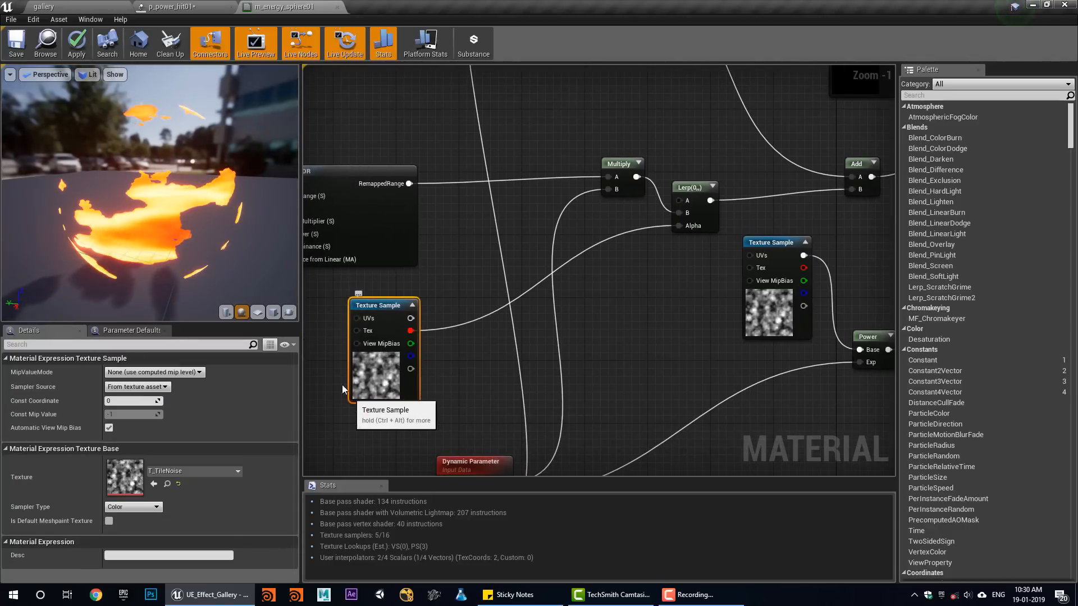
# Step: Line up the Multiply node level with the Lerp node it feeds
pyautogui.moveTo(648, 190); pyautogui.dragTo(605, 234, button='right')
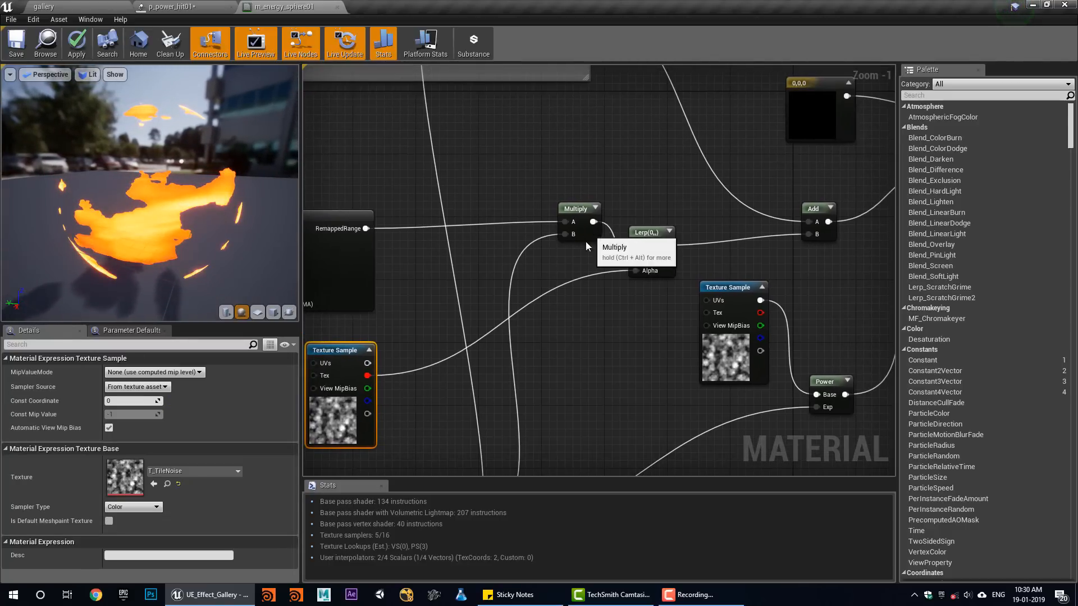
pyautogui.moveTo(585, 241); pyautogui.dragTo(561, 265)
pyautogui.moveTo(541, 308); pyautogui.dragTo(585, 147, button='right')
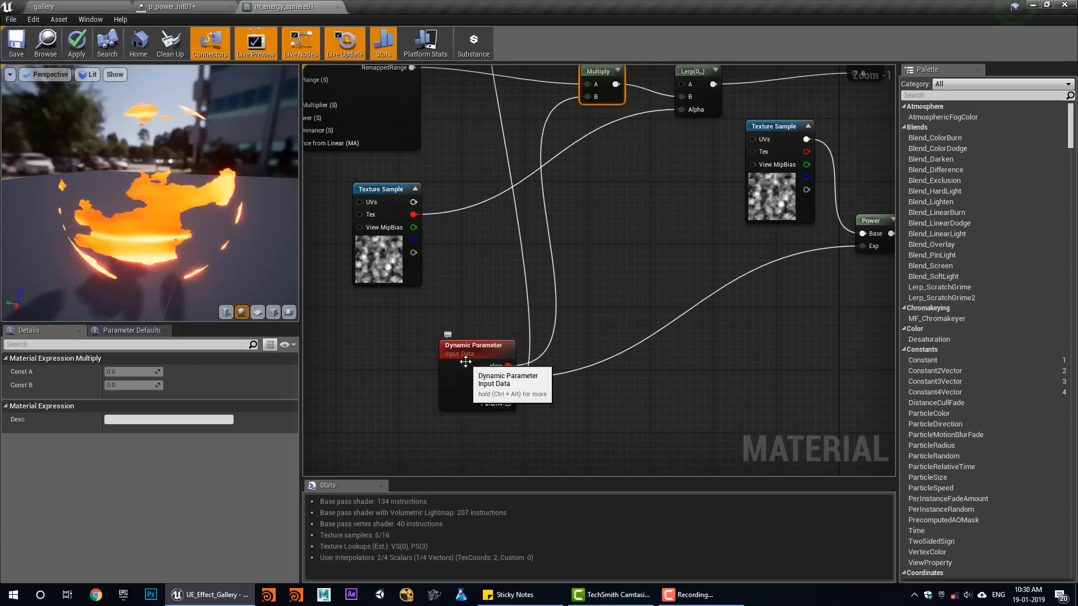
# Step: Set the Dynamic Parameter's default R, G and B values to 0
pyautogui.click(444, 357)
pyautogui.moveTo(505, 223); pyautogui.dragTo(517, 326, button='right')
pyautogui.moveTo(395, 206); pyautogui.dragTo(433, 180, button='right')
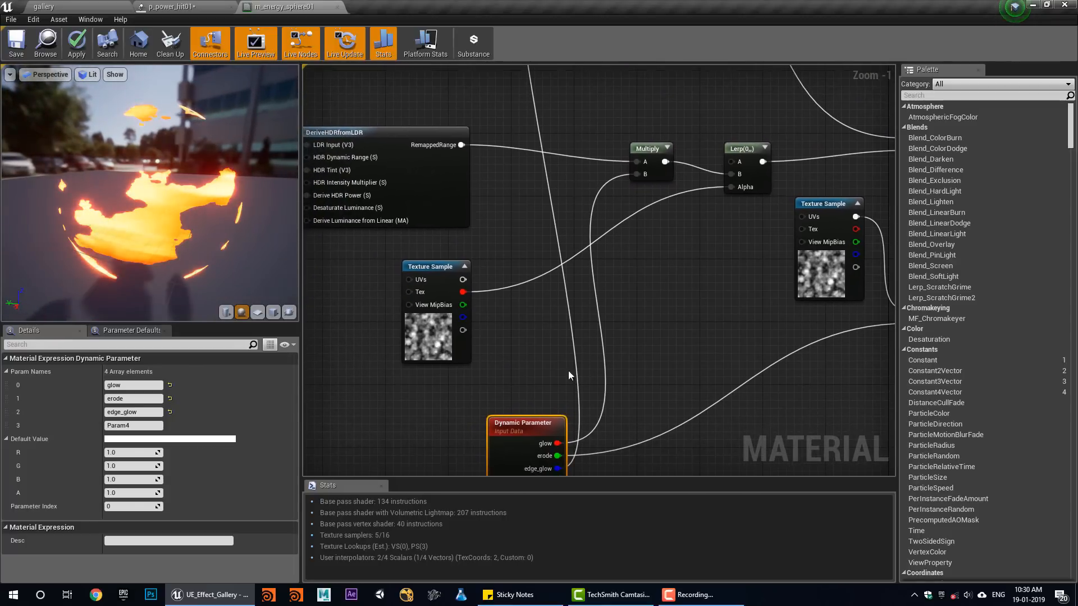
pyautogui.click(127, 468)
pyautogui.write('0')
pyautogui.click(128, 476)
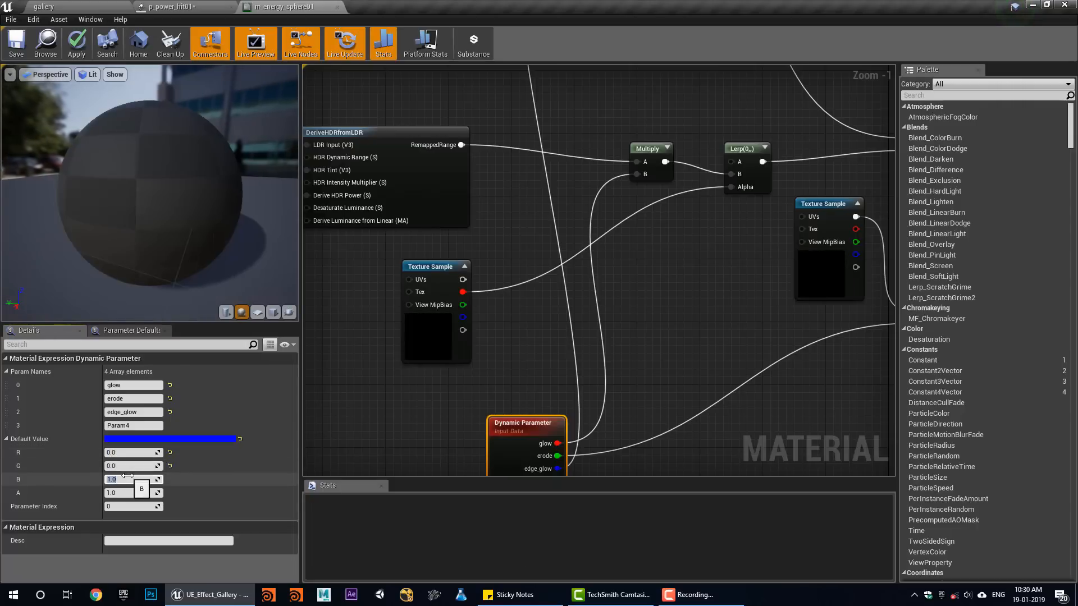
pyautogui.press('Return')
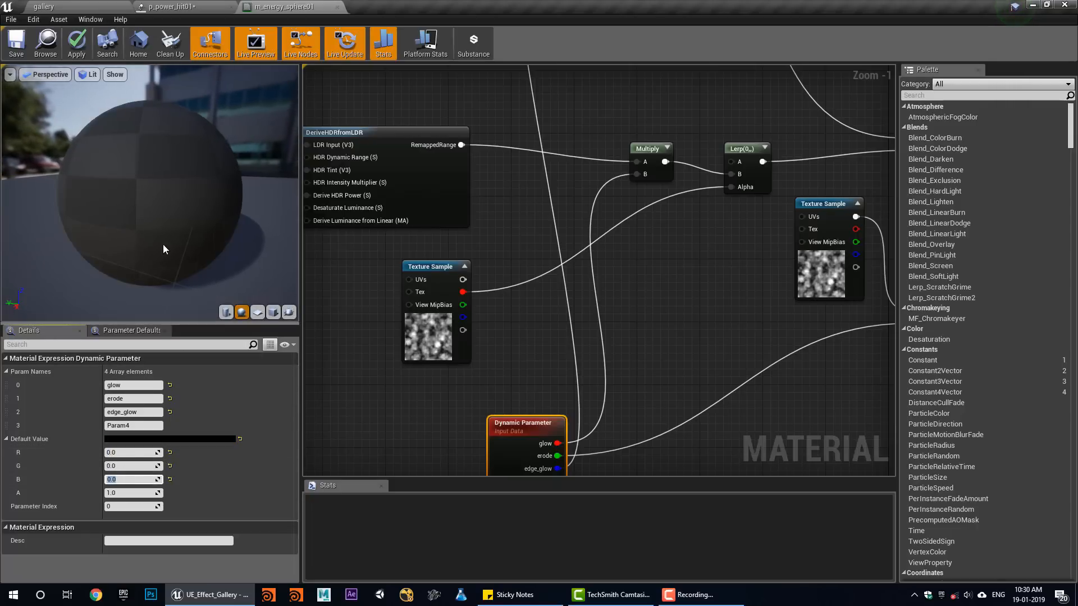
# Step: Set the Dynamic Parameter's default R value, which controls glow, to 1 and orbit the preview sphere to inspect it
pyautogui.click(133, 385)
pyautogui.click(129, 451)
pyautogui.write('1')
pyautogui.press('Return')
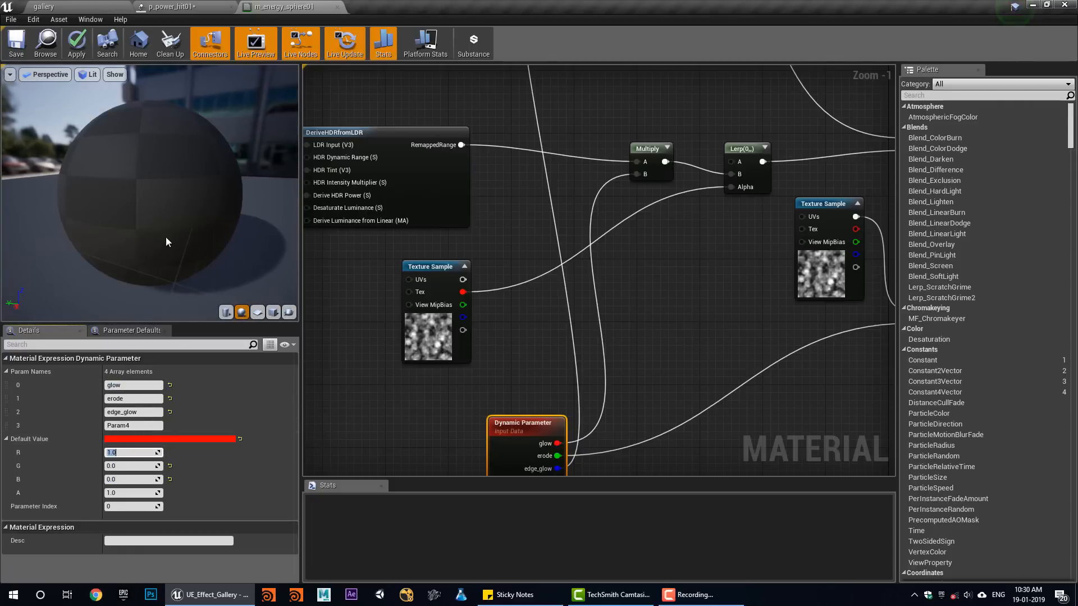
pyautogui.moveTo(146, 217); pyautogui.dragTo(223, 288)
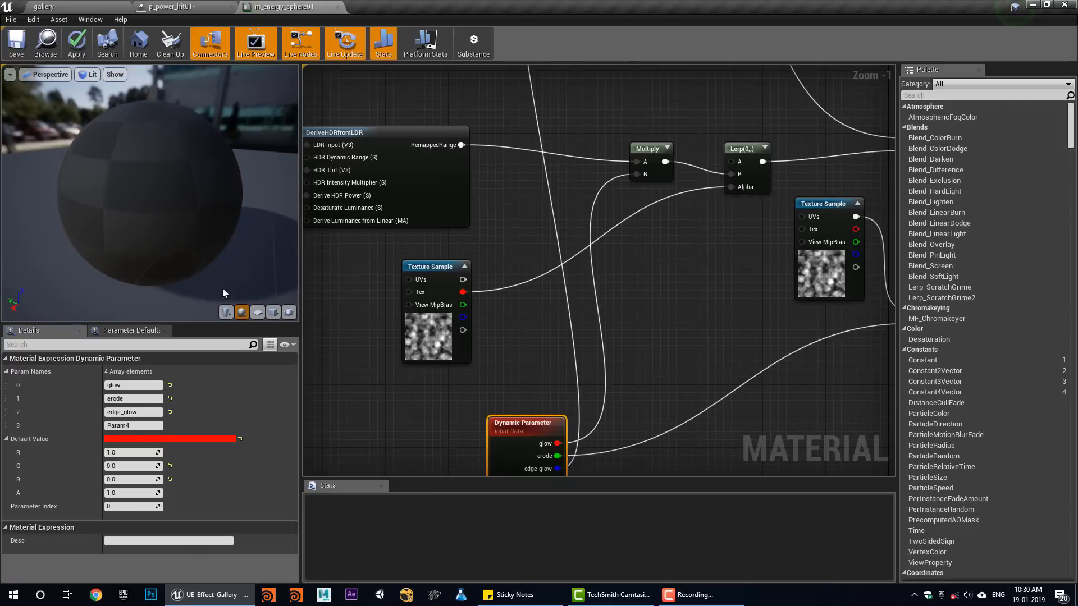
# Step: Reset the Dynamic Parameter's default R value to 0
pyautogui.click(121, 452)
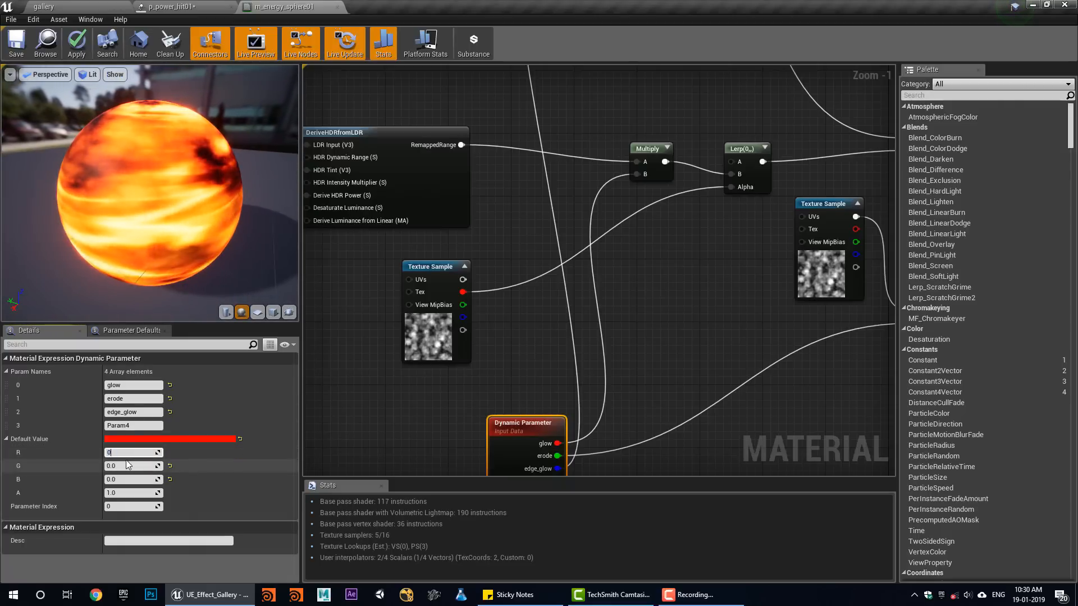
pyautogui.write('0')
pyautogui.press('Return')
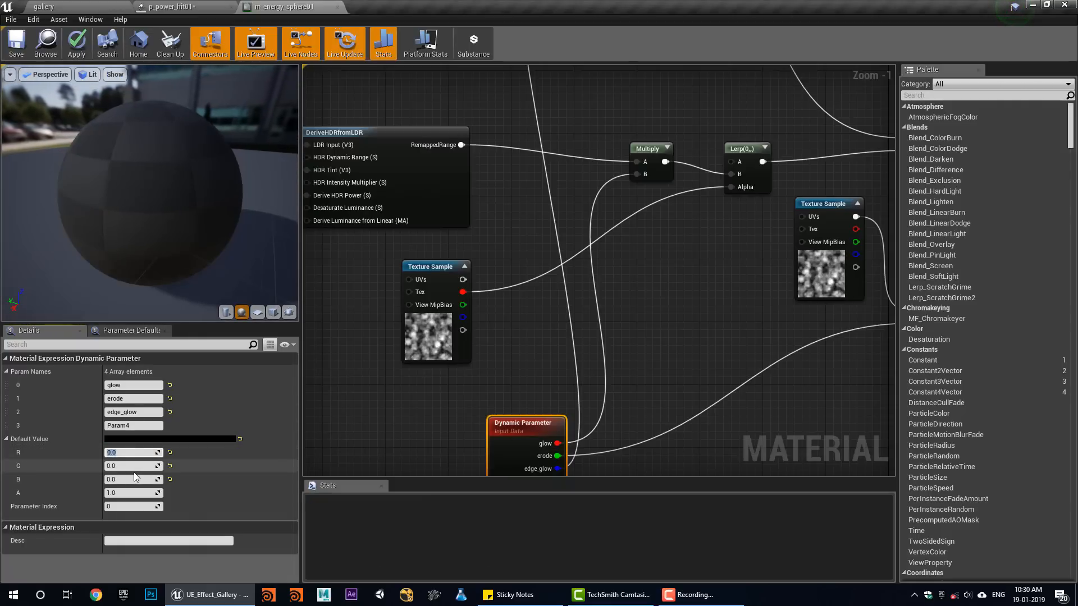
# Step: Spread out the Opacity Mask chain by repositioning its noise Texture Sample, Power and Dynamic Parameter nodes
pyautogui.moveTo(597, 293); pyautogui.dragTo(336, 288, button='right')
pyautogui.scroll(-1, 577, 270)
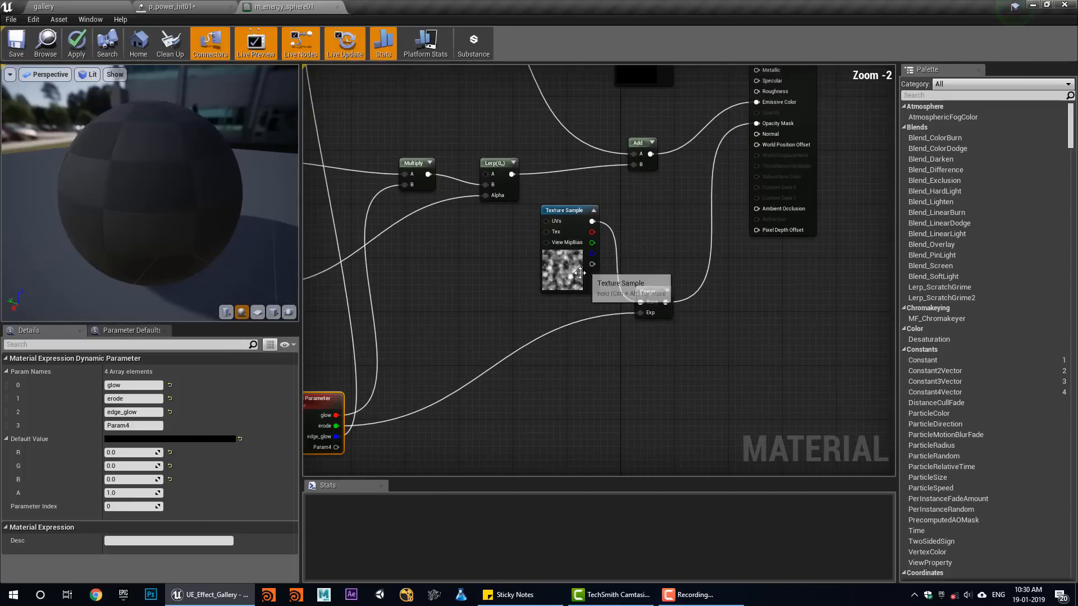
pyautogui.moveTo(507, 360); pyautogui.dragTo(455, 466, button='right')
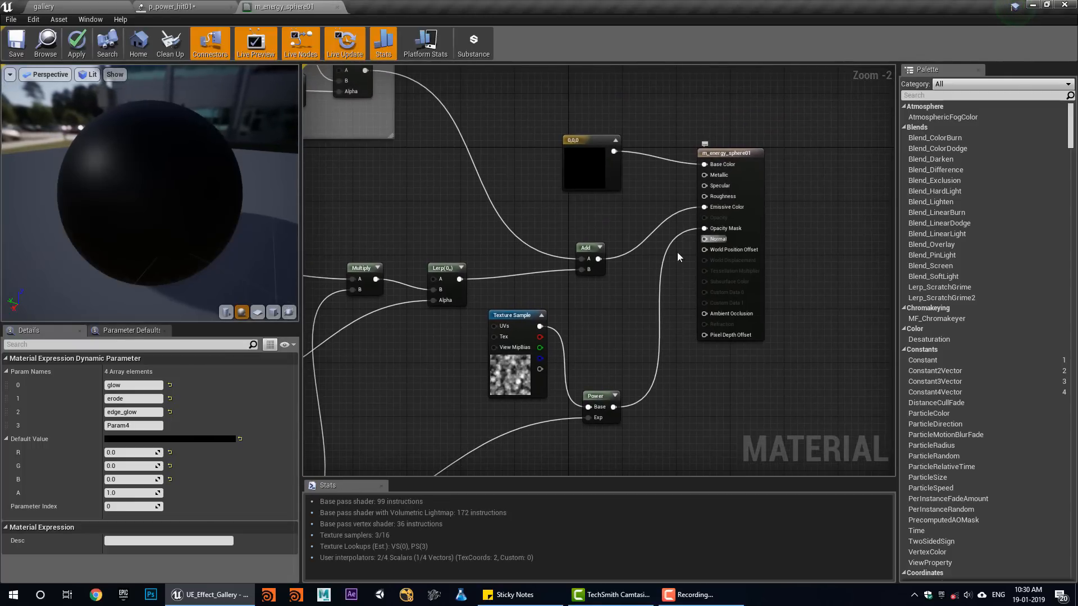
pyautogui.moveTo(584, 362); pyautogui.dragTo(611, 295, button='right')
pyautogui.moveTo(554, 303); pyautogui.dragTo(521, 324)
pyautogui.moveTo(417, 361); pyautogui.dragTo(472, 321, button='right')
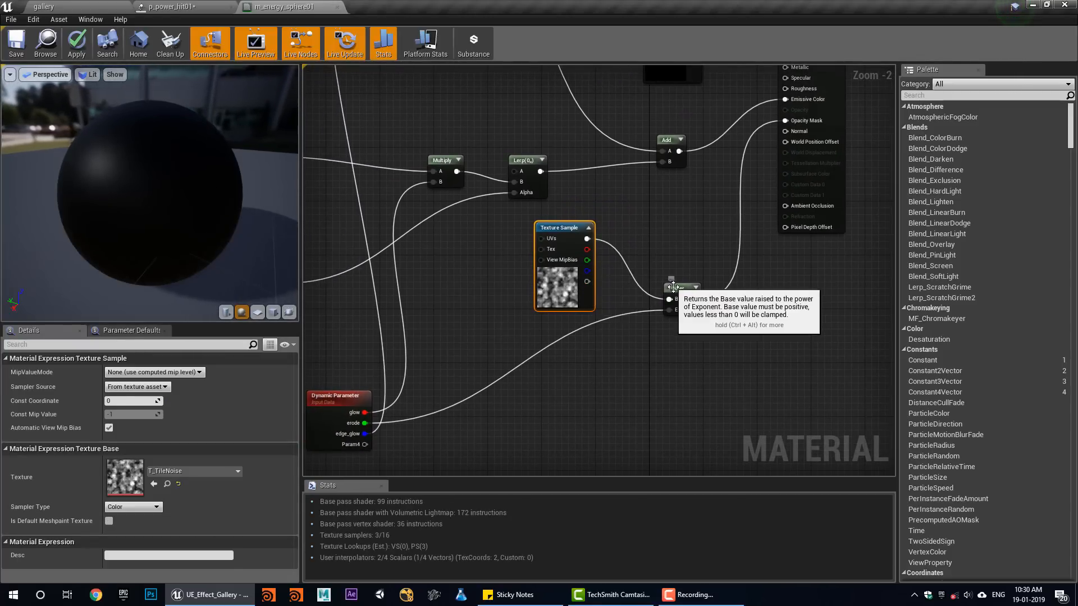
pyautogui.moveTo(672, 289); pyautogui.dragTo(664, 315)
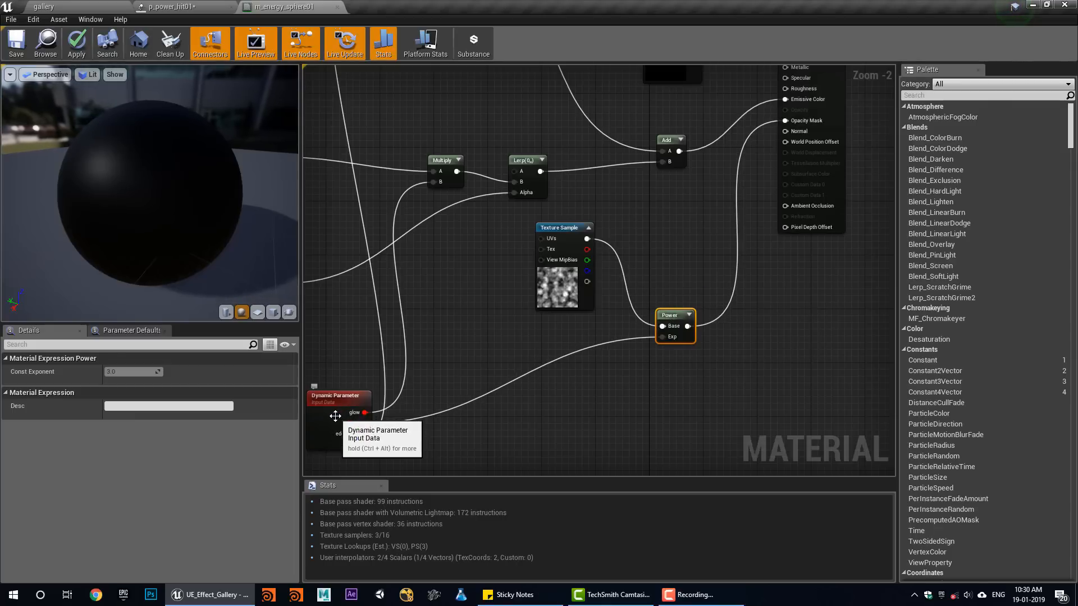
pyautogui.moveTo(335, 416); pyautogui.dragTo(392, 382)
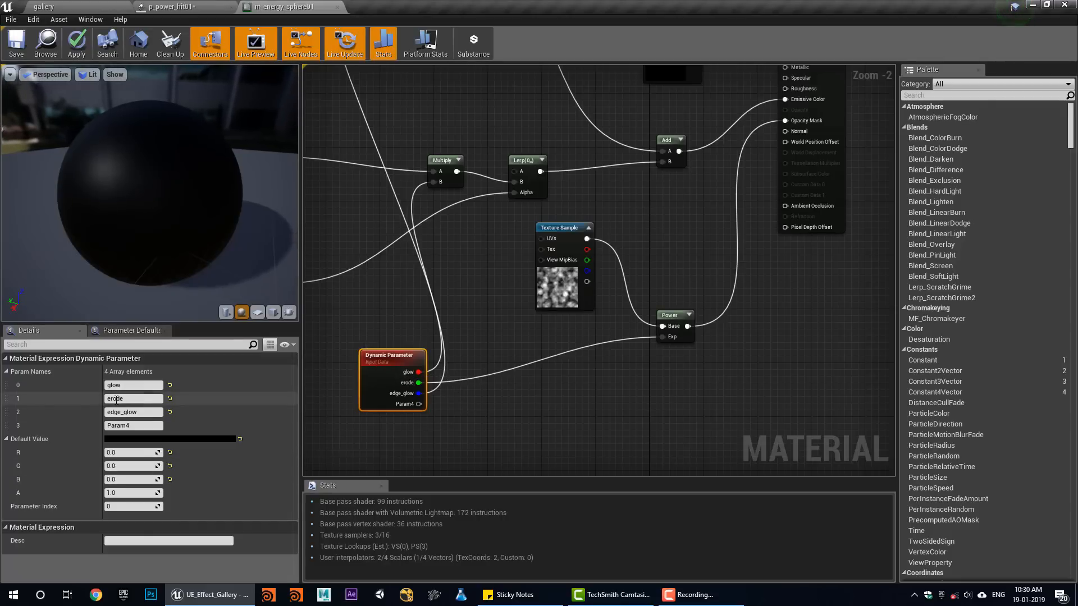
# Step: Set the Dynamic Parameter's default G value, which controls erode, to 1 and inspect the preview sphere
pyautogui.click(121, 466)
pyautogui.write('1')
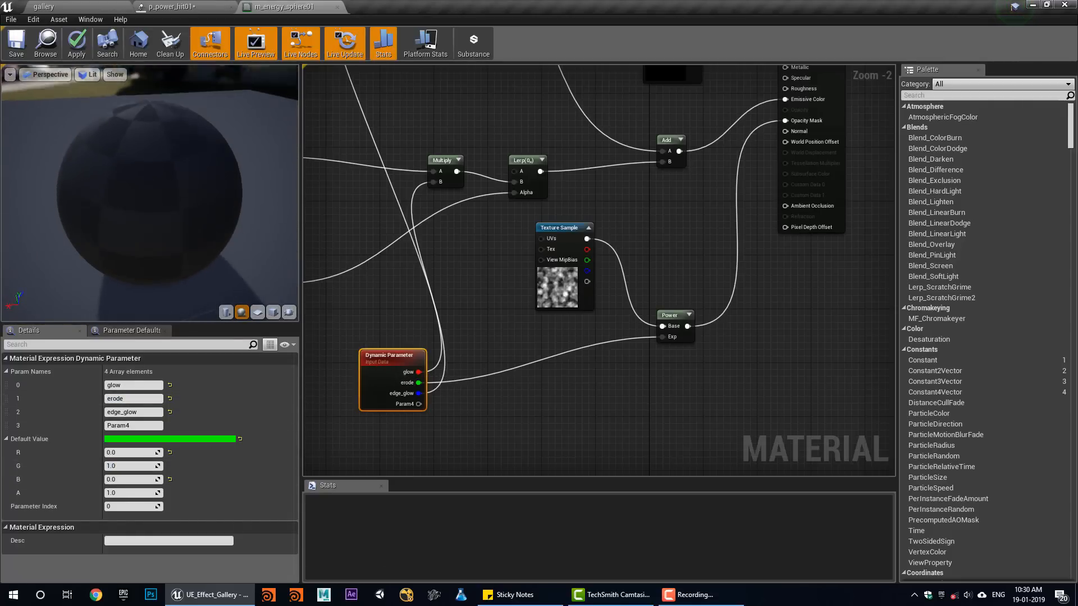
pyautogui.moveTo(181, 203); pyautogui.dragTo(224, 169)
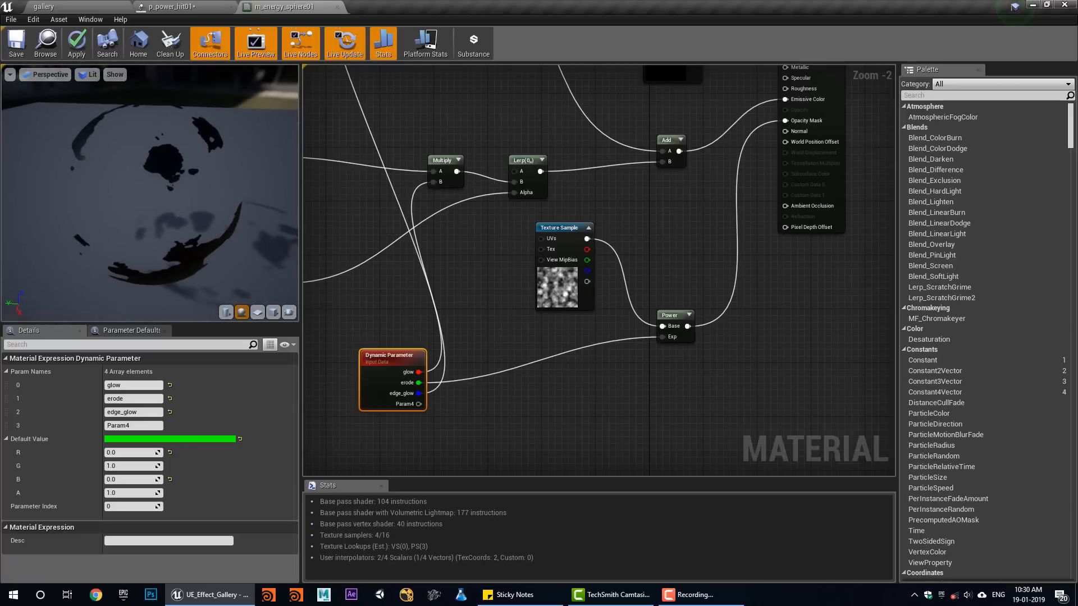
# Step: Reset the Dynamic Parameter's default G value to 0 and check the preview sphere
pyautogui.click(120, 466)
pyautogui.write('0')
pyautogui.press('Return')
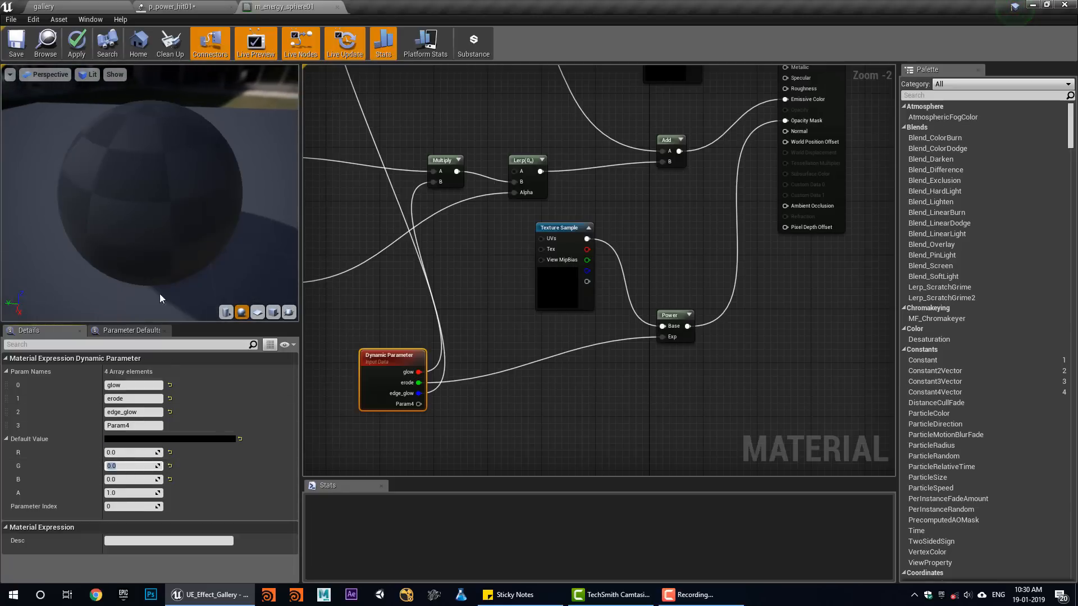
pyautogui.moveTo(126, 231); pyautogui.dragTo(133, 236)
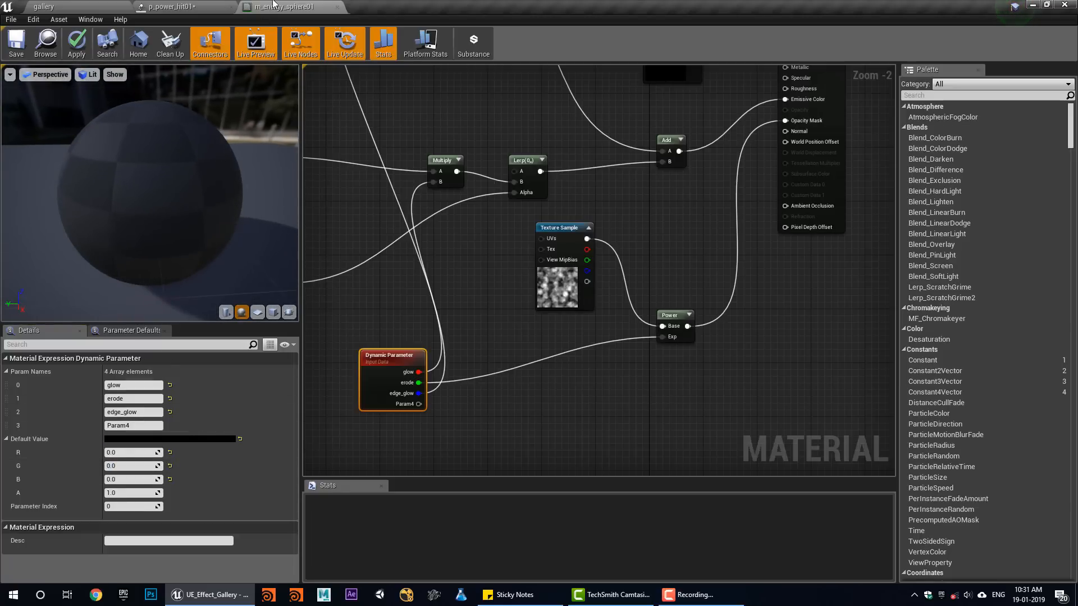
# Step: Close the m_energy_sphere01 material and return to the p_power_hit01 particle system
pyautogui.click(337, 6)
pyautogui.click(614, 328)
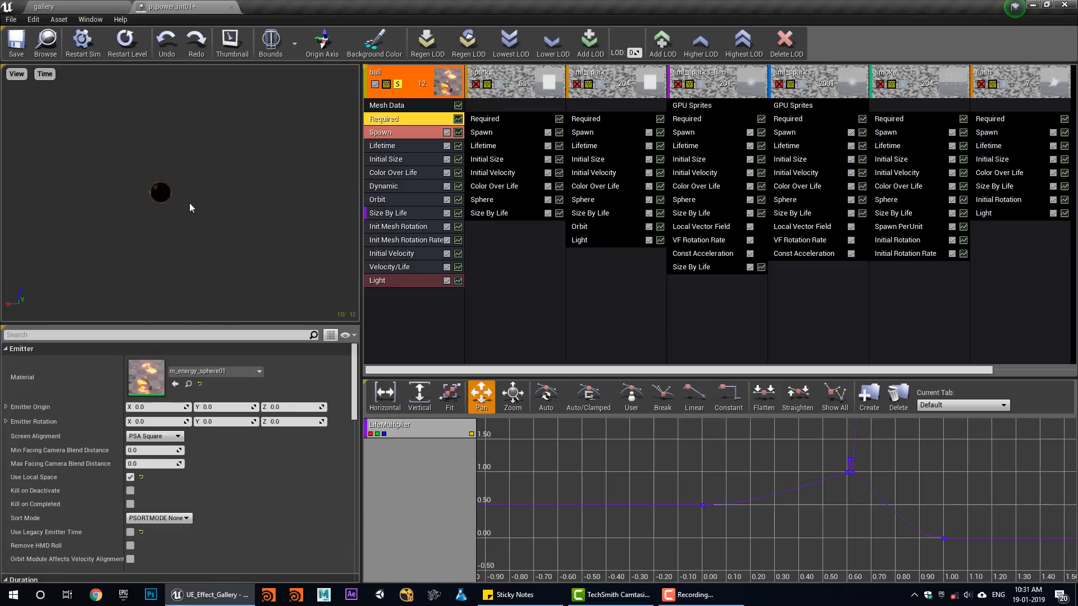
# Step: Stop soloing the ball emitter and solo the sparks emitter instead
pyautogui.click(405, 85)
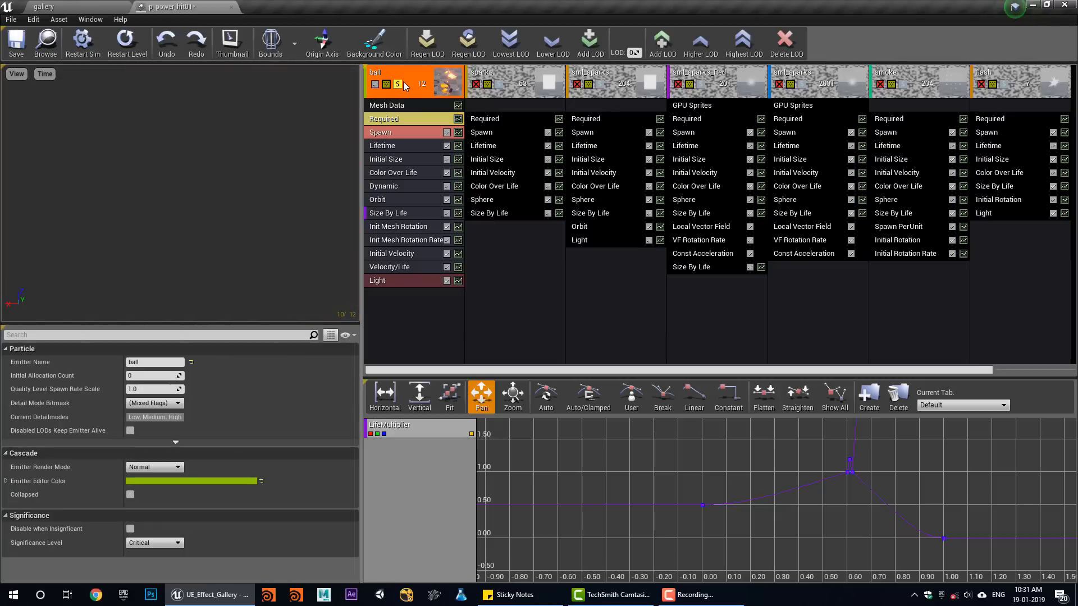
pyautogui.click(400, 84)
pyautogui.click(499, 84)
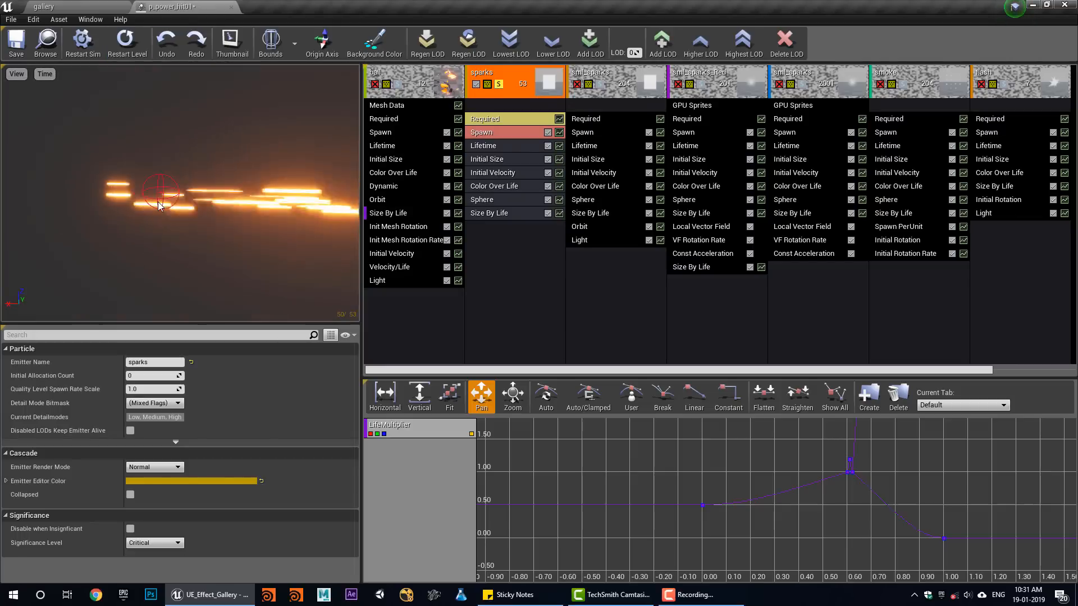
# Step: Examine the sparks emitter's Required, Initial Size, Sphere and Size By Life module settings
pyautogui.click(497, 120)
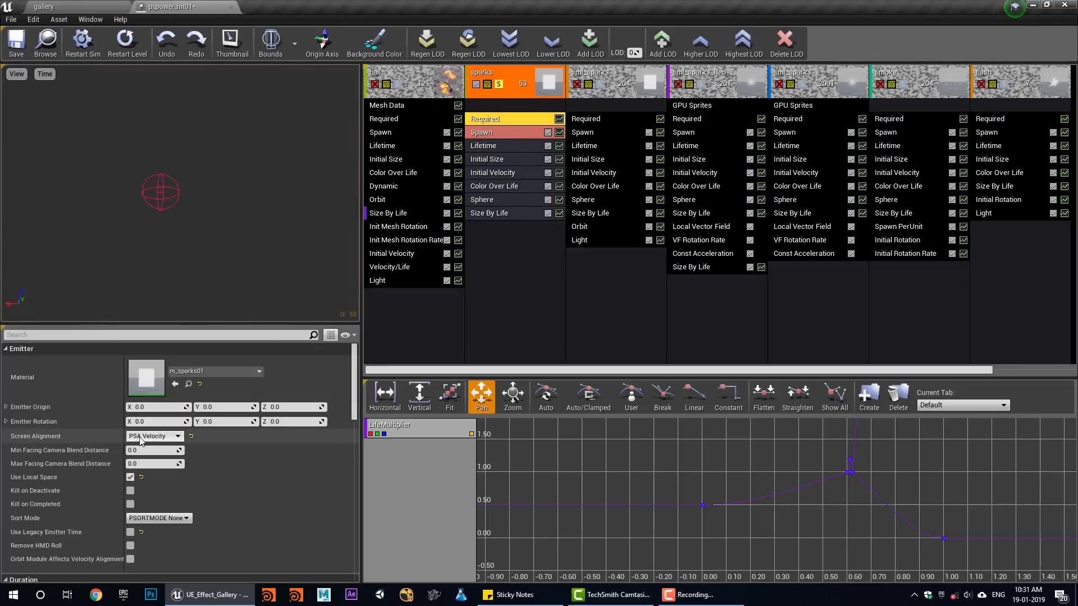
pyautogui.click(501, 159)
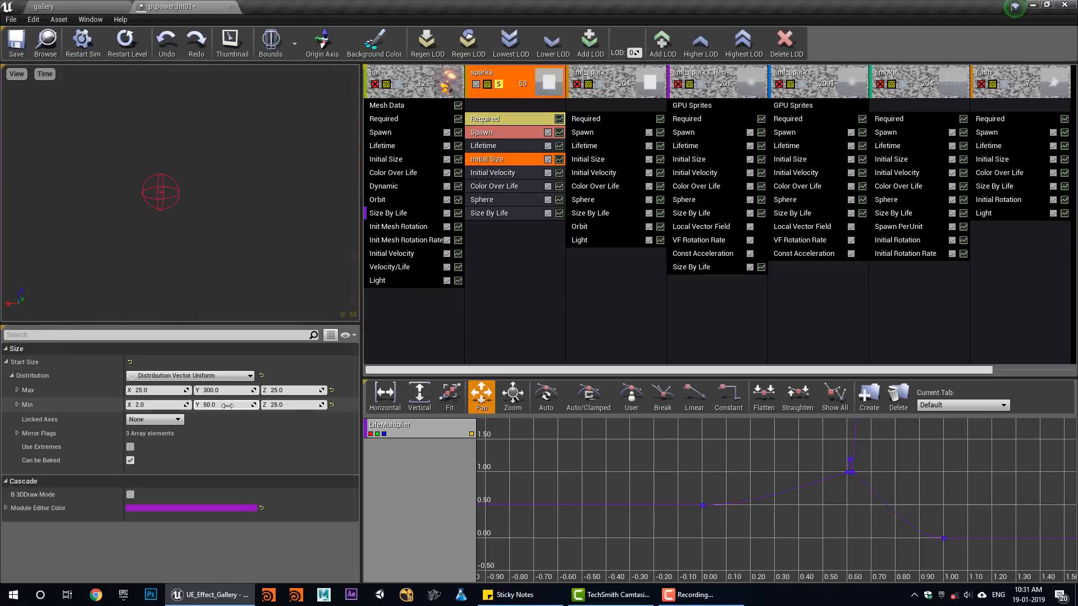
pyautogui.click(493, 200)
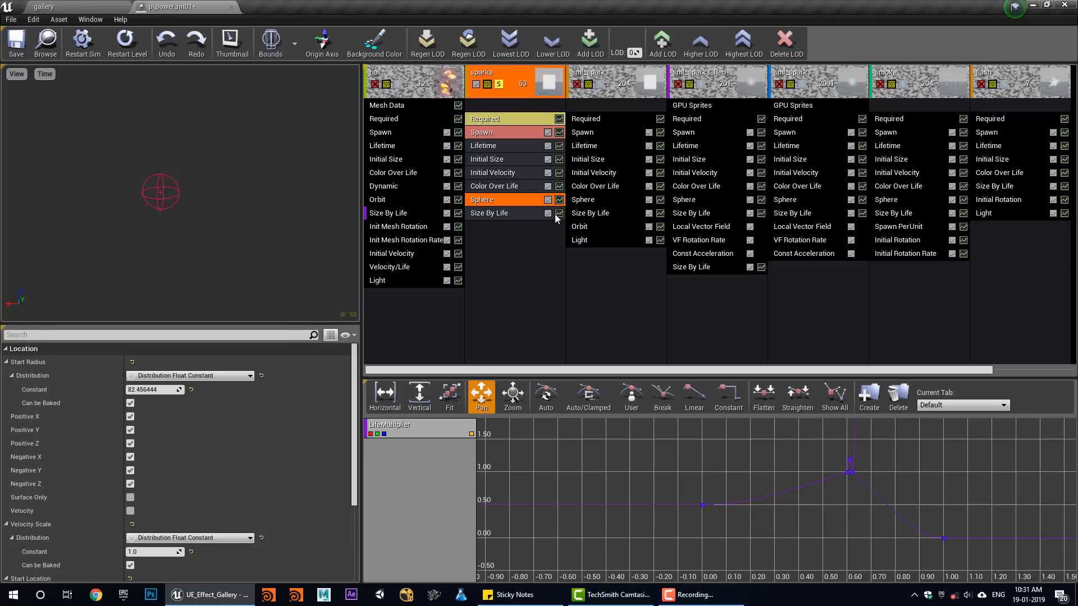
pyautogui.click(511, 214)
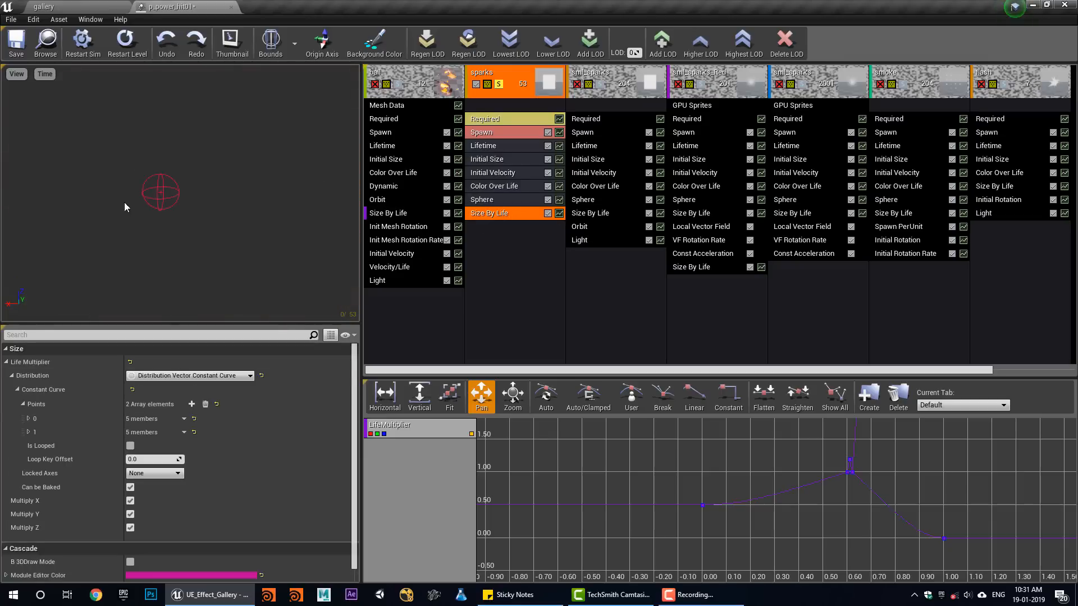
# Step: Open the sparks emitter's m_sparks01 material, inspect its Texture Sample node, and close the material
pyautogui.click(486, 118)
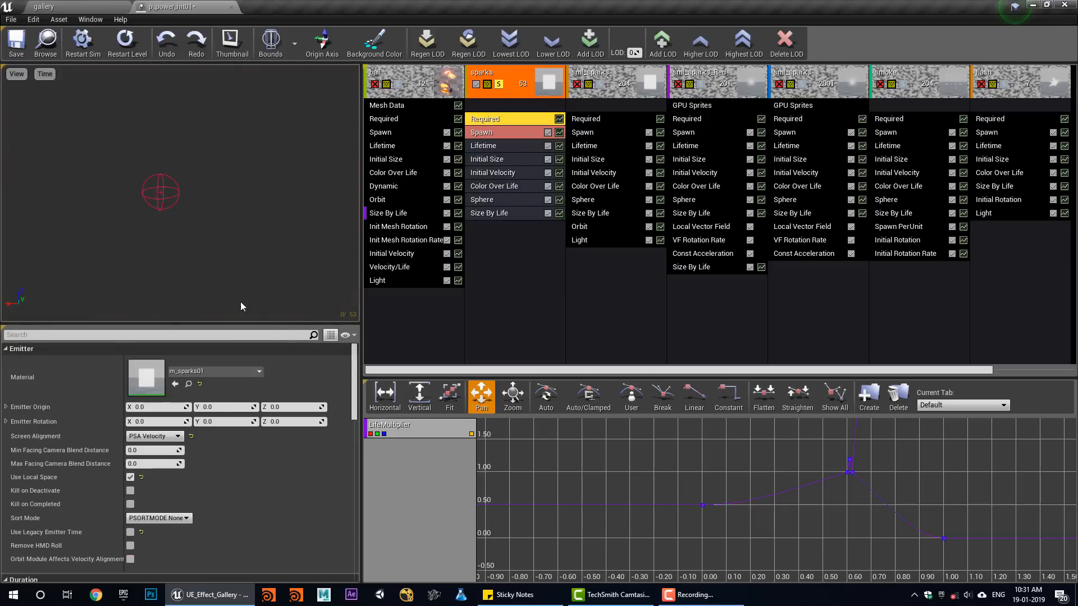
pyautogui.doubleClick(156, 392)
pyautogui.click(568, 298)
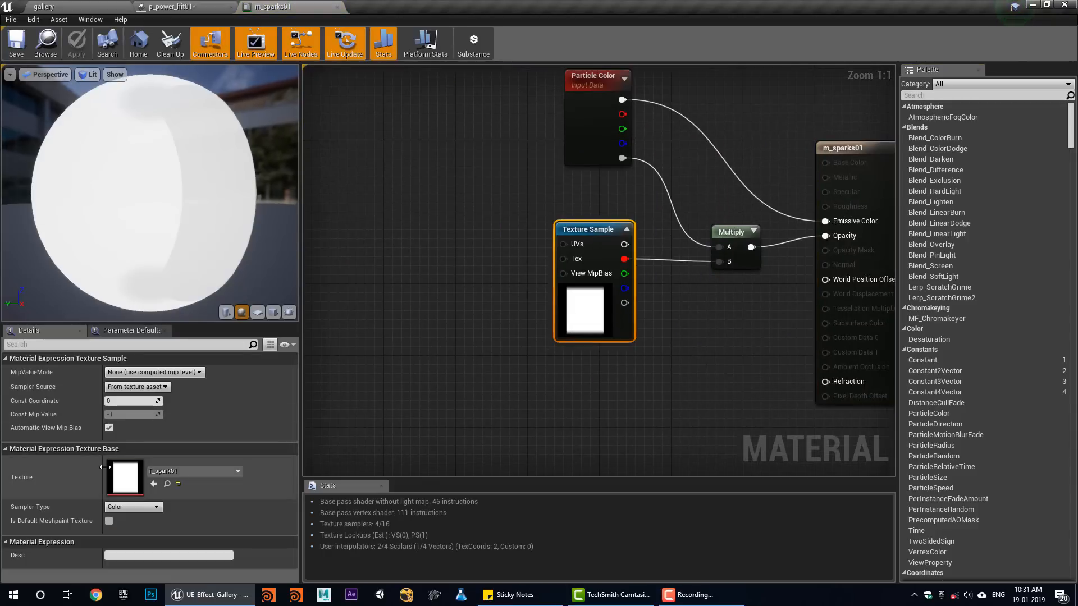
pyautogui.moveTo(597, 277); pyautogui.dragTo(459, 312, button='right')
pyautogui.middleClick(309, 5)
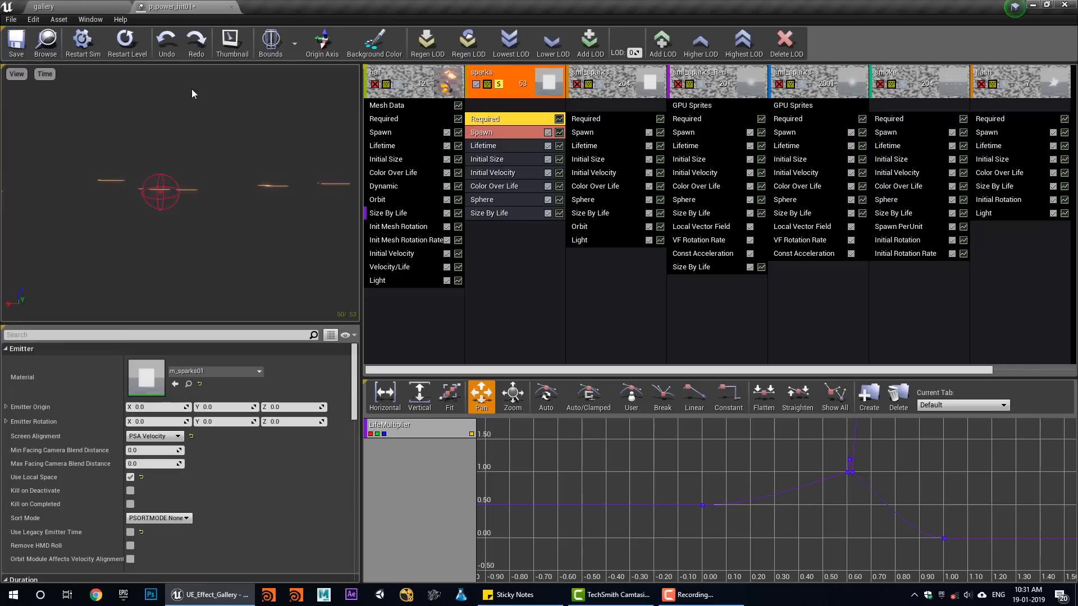
# Step: Solo the non-GPU sml_sparks emitter instead of sparks and examine its Light and Orbit modules
pyautogui.click(599, 85)
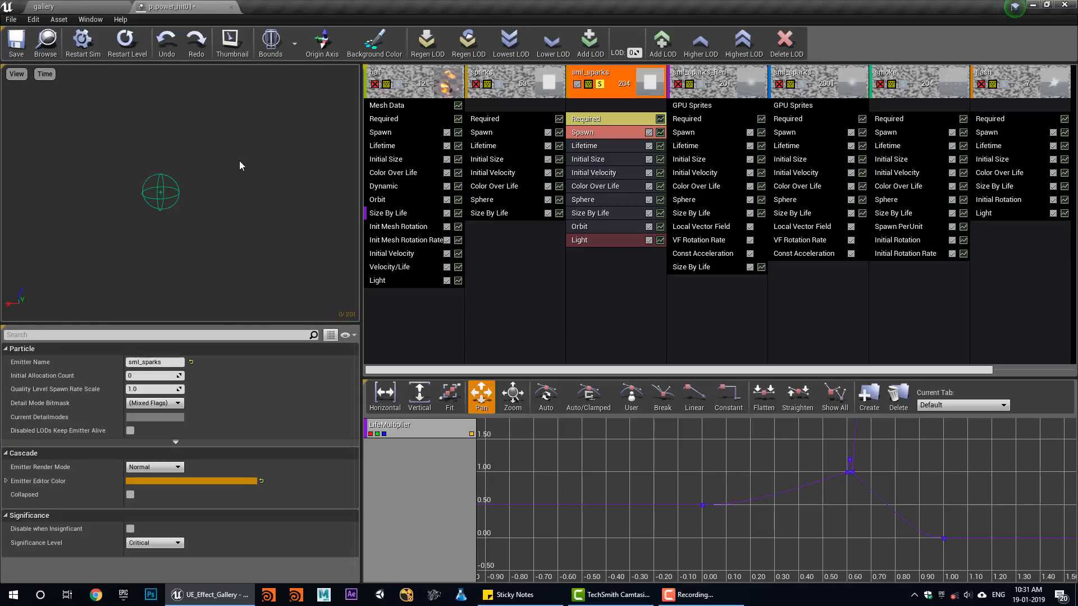
pyautogui.click(617, 242)
pyautogui.click(600, 227)
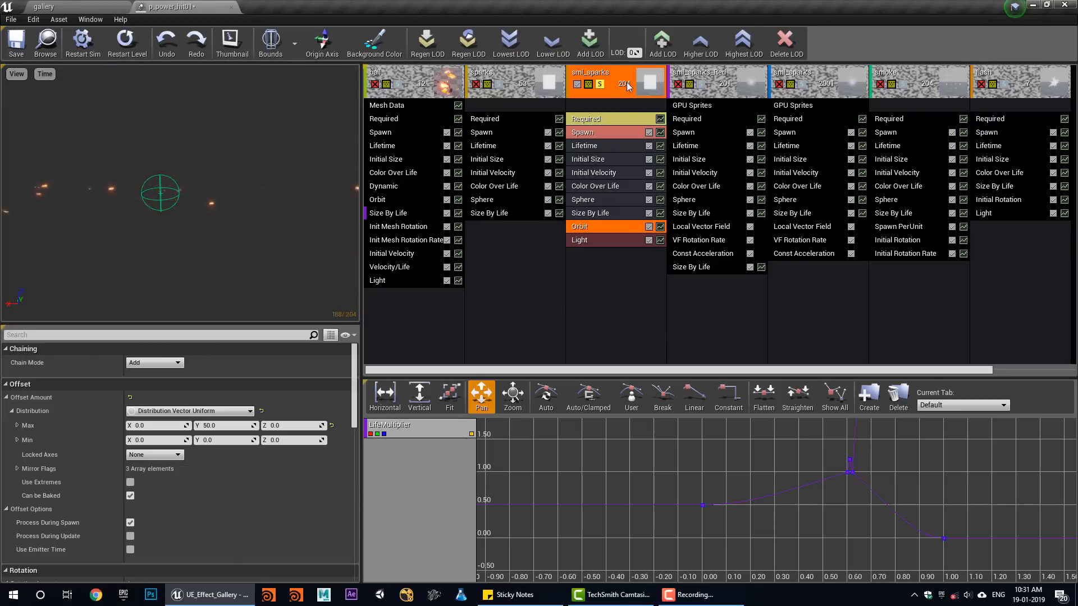
# Step: Switch the solo to the sml_sparks_Red emitter and show its Required settings
pyautogui.click(600, 84)
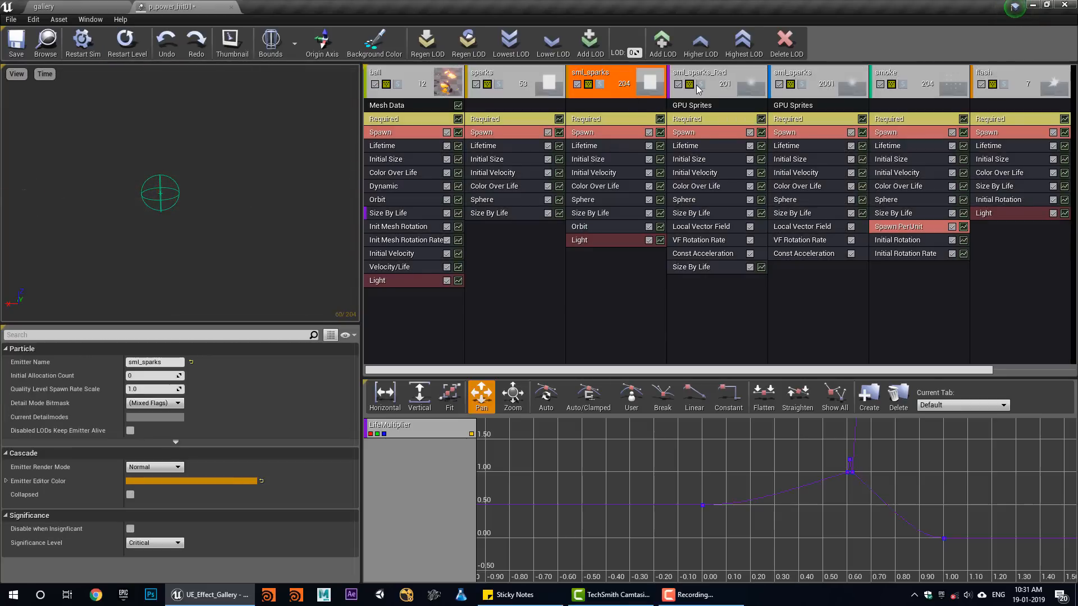
pyautogui.click(700, 85)
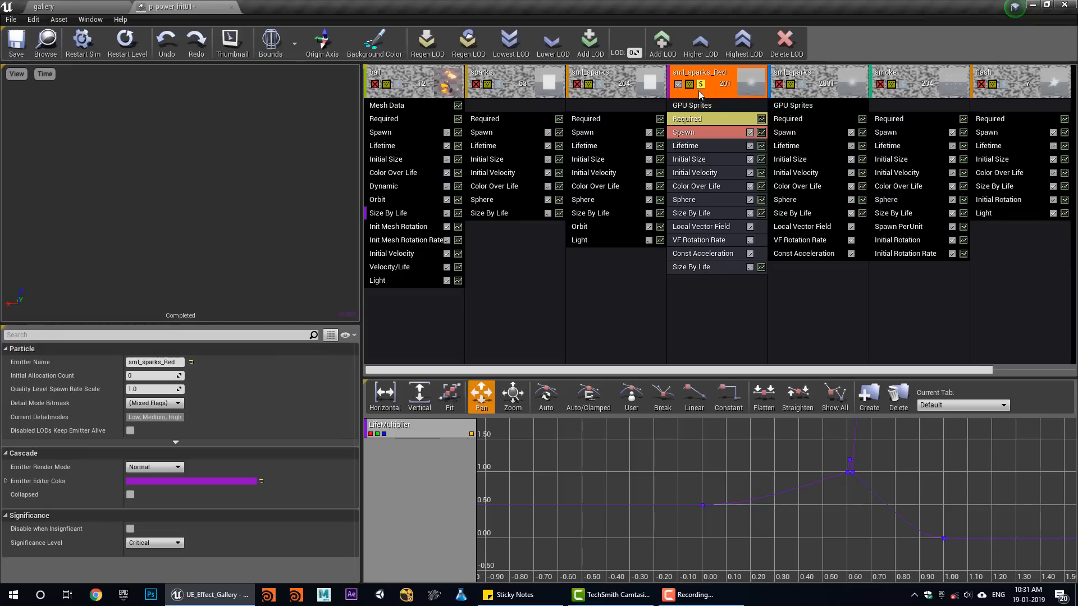
pyautogui.click(720, 119)
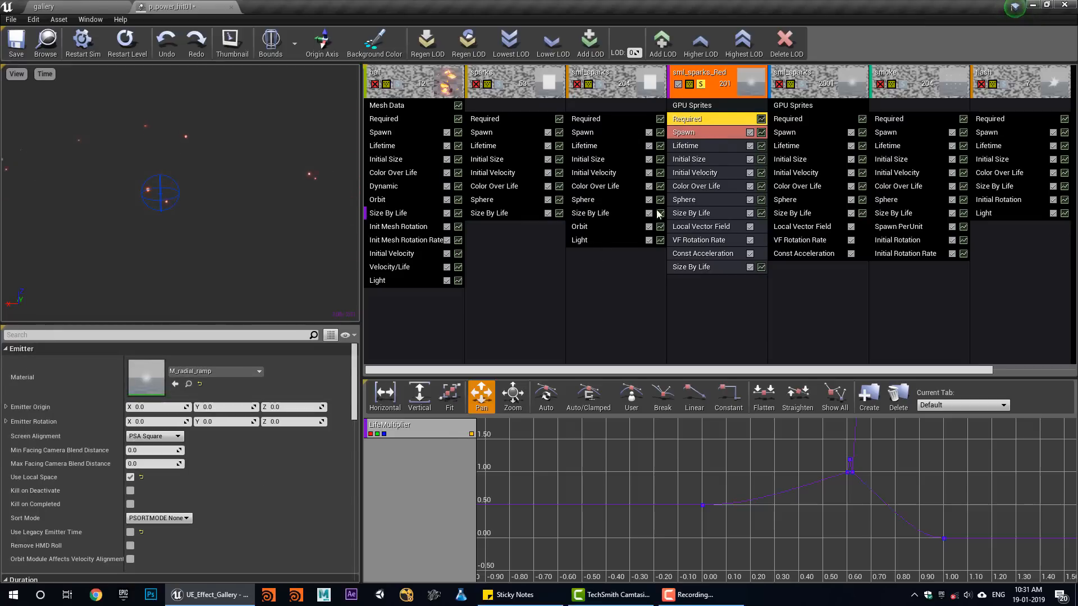
# Step: Open the M_radial_ramp material, inspect the Power node fed by RadialGradient, and close the material
pyautogui.doubleClick(154, 378)
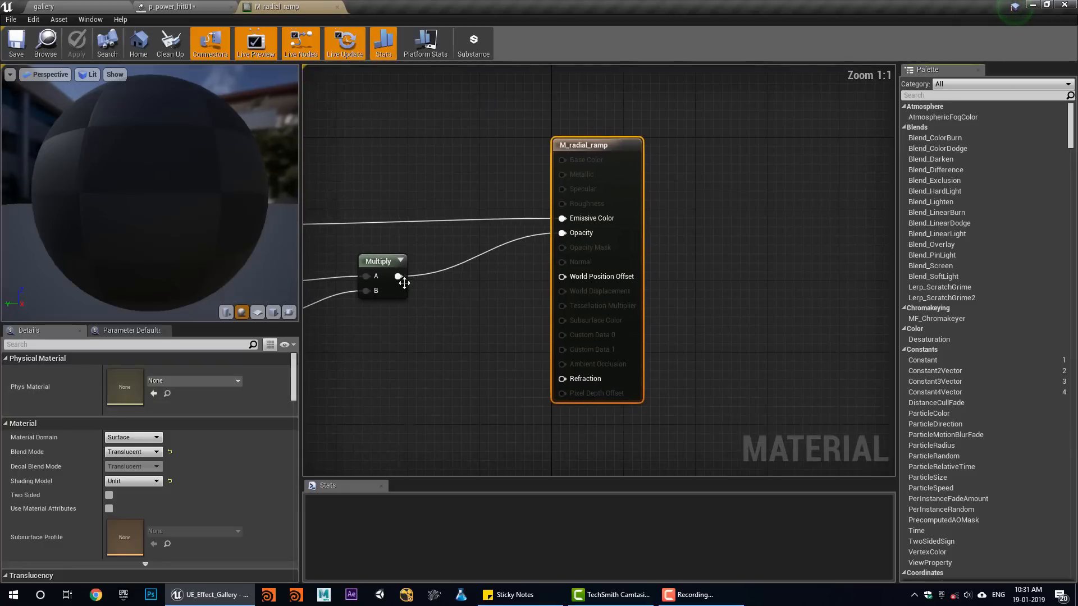
pyautogui.scroll(-1, 493, 280)
pyautogui.click(491, 303)
pyautogui.moveTo(489, 287); pyautogui.dragTo(505, 342)
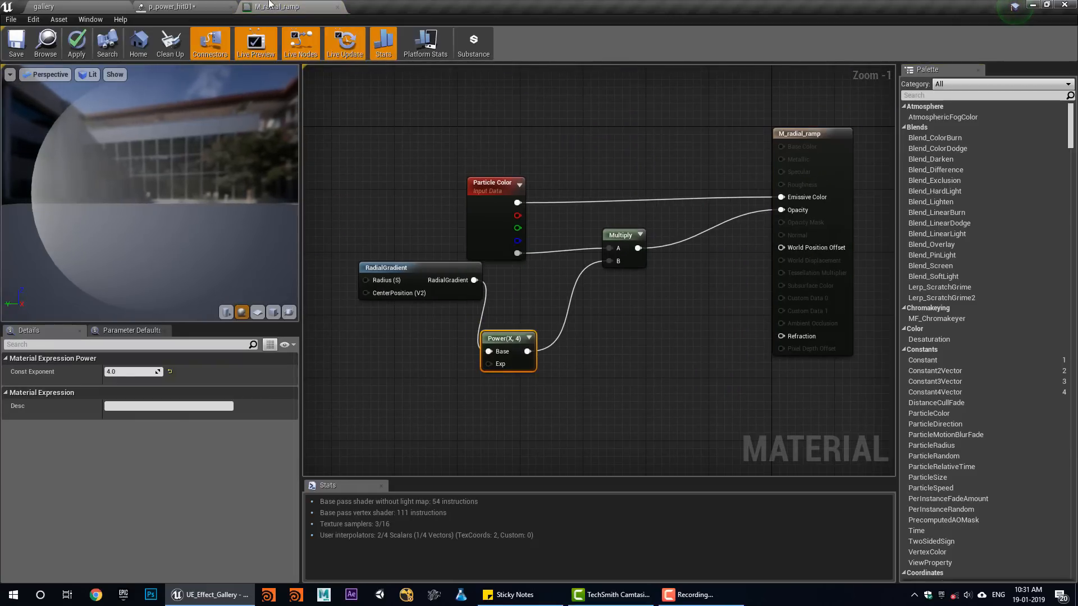
pyautogui.click(336, 7)
pyautogui.click(619, 333)
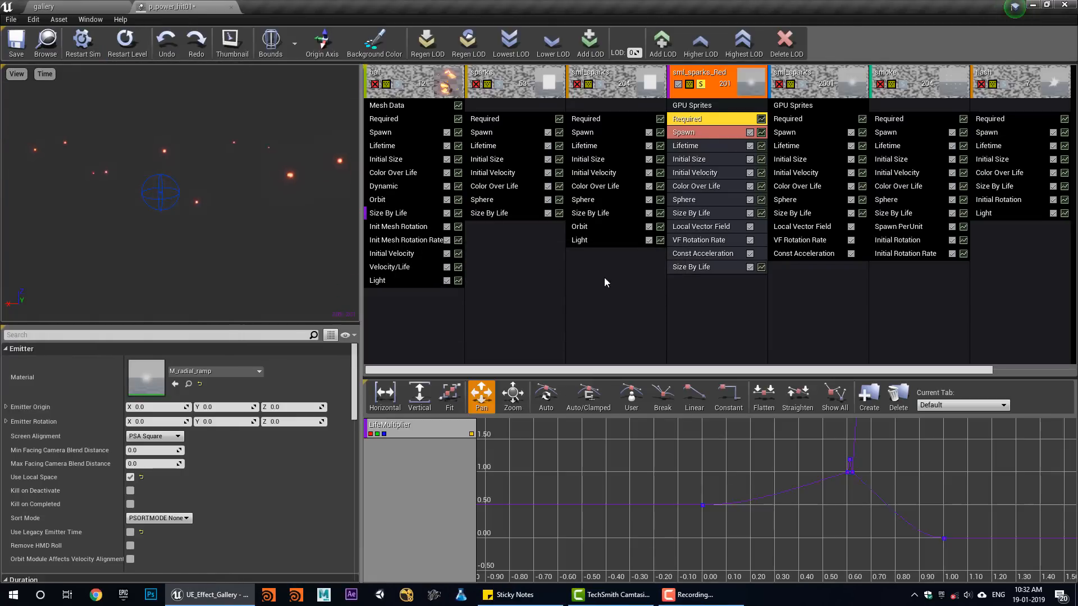
# Step: Examine sml_sparks_Red's Local Vector Field module, showing the vector field in the preview and hiding it again
pyautogui.click(702, 227)
pyautogui.moveTo(240, 242); pyautogui.dragTo(197, 136, button='right')
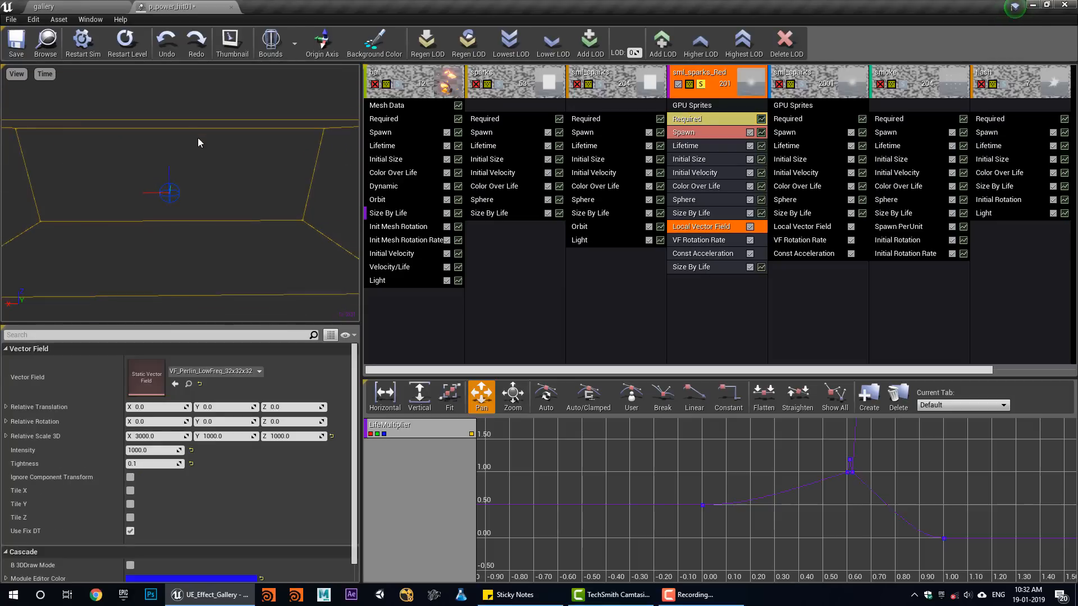
pyautogui.click(19, 74)
pyautogui.click(37, 153)
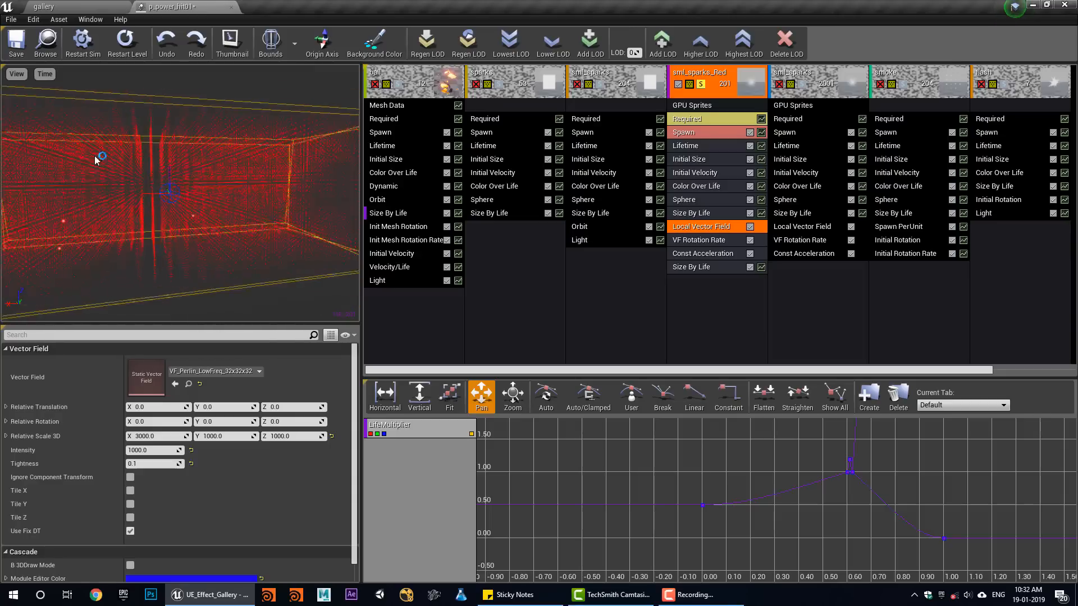
pyautogui.click(17, 75)
pyautogui.click(28, 153)
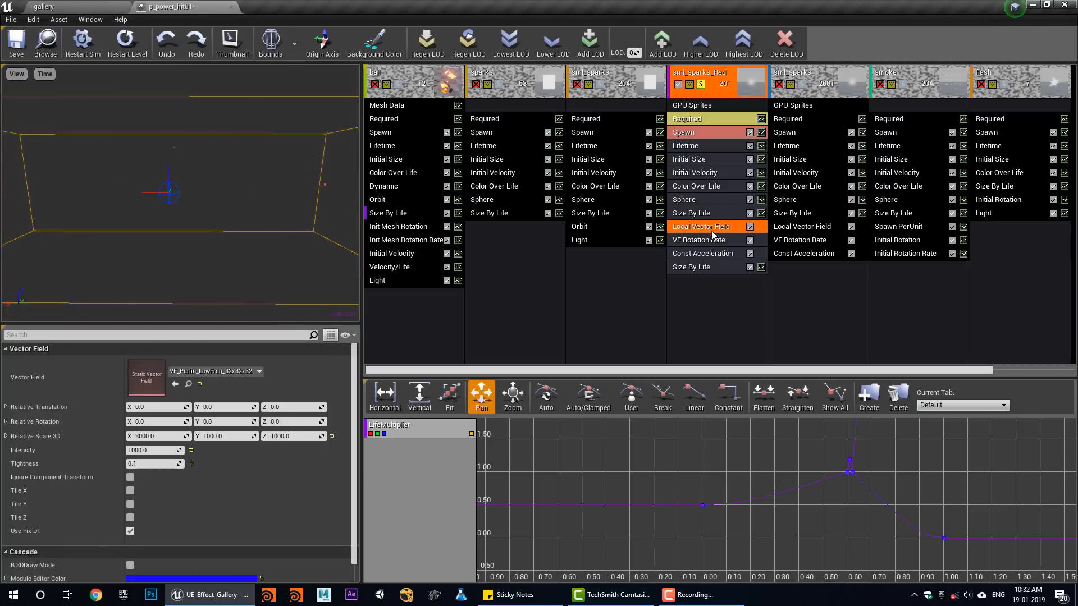
# Step: Review the Color Over Life and Const Acceleration modules of sml_sparks_Red, and stop soloing that emitter
pyautogui.click(701, 186)
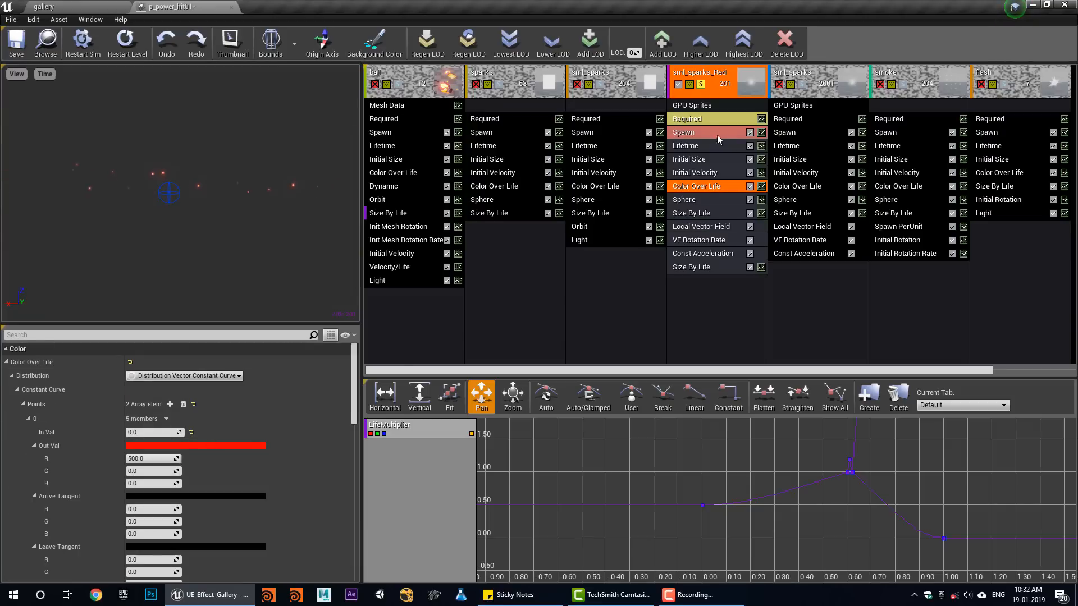
pyautogui.click(713, 254)
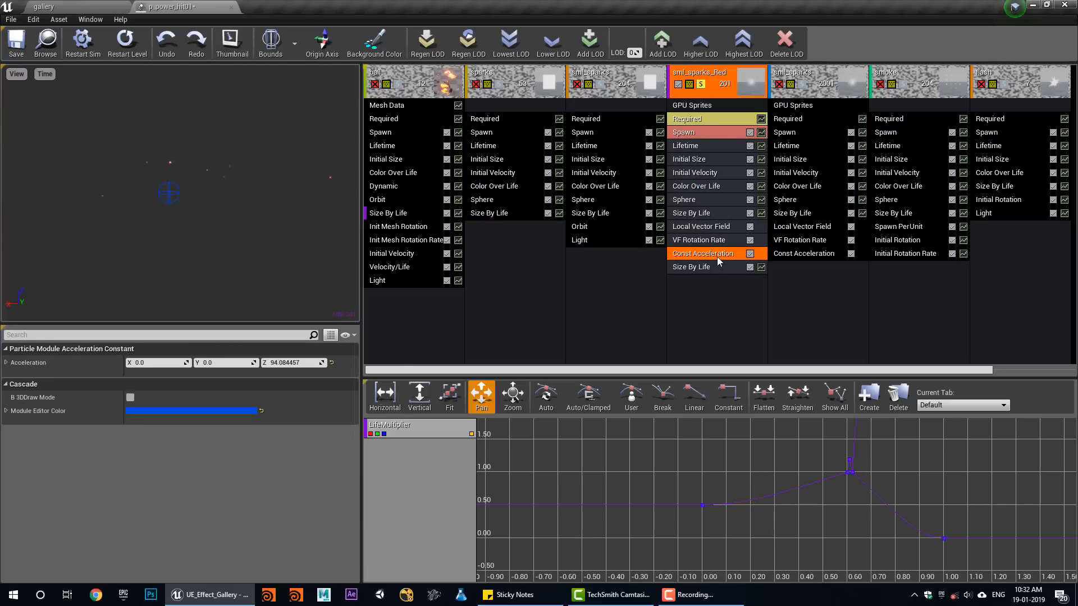
pyautogui.click(701, 85)
# Step: Preview the blue GPU sml_sparks emitter in solo, and switch the solo to the smoke emitter
pyautogui.click(802, 85)
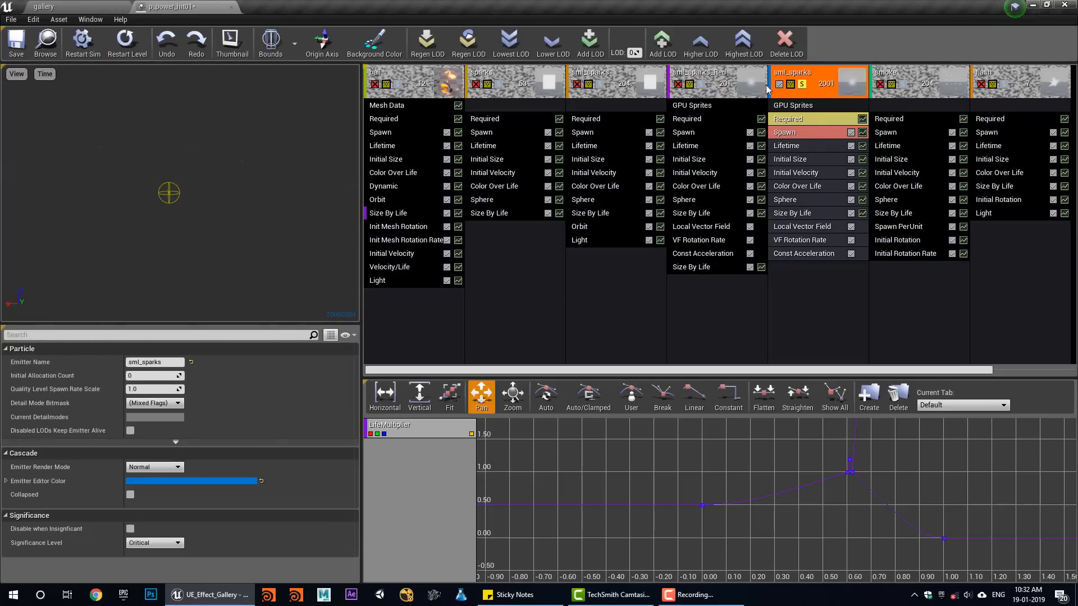
pyautogui.click(802, 85)
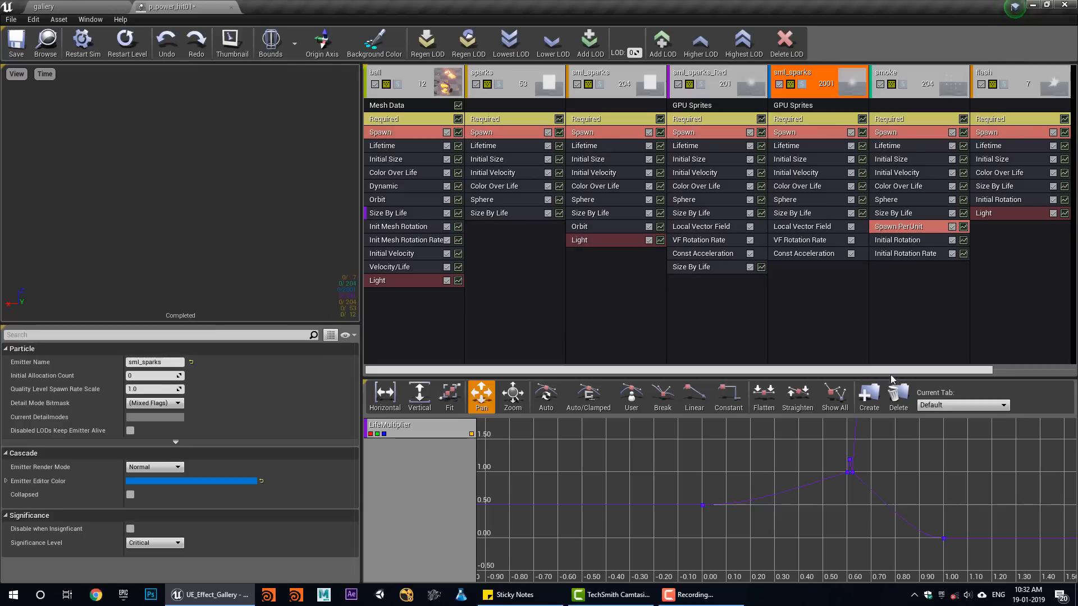
pyautogui.hscroll(3, 879, 235)
pyautogui.click(807, 84)
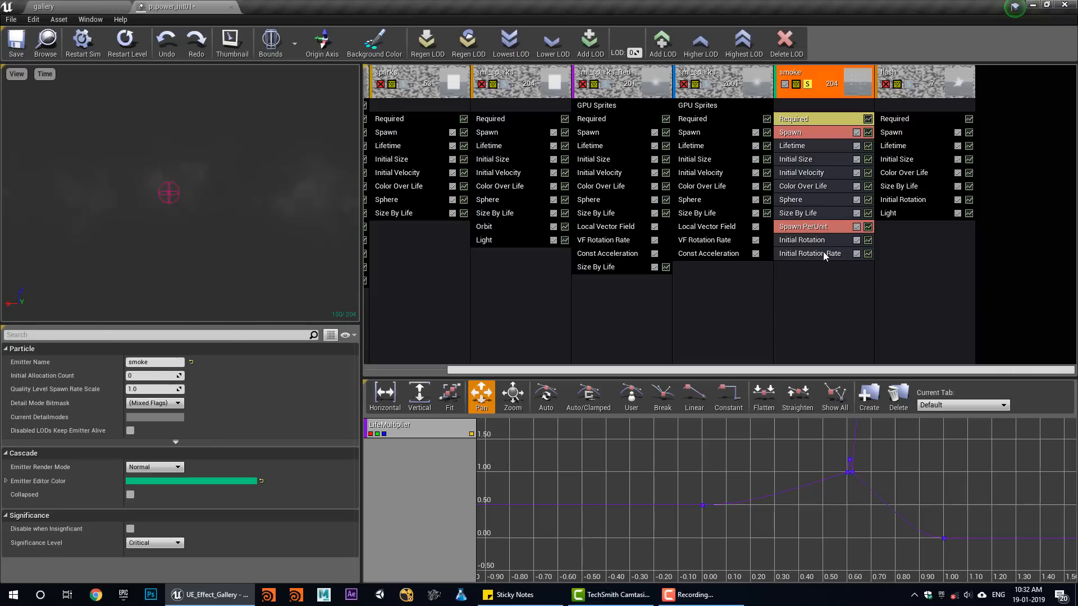
# Step: Examine the smoke emitter's Initial Velocity, Initial Rotation, Initial Rotation Rate and Size By Life modules
pyautogui.click(813, 174)
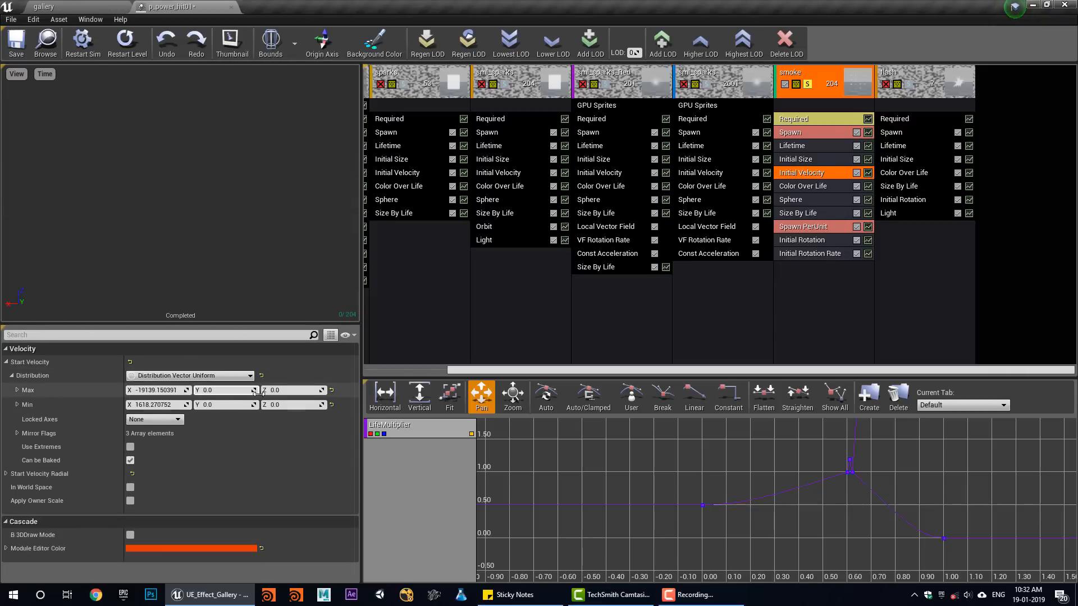
pyautogui.click(814, 240)
pyautogui.click(816, 255)
pyautogui.click(810, 214)
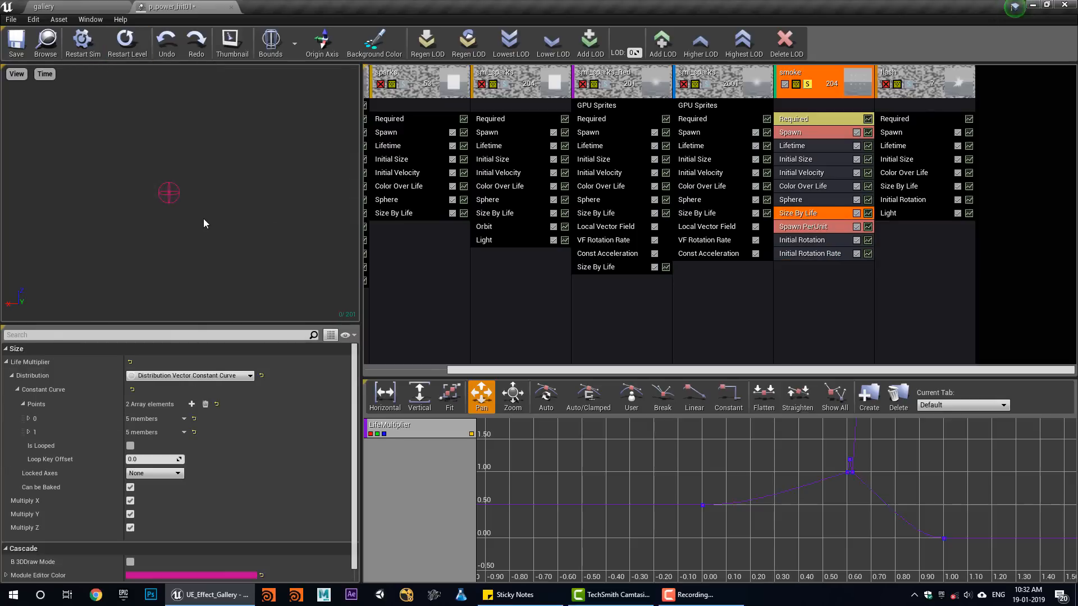
# Step: Open the smoke emitter's m_smoke01 material and select the Texture Sample feeding the Power node
pyautogui.click(793, 119)
pyautogui.doubleClick(150, 374)
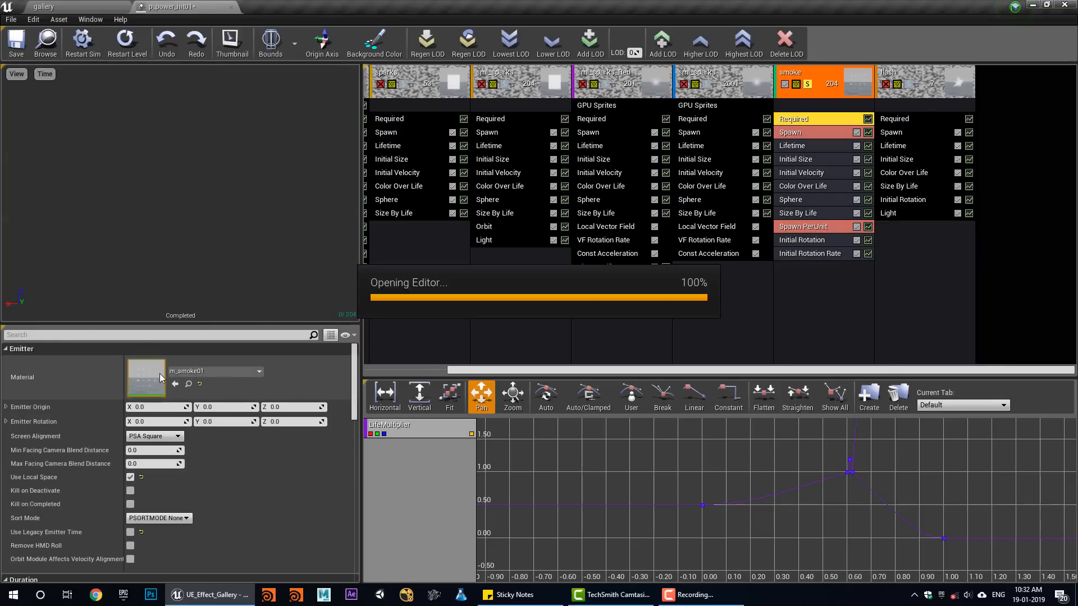
pyautogui.moveTo(538, 293); pyautogui.dragTo(479, 320, button='right')
pyautogui.click(476, 344)
pyautogui.click(479, 419)
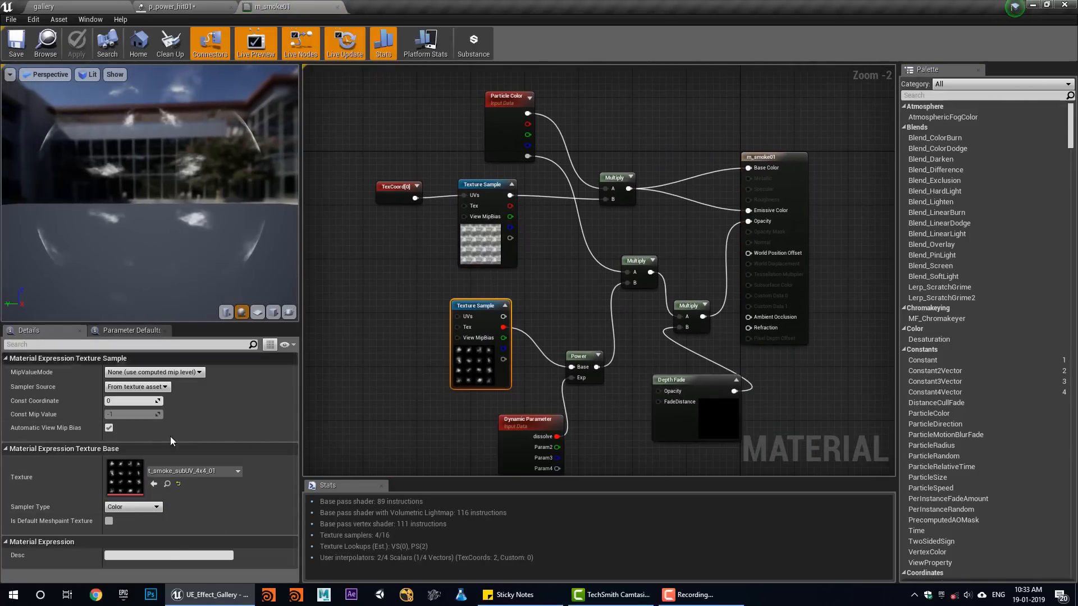
# Step: View the t_smoke_subUV_4x4_01 texture, and close both the texture and the m_smoke01 material
pyautogui.doubleClick(123, 480)
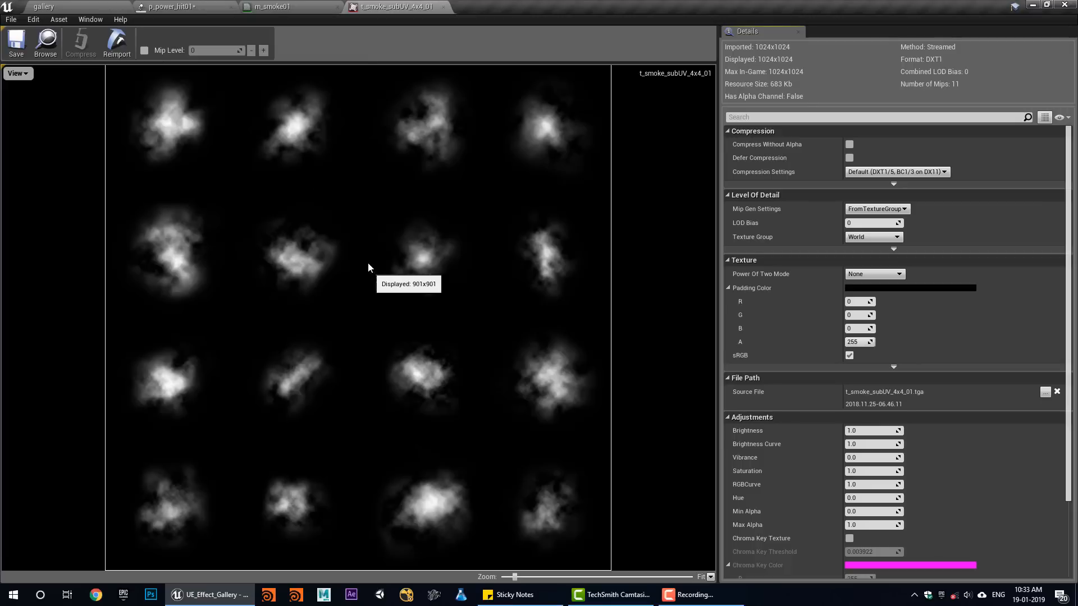
pyautogui.middleClick(392, 8)
pyautogui.middleClick(277, 8)
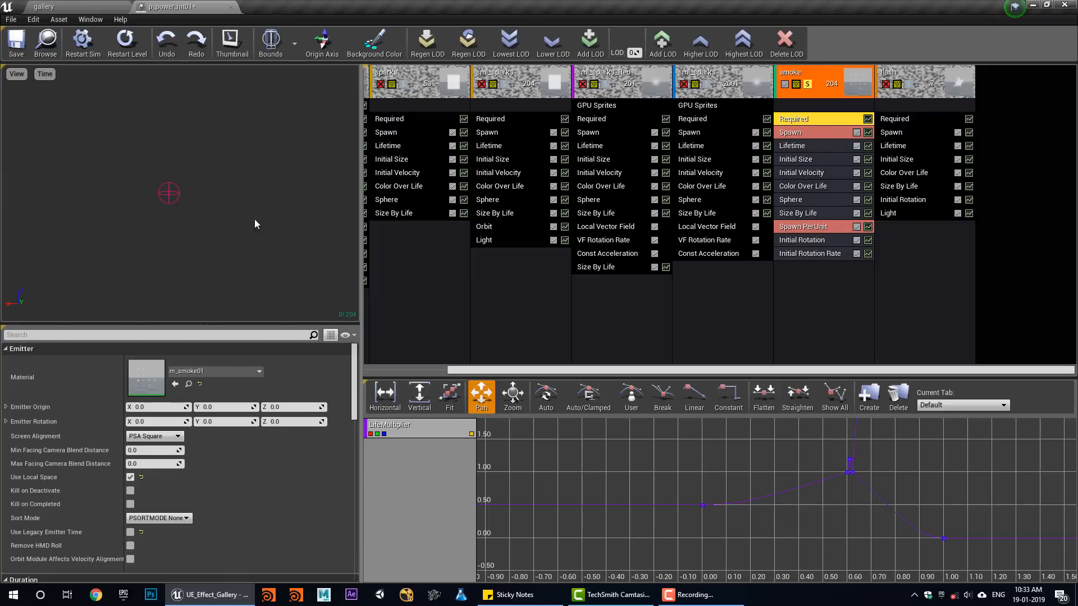
# Step: Solo the flash emitter instead of smoke and restart the effect in the level
pyautogui.click(807, 85)
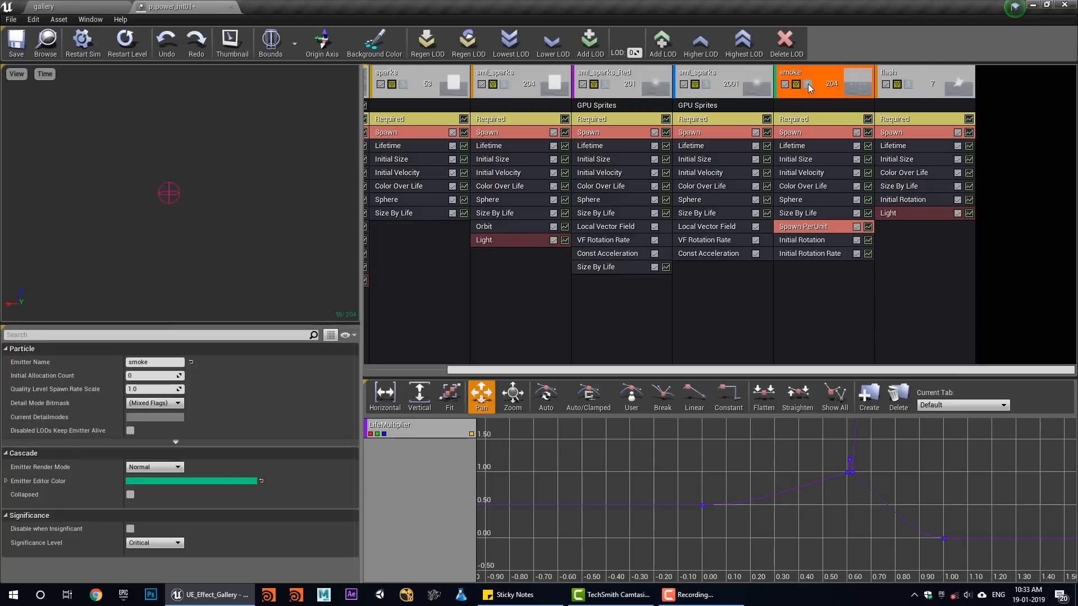
pyautogui.click(908, 85)
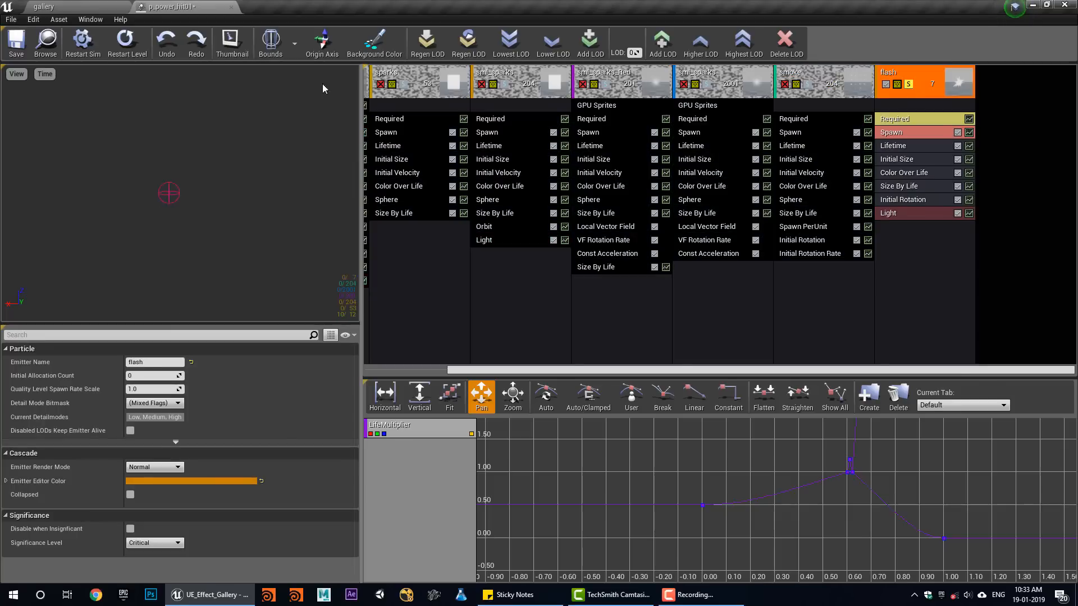
pyautogui.click(123, 50)
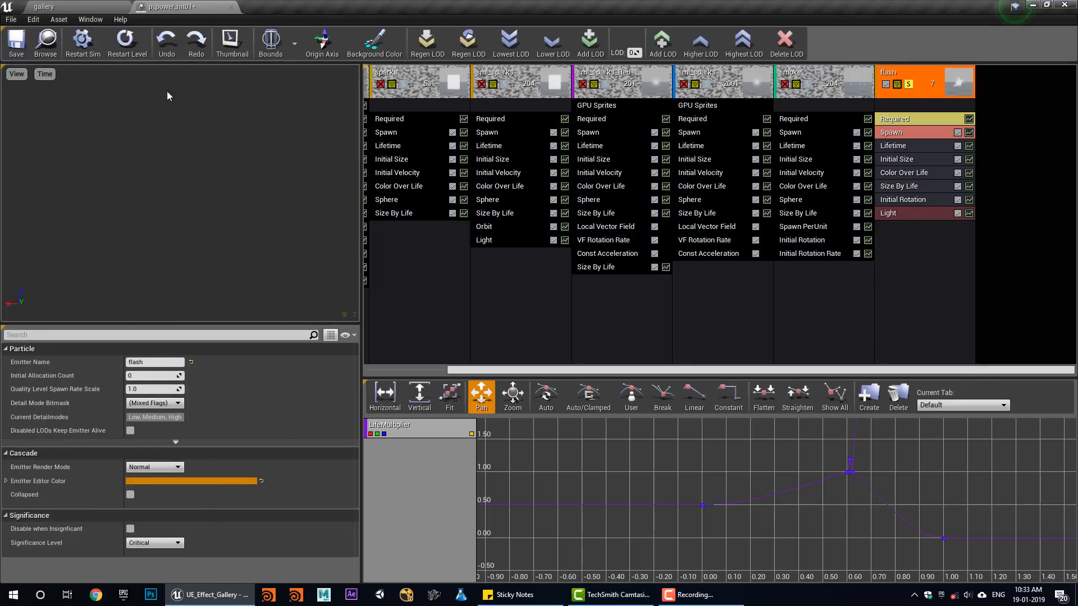
# Step: Open the flash emitter's m_flash02 material, inspect its T_flash03 texture, and return to the particle system
pyautogui.click(901, 122)
pyautogui.doubleClick(147, 379)
pyautogui.moveTo(533, 253); pyautogui.dragTo(650, 210, button='right')
pyautogui.click(538, 195)
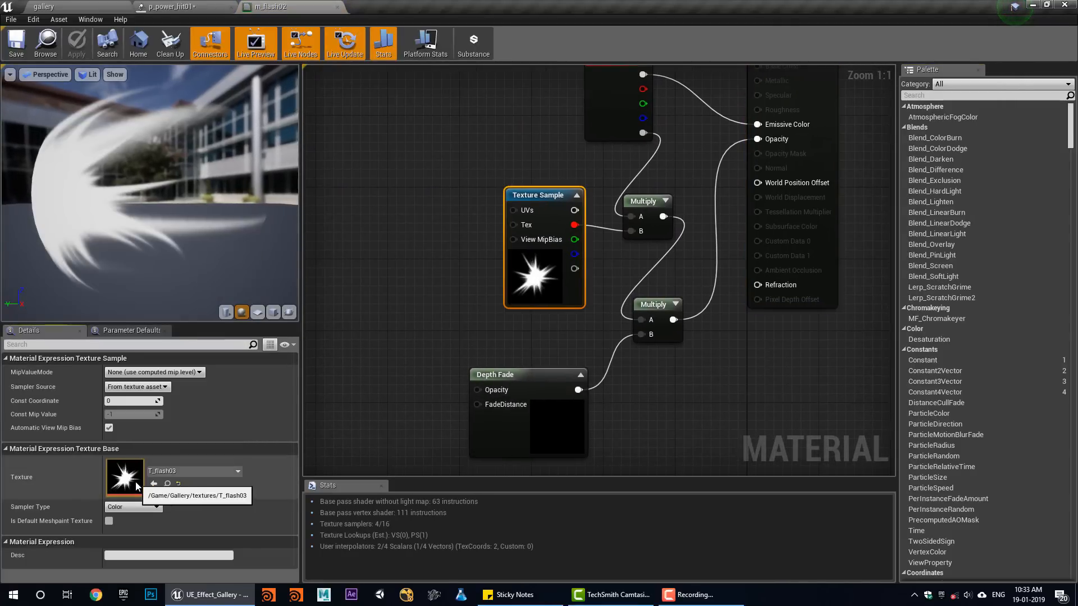
pyautogui.doubleClick(124, 477)
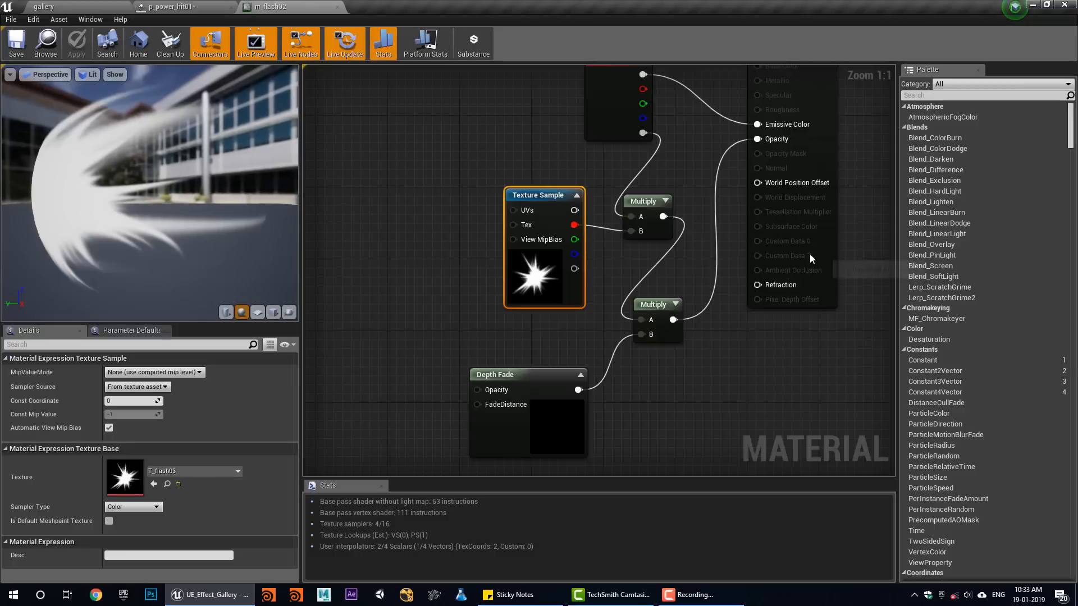
pyautogui.moveTo(544, 191); pyautogui.dragTo(438, 183)
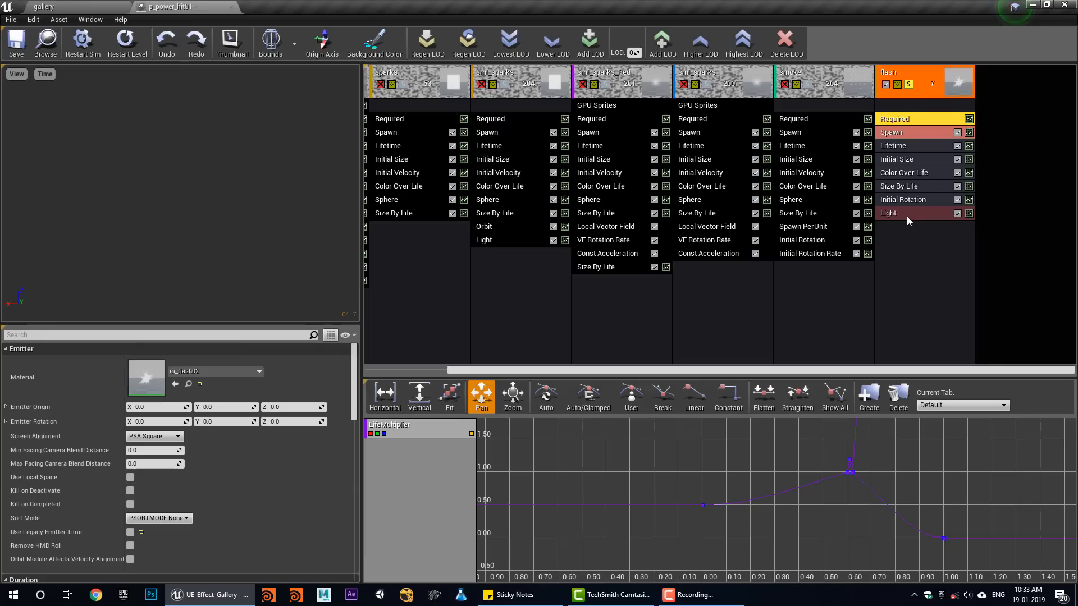
# Step: Inspect the flash emitter's Light module, and turn off the flash emitter's solo
pyautogui.click(907, 217)
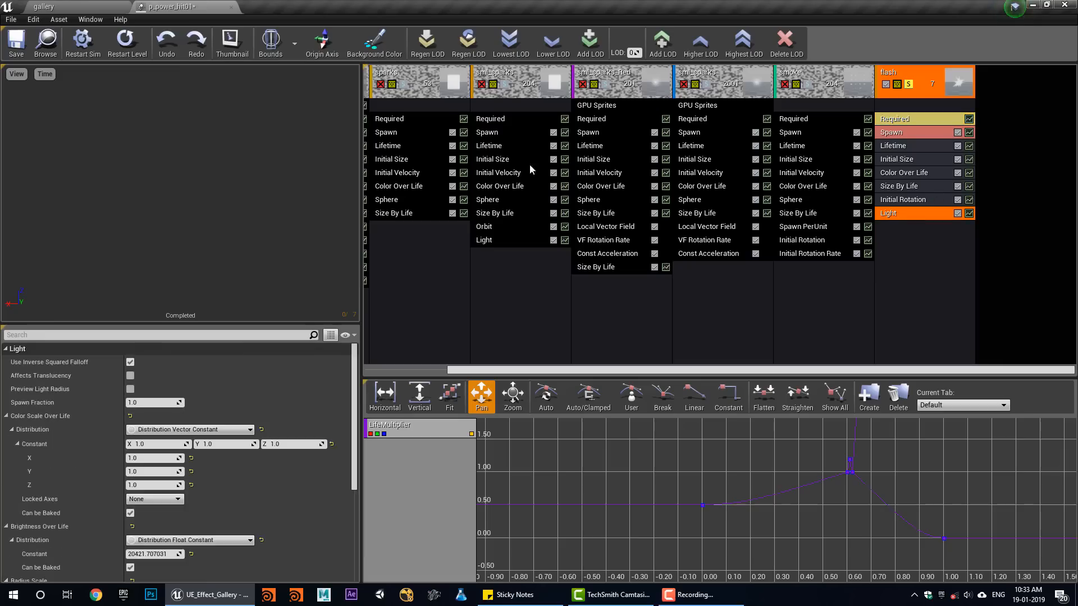
pyautogui.click(908, 87)
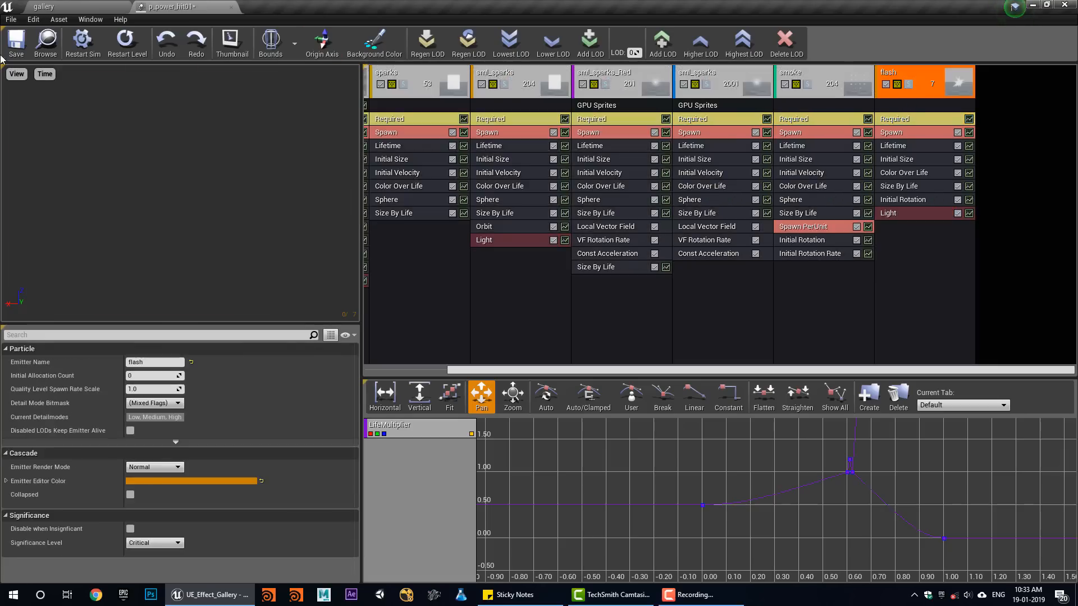
# Step: Undock the p_power_hit01 editor into a wide window below the level viewport, with the emitter headers from ball to flash in view
pyautogui.moveTo(168, 7); pyautogui.dragTo(42, 332)
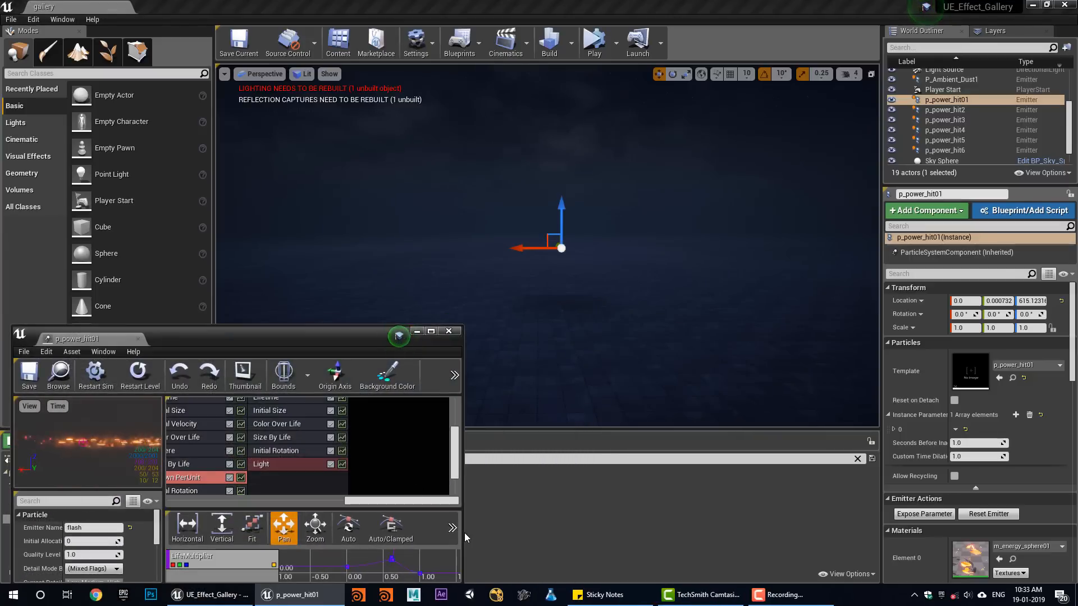
pyautogui.moveTo(461, 537); pyautogui.dragTo(1067, 537)
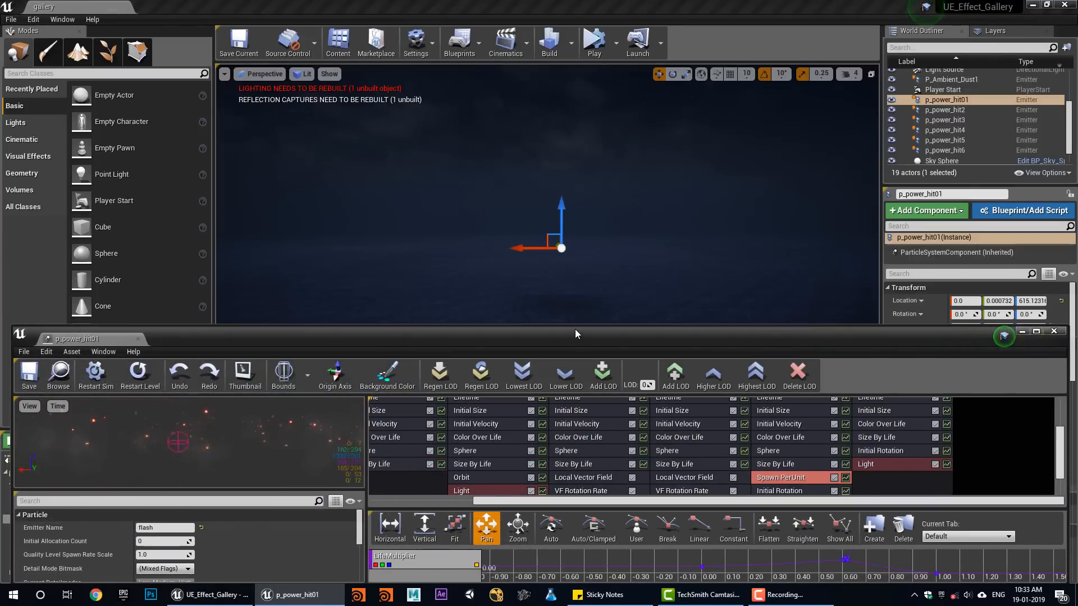
pyautogui.moveTo(575, 329); pyautogui.dragTo(576, 415)
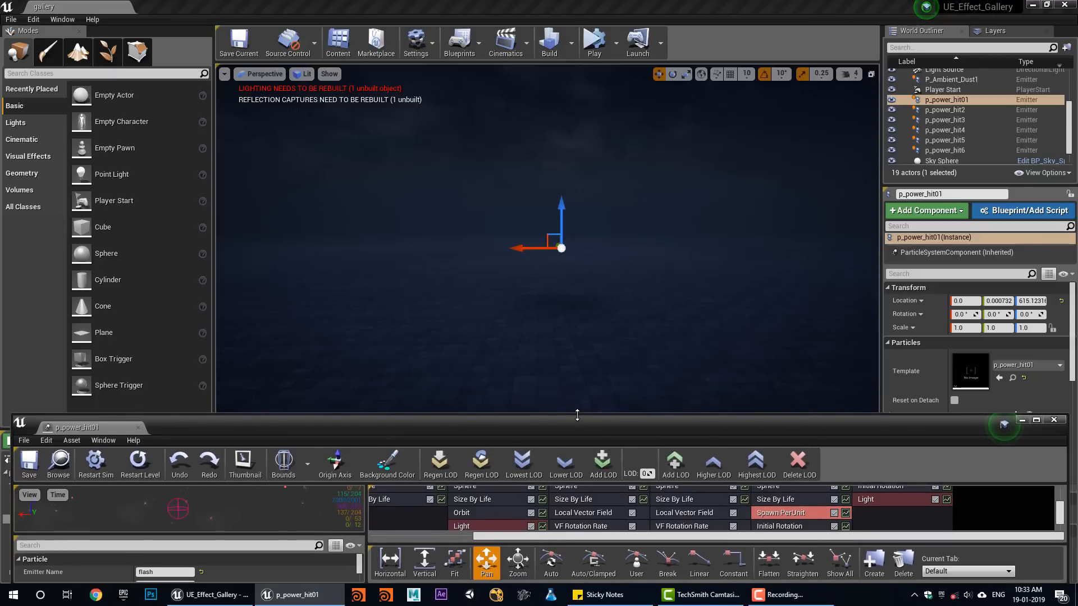
pyautogui.moveTo(866, 540); pyautogui.dragTo(542, 561)
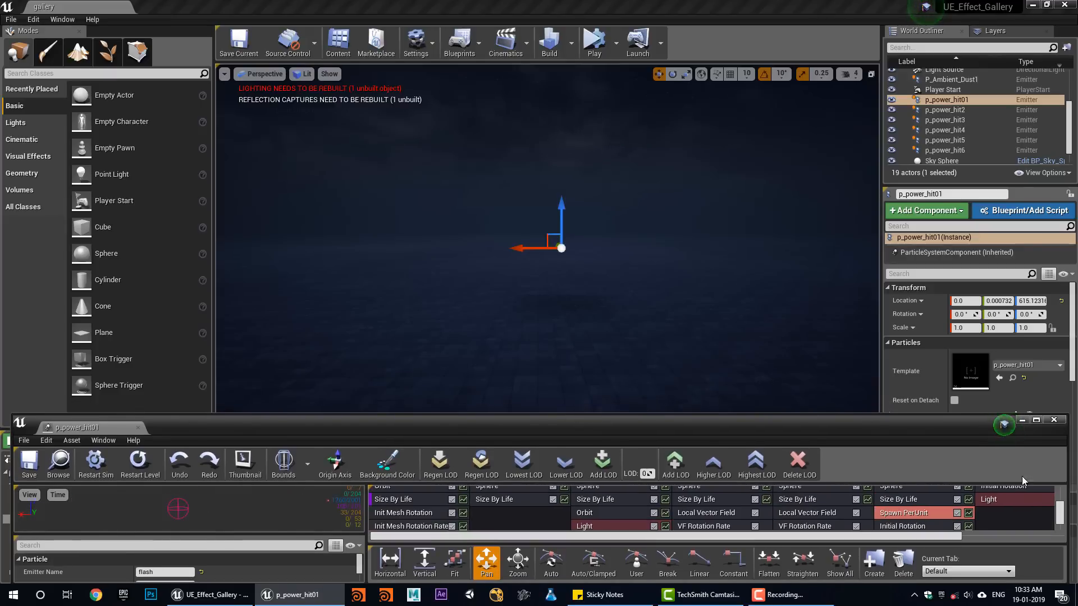
pyautogui.moveTo(1062, 509); pyautogui.dragTo(1060, 493)
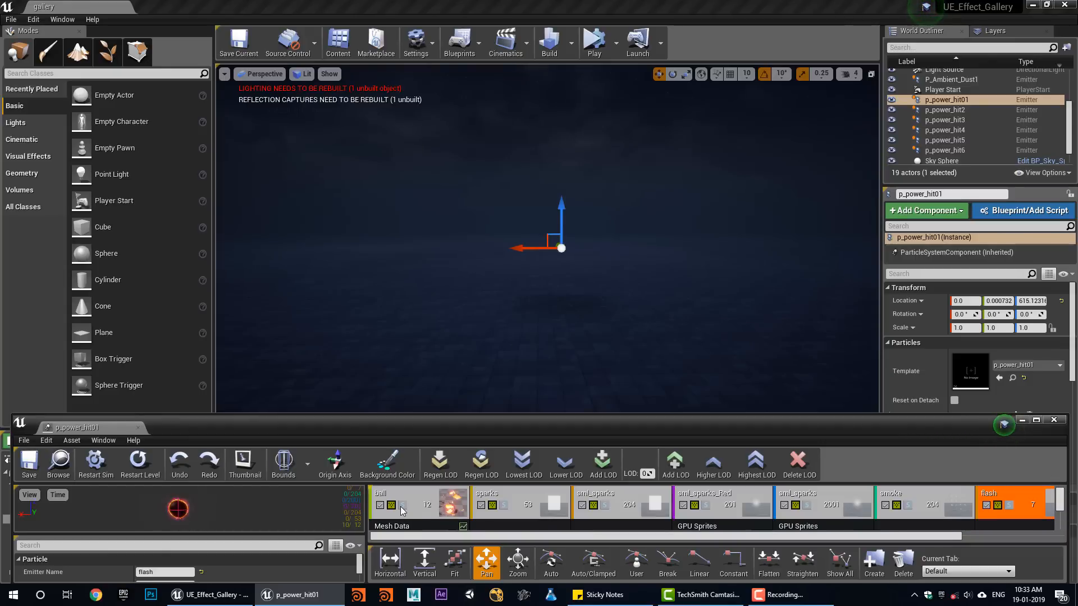
# Step: Solo the ball emitter and restart it in the level, with the Sky Sphere selected instead of p_power_hit01
pyautogui.click(402, 507)
pyautogui.click(135, 470)
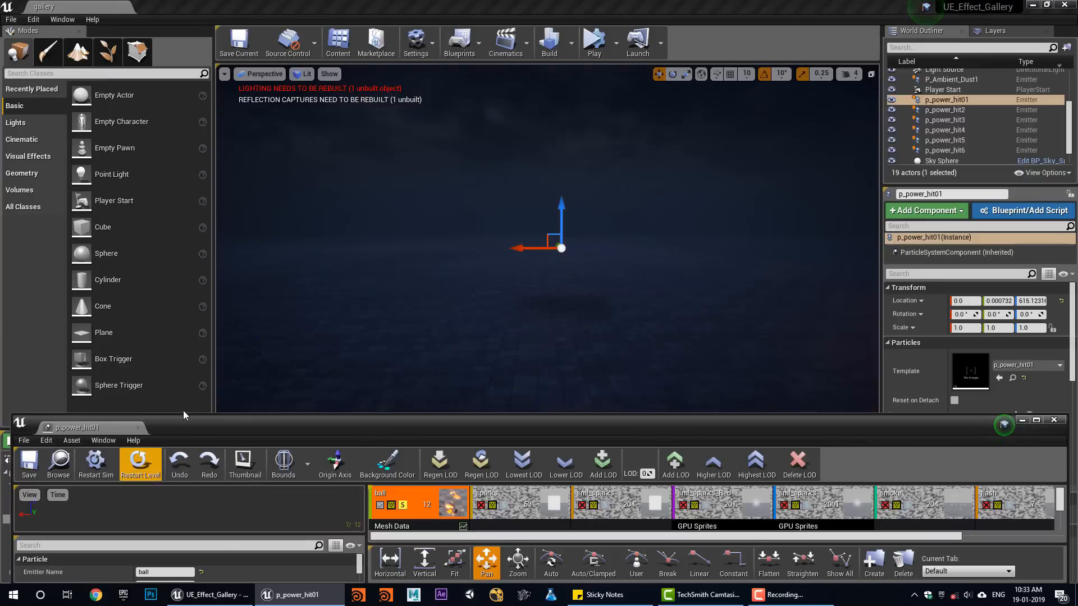
pyautogui.click(351, 179)
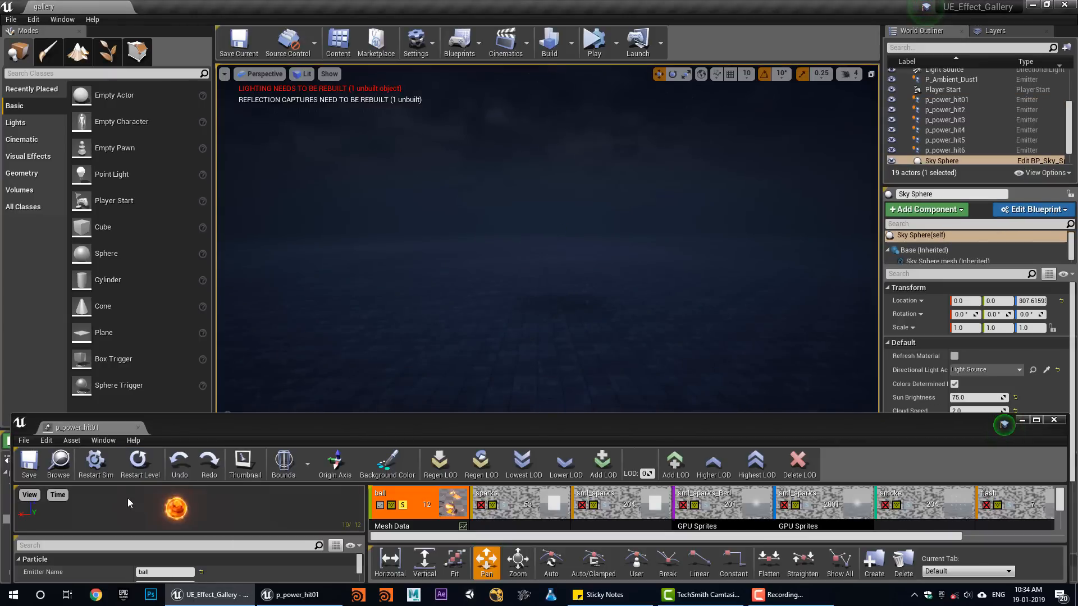
pyautogui.click(135, 475)
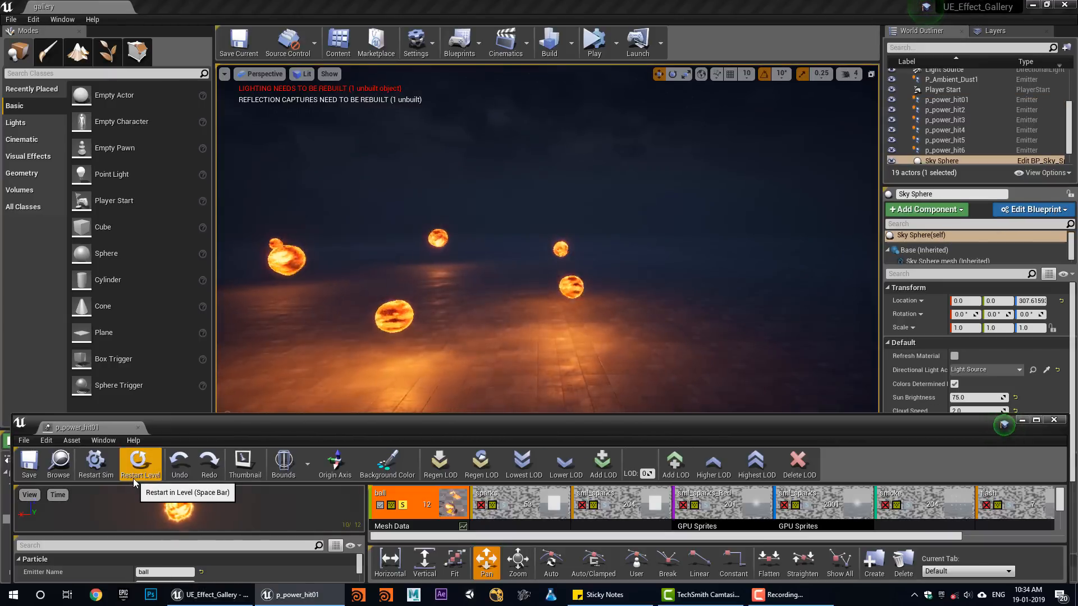
# Step: Solo the sparks emitter instead of ball and restart the effect in the level to view it
pyautogui.click(403, 505)
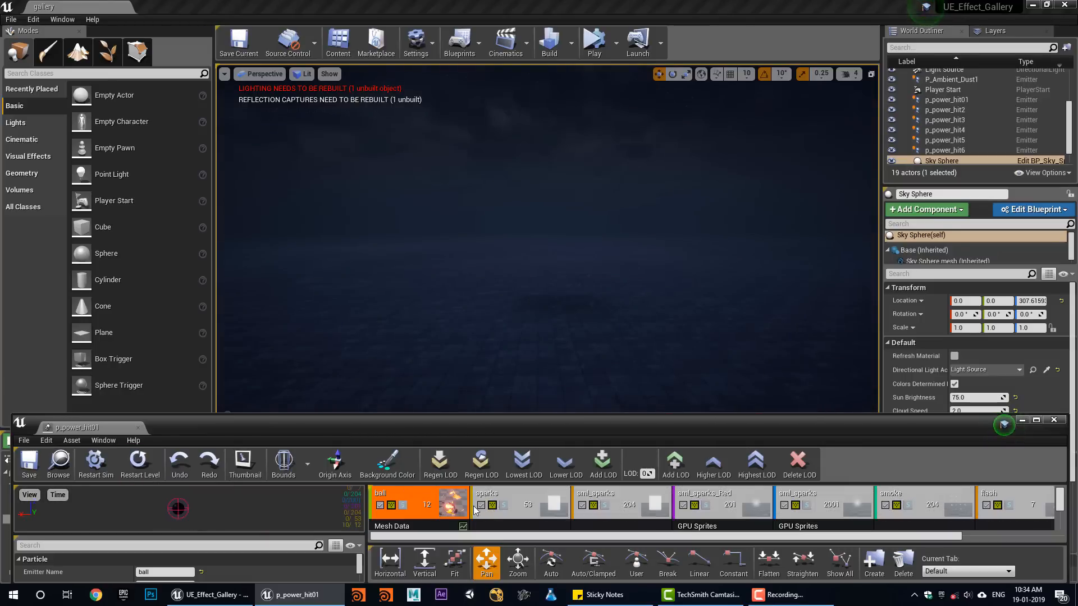
pyautogui.click(504, 505)
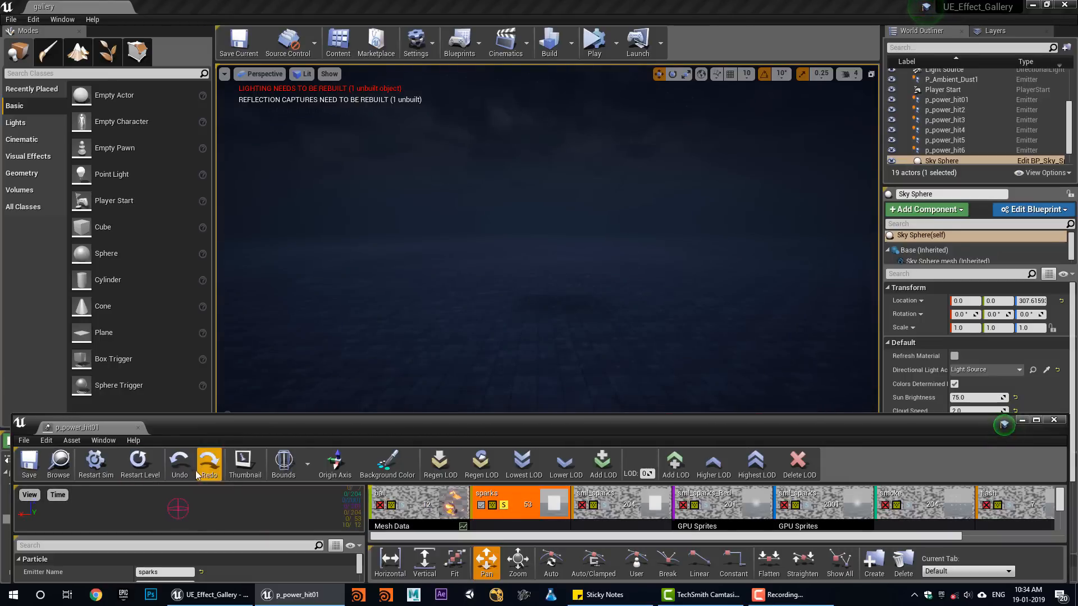
pyautogui.click(133, 476)
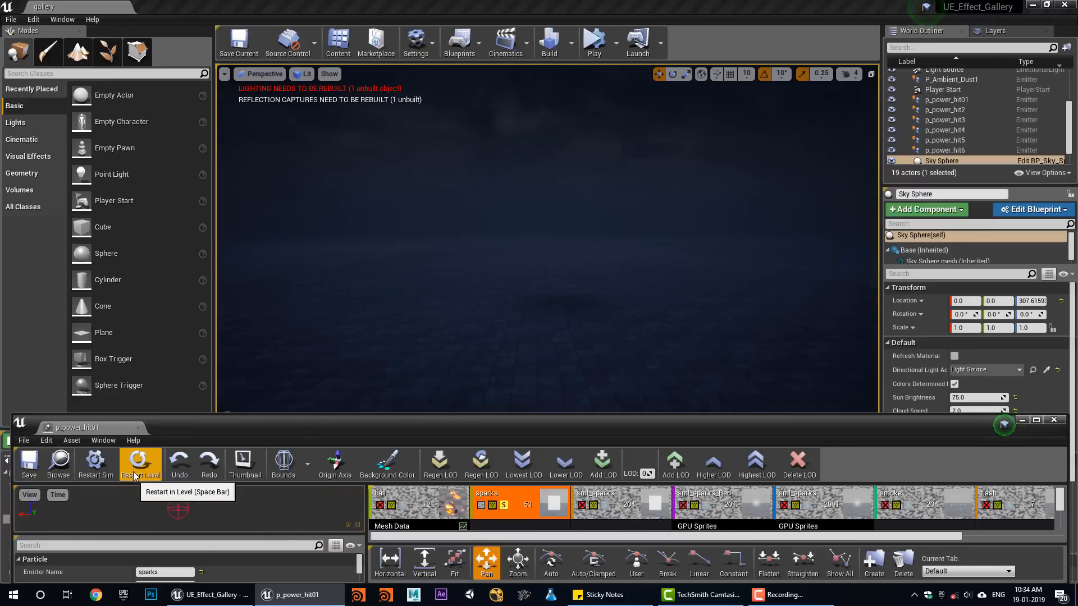
pyautogui.click(160, 476)
# Step: Switch the solo from sparks to the first sml_sparks emitter and restart the effect in the level
pyautogui.click(504, 505)
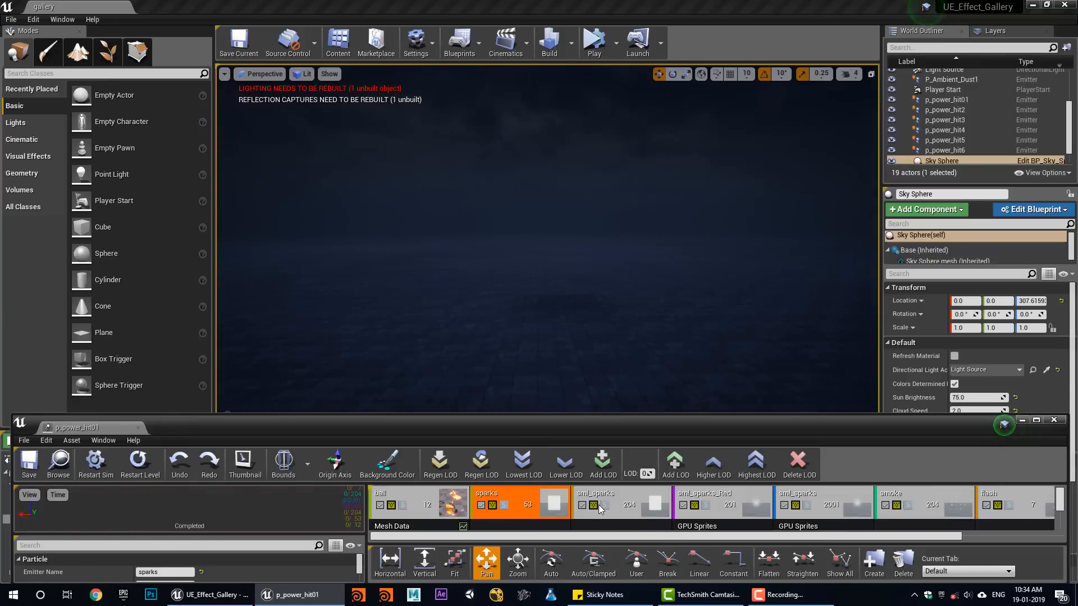
pyautogui.click(605, 505)
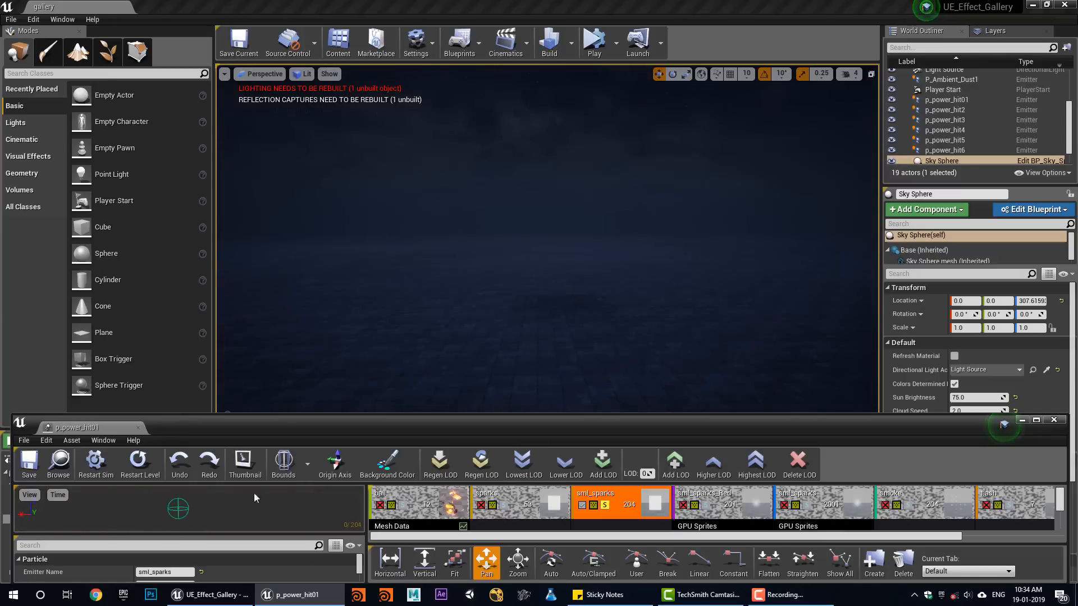
pyautogui.click(148, 470)
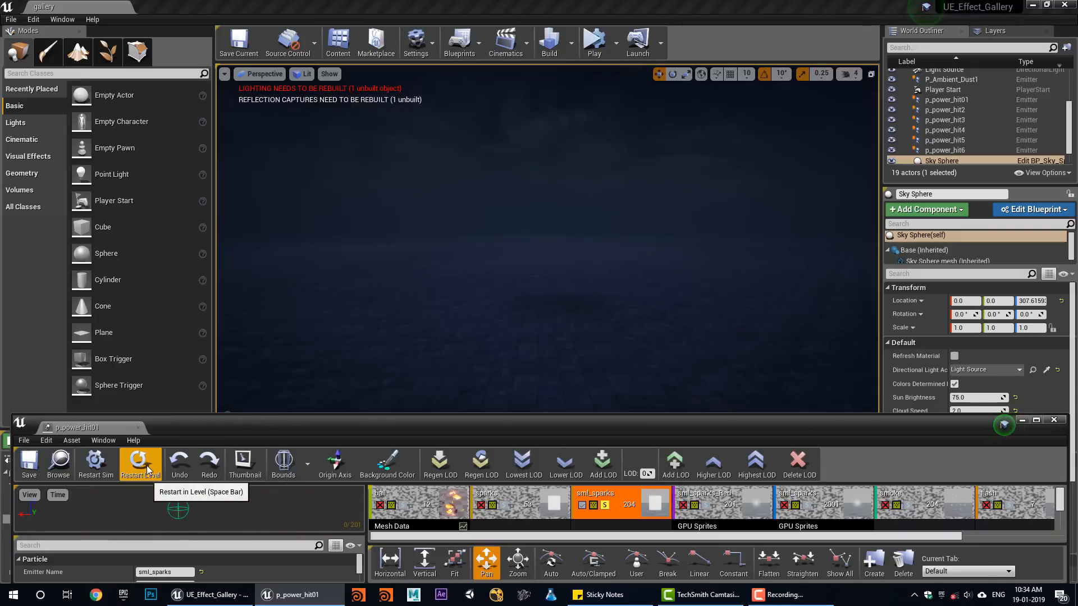
pyautogui.click(148, 470)
# Step: Solo sml_sparks_Red and the GPU sml_sparks emitter one after the other, restarting the effect in the level for each
pyautogui.click(604, 504)
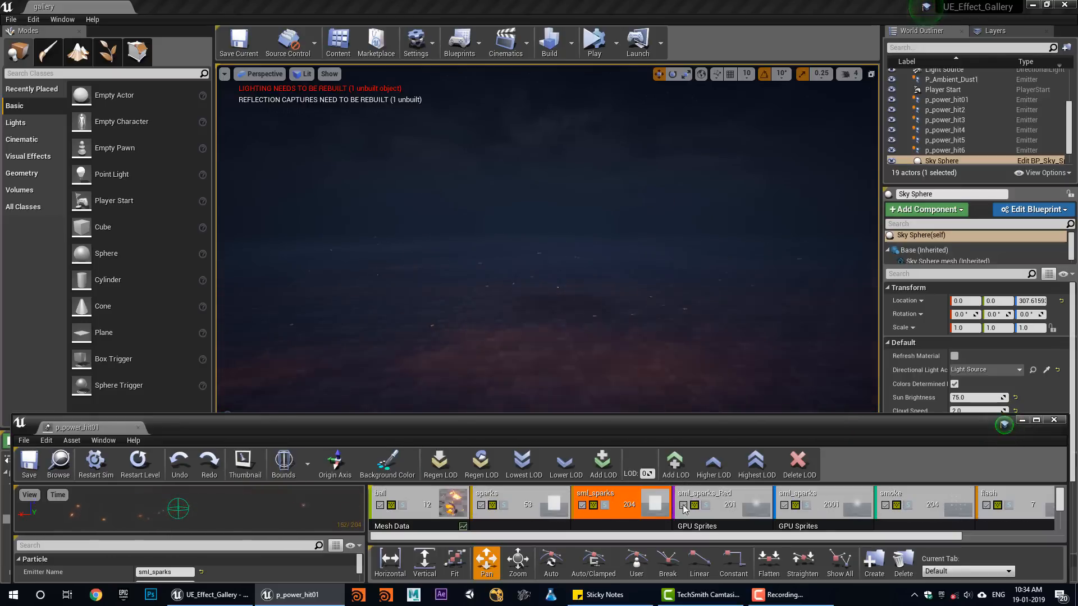
pyautogui.click(705, 505)
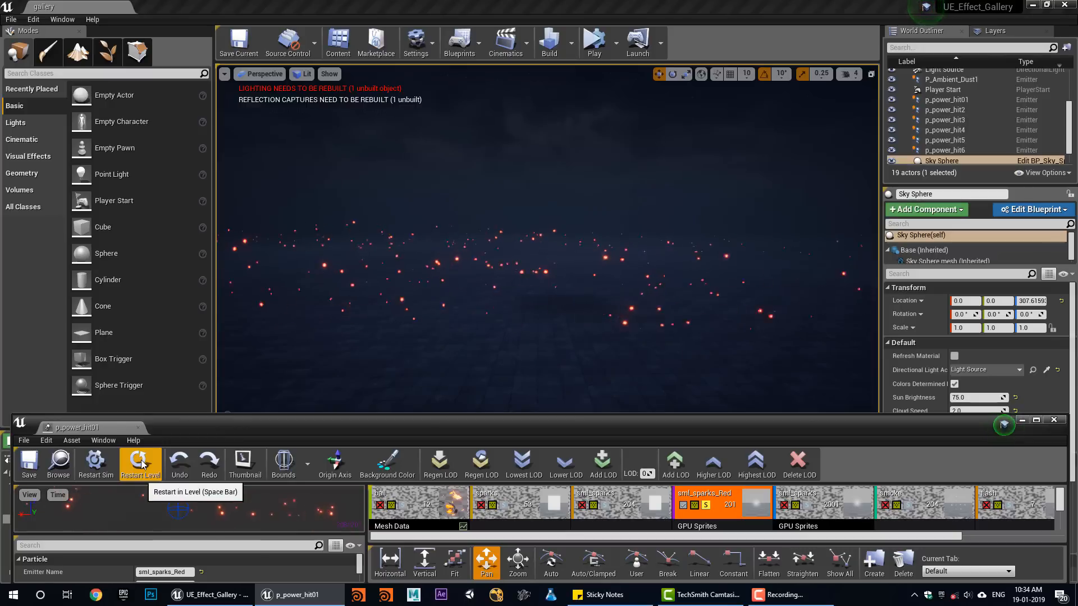
pyautogui.click(706, 505)
pyautogui.click(809, 507)
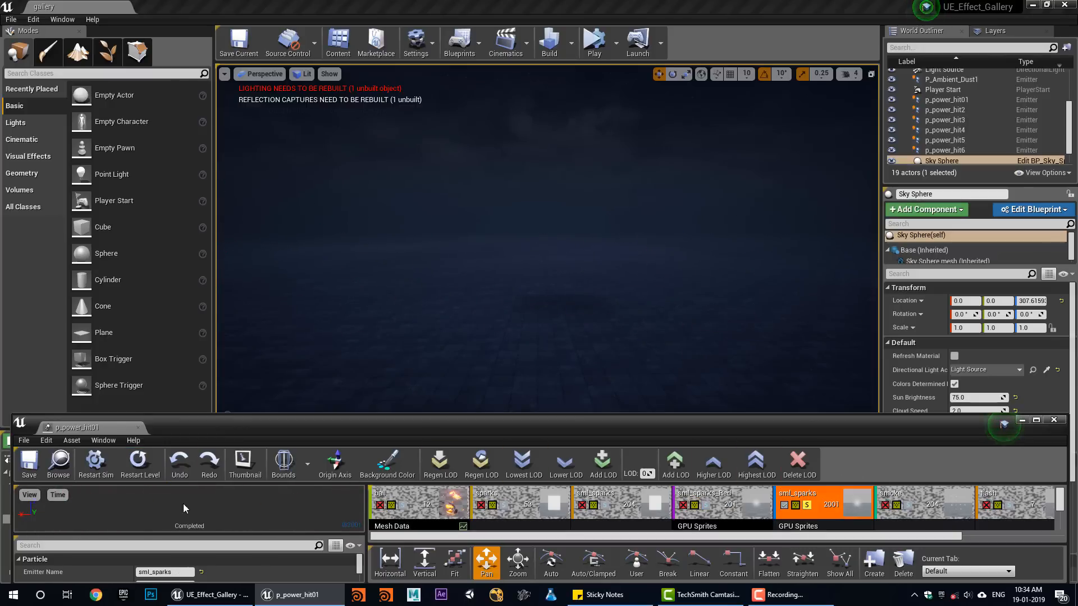
pyautogui.click(159, 471)
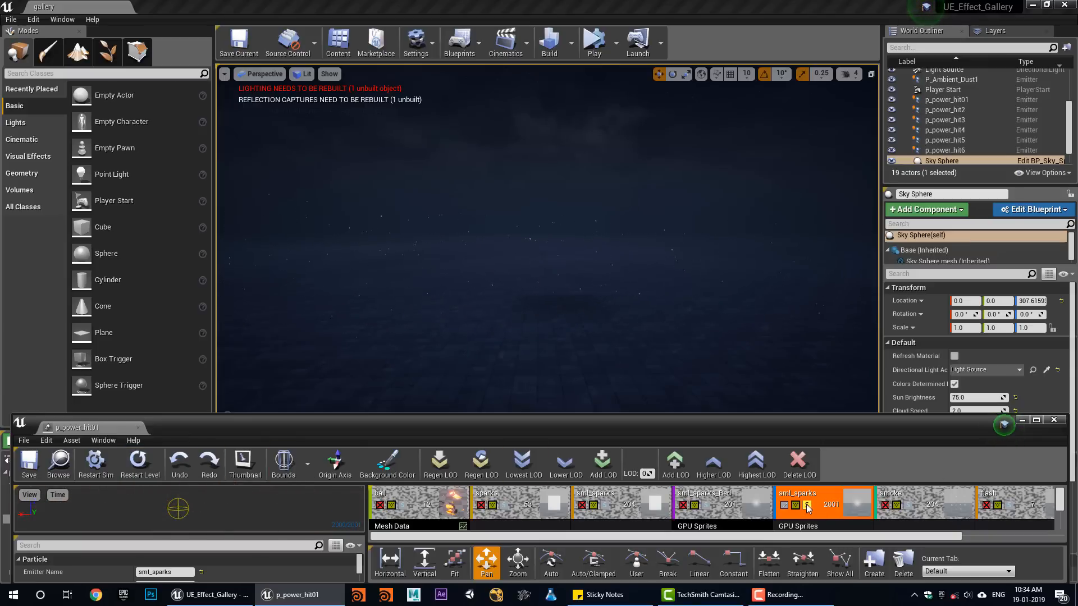
# Step: Solo the smoke emitter and the flash emitter one after the other, replaying each in the level
pyautogui.click(807, 506)
pyautogui.click(908, 506)
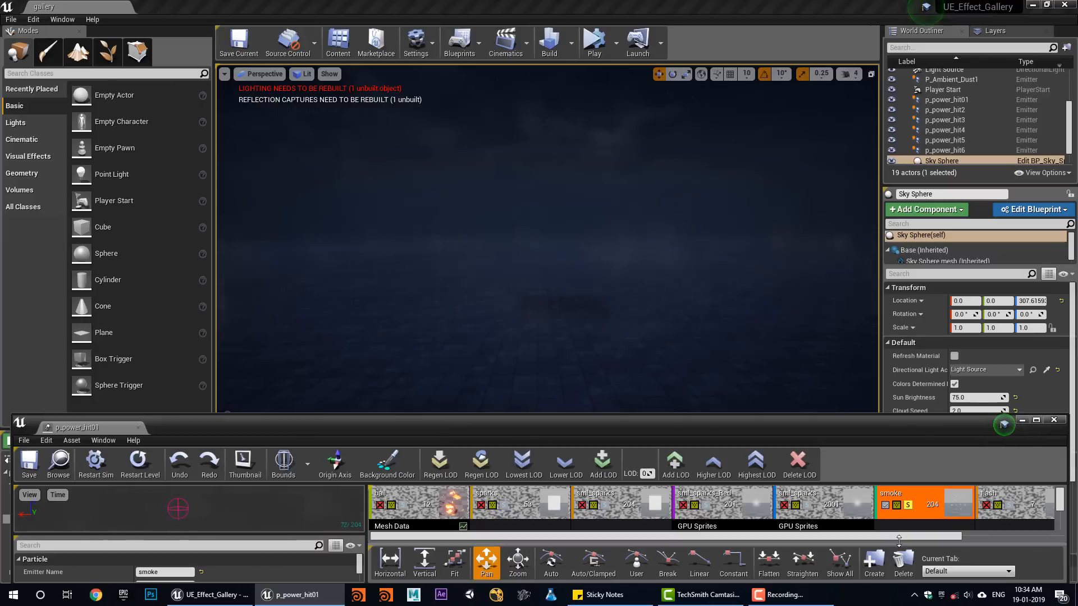
pyautogui.moveTo(918, 537); pyautogui.dragTo(999, 537)
pyautogui.click(812, 505)
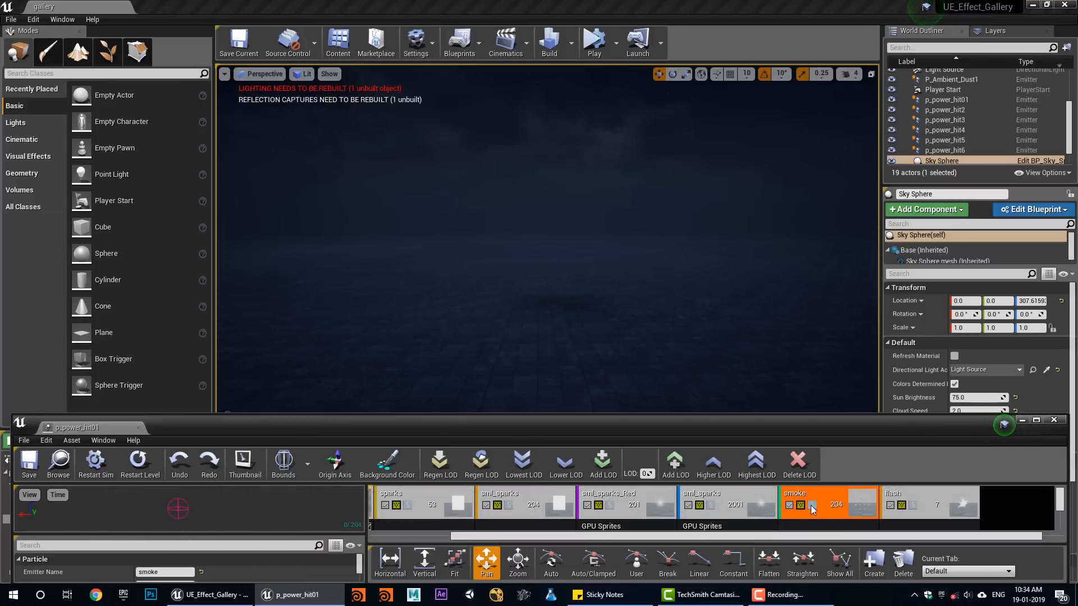
pyautogui.click(911, 505)
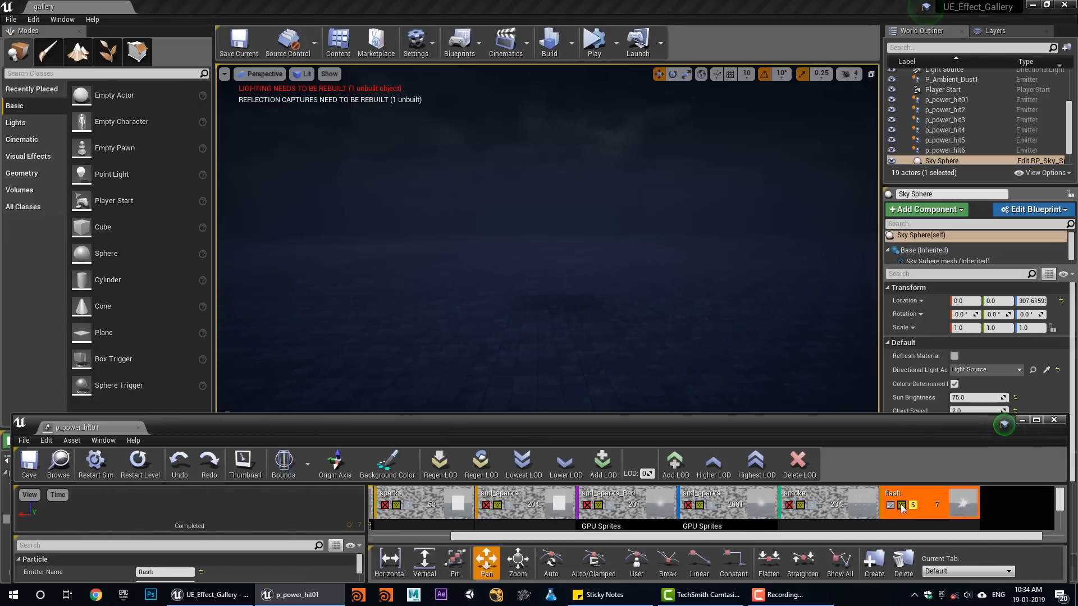
pyautogui.click(130, 462)
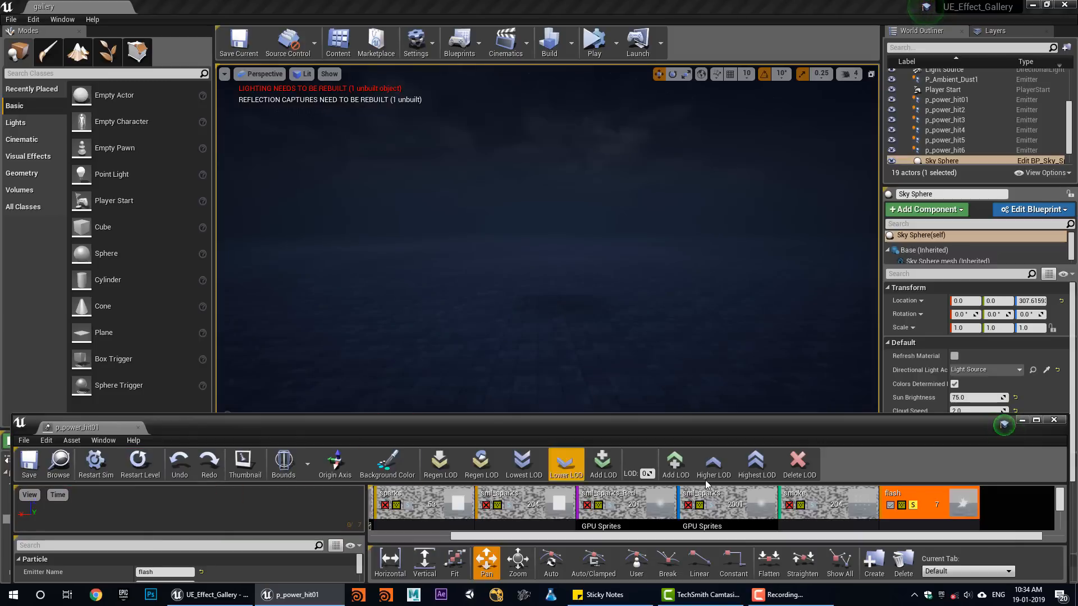
# Step: Turn off the flash emitter's solo and restart the complete effect in the level
pyautogui.click(914, 505)
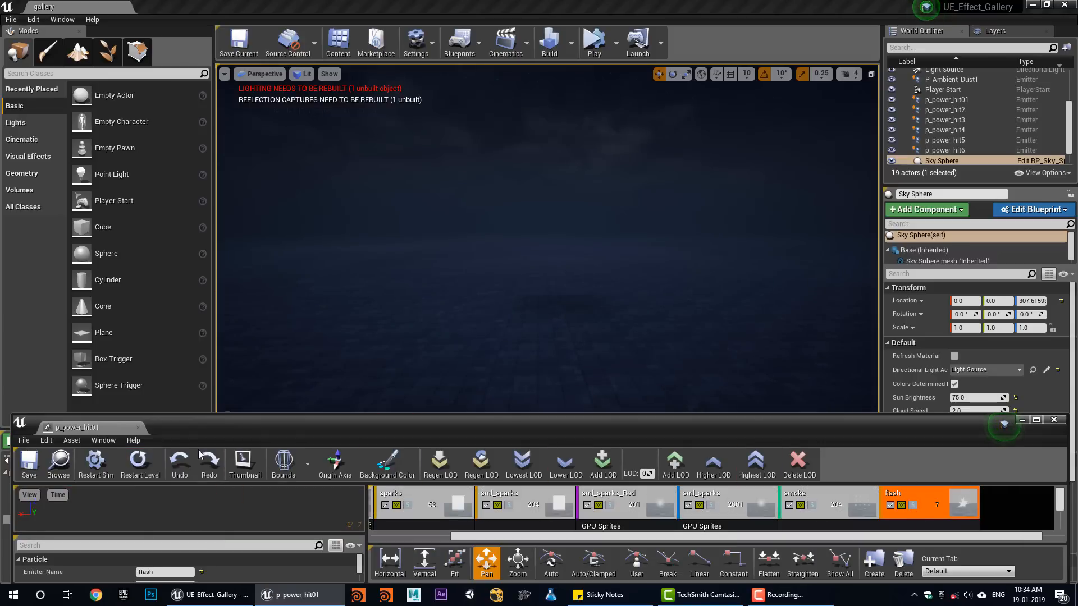
pyautogui.click(140, 464)
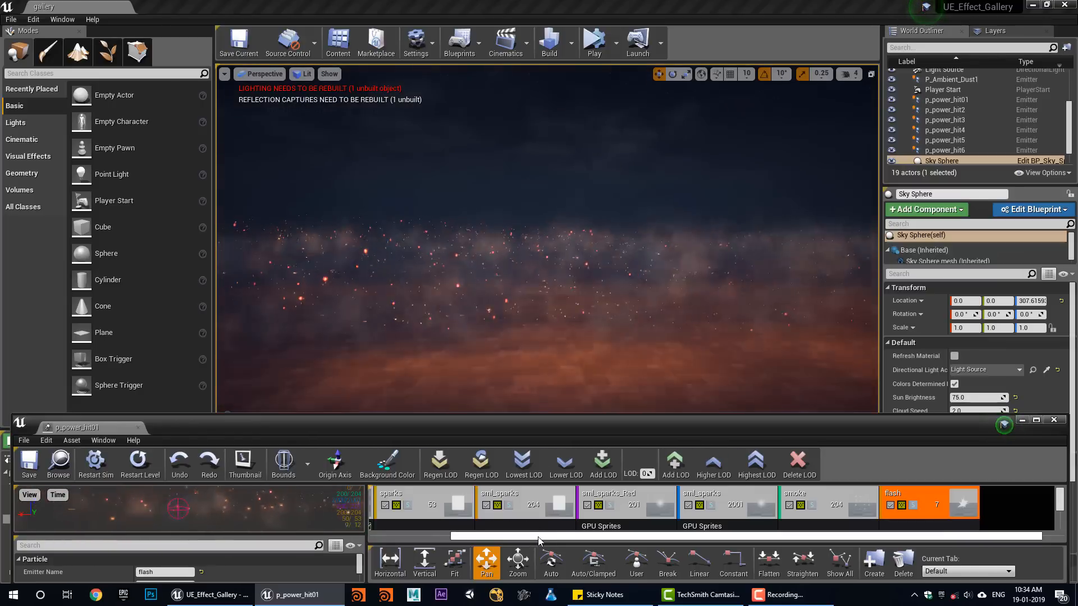
# Step: Solo the ball emitter and add sparks to the solo, restarting the effect in the level after each
pyautogui.moveTo(538, 540); pyautogui.dragTo(458, 540)
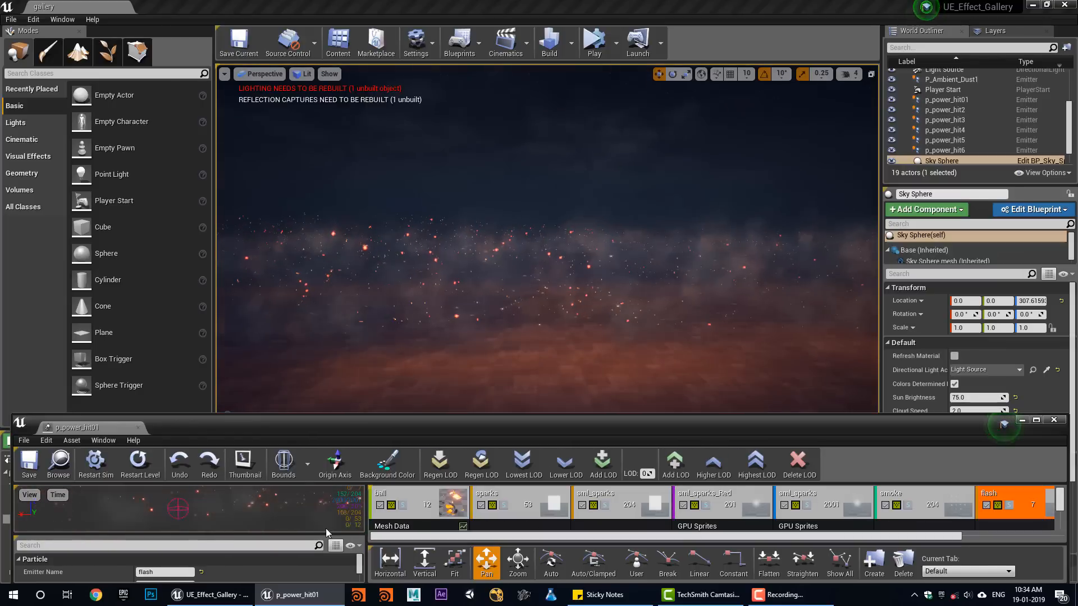
pyautogui.click(402, 505)
pyautogui.click(142, 466)
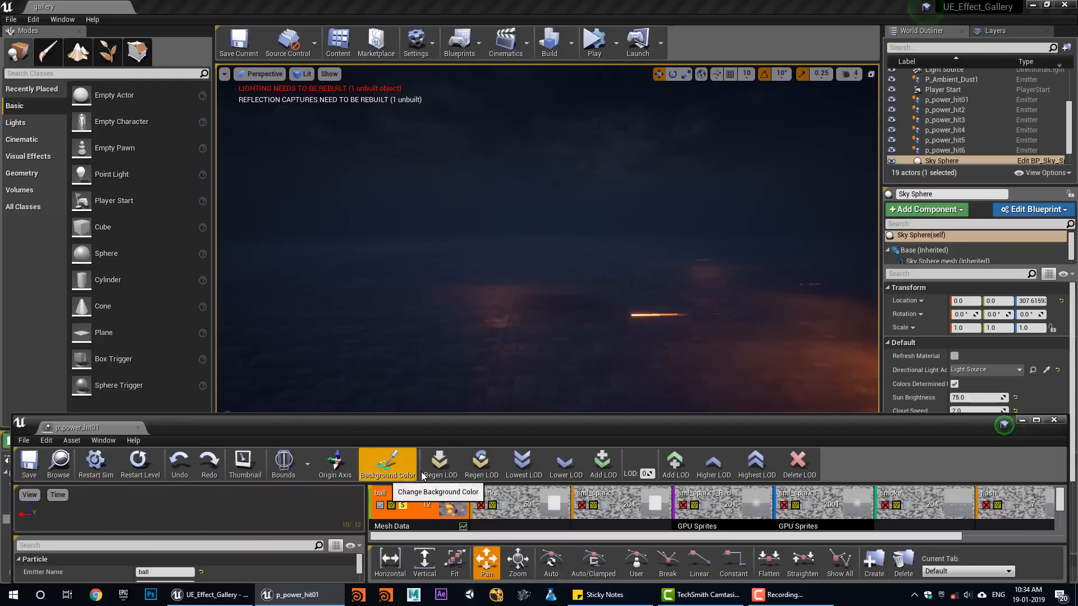
pyautogui.click(504, 507)
pyautogui.click(141, 463)
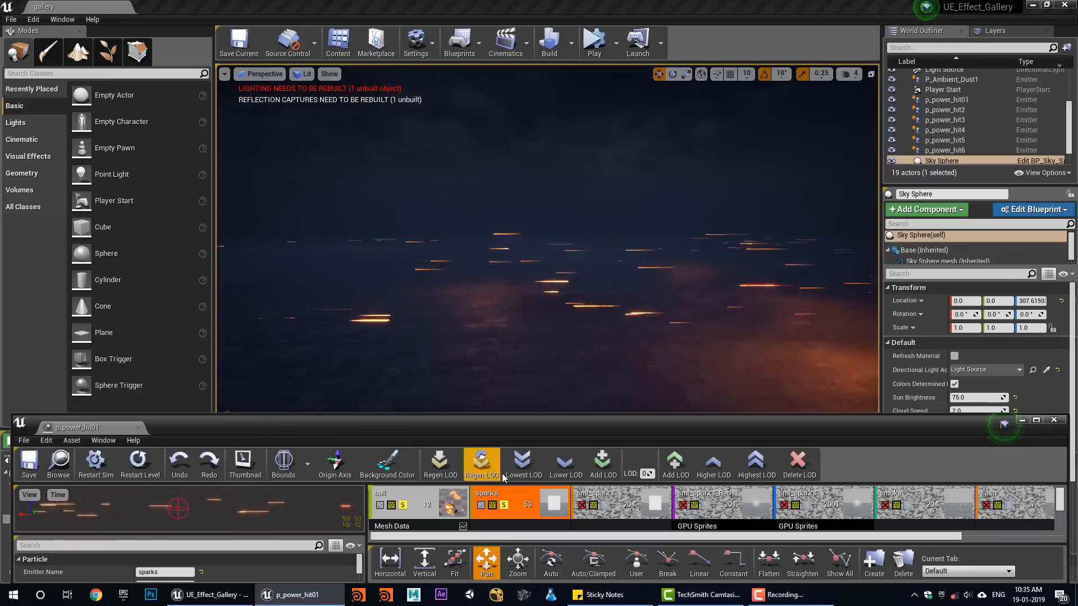
# Step: Add the first sml_sparks emitter and sml_sparks_Red to the soloed emitters, restarting the effect in the level
pyautogui.click(605, 504)
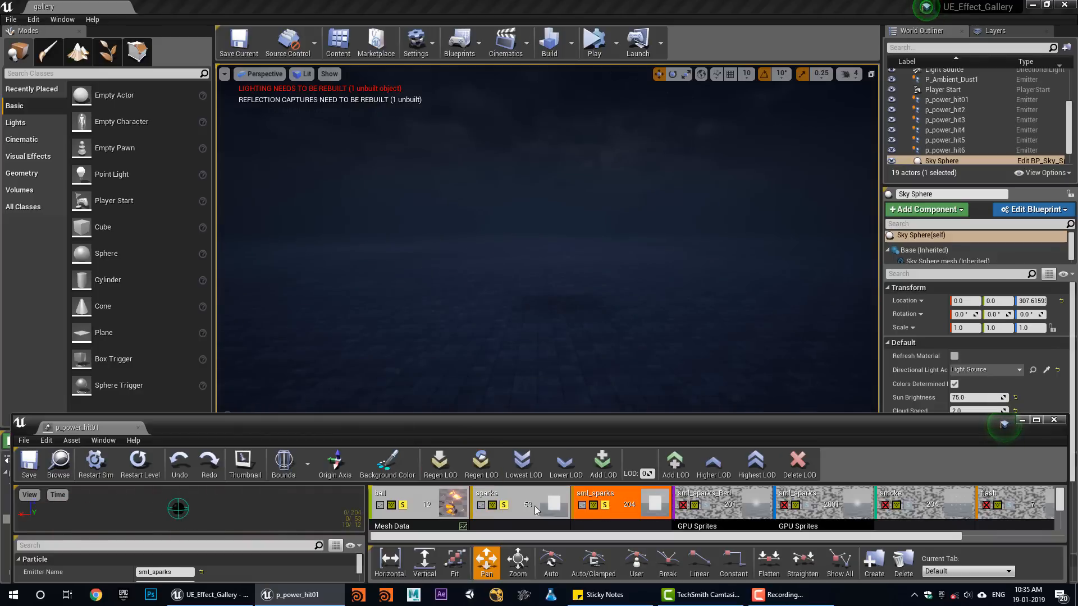
pyautogui.click(141, 464)
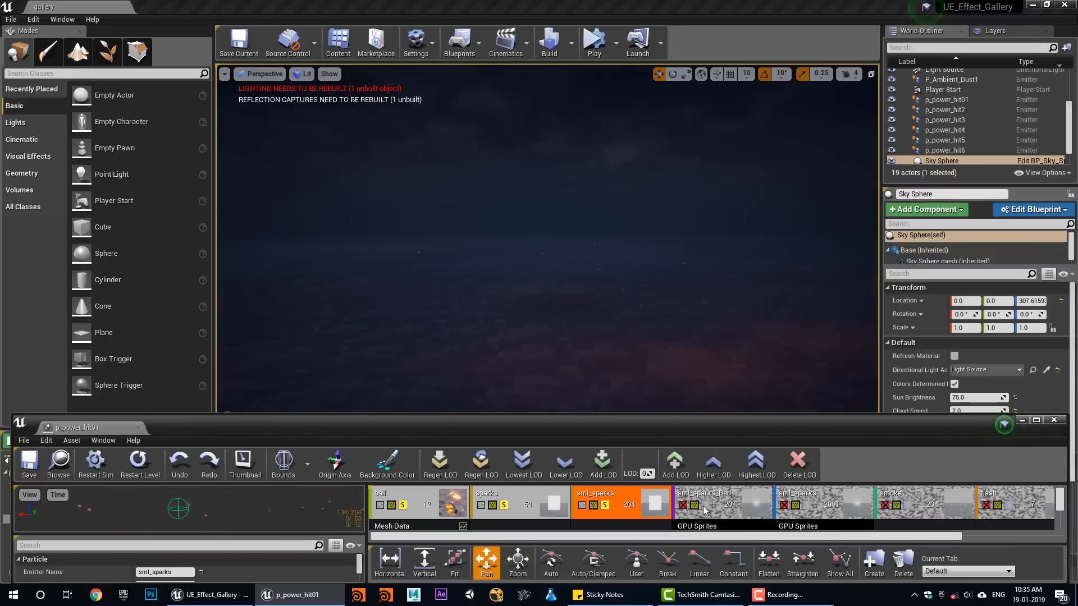
pyautogui.click(704, 506)
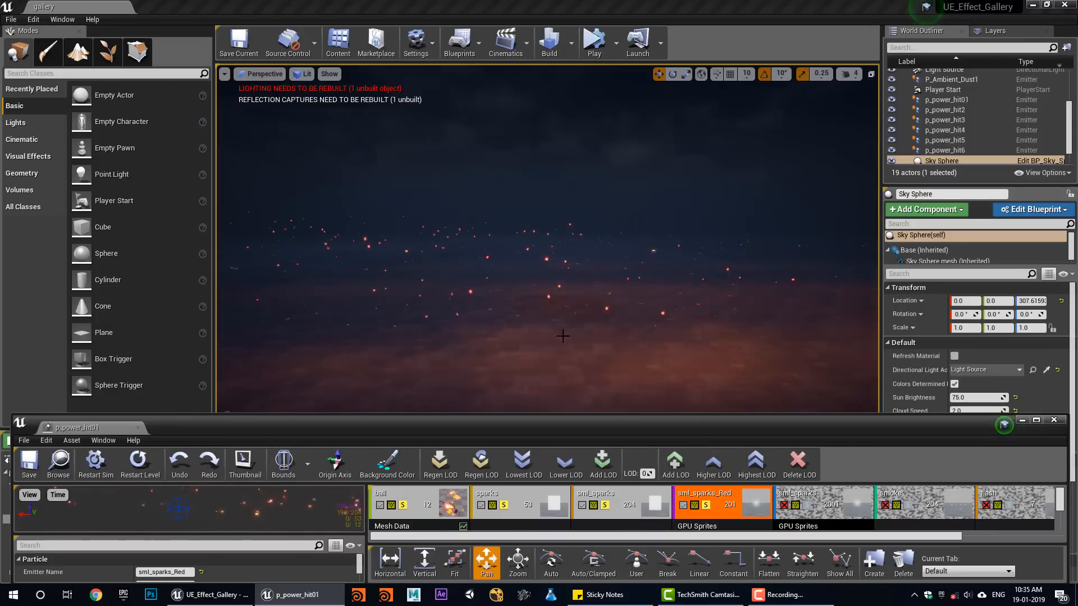
# Step: Add the GPU sml_sparks emitter and the smoke emitter to the solo, restarting the effect in the level after each
pyautogui.click(806, 508)
pyautogui.click(138, 463)
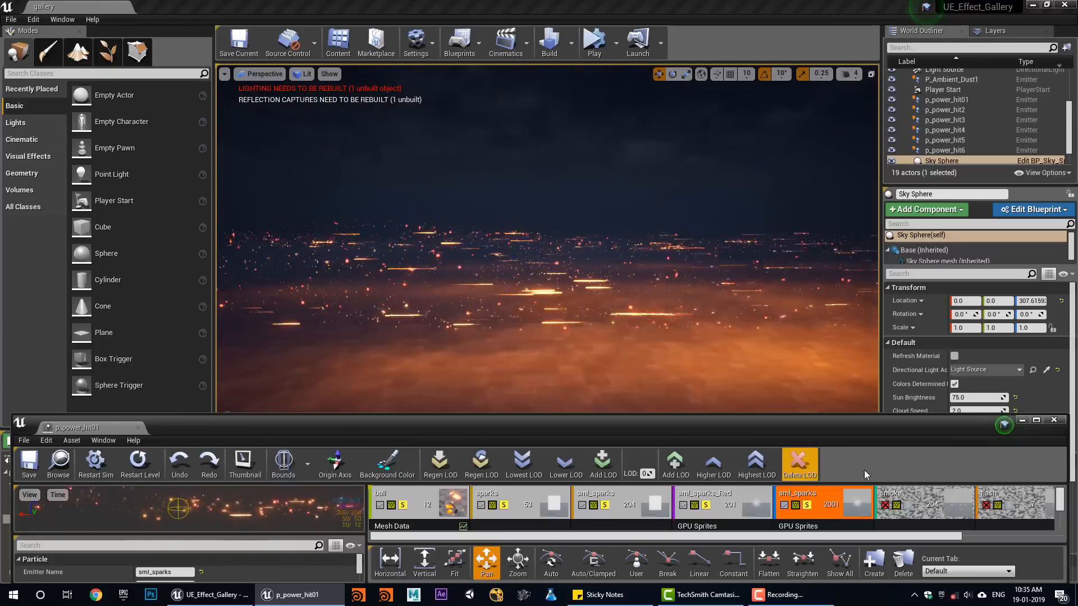
pyautogui.click(885, 505)
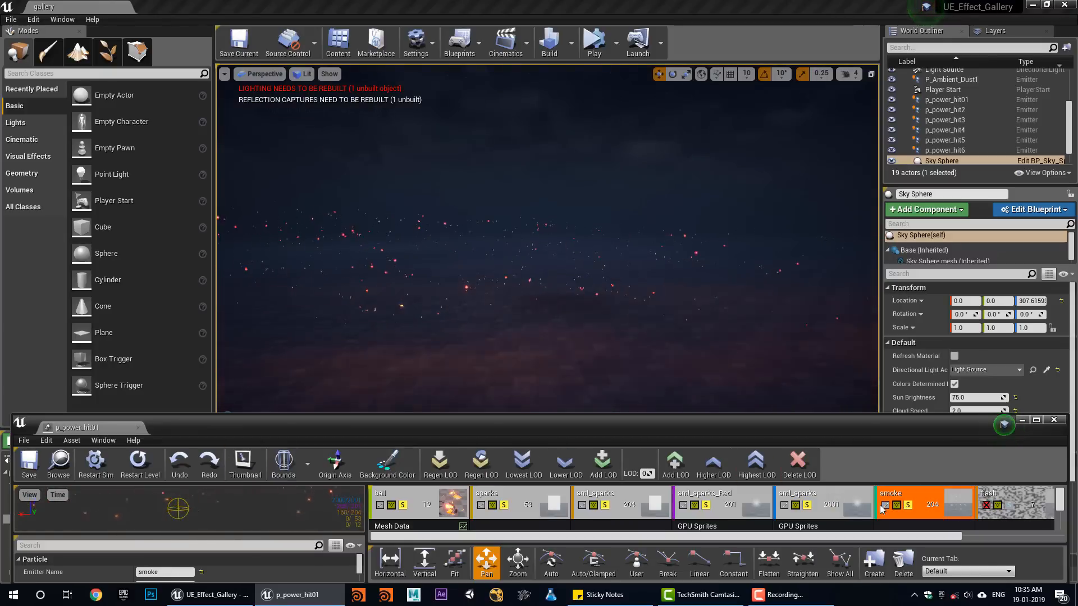
pyautogui.click(144, 474)
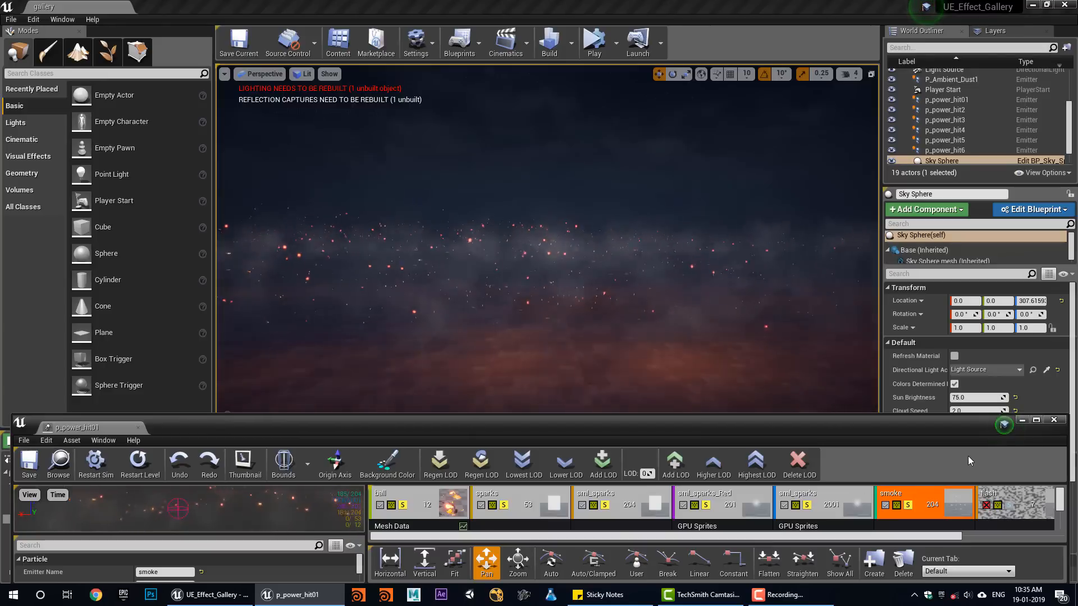
# Step: Add the flash emitter to the soloed emitters and restart the effect in the level
pyautogui.click(986, 505)
pyautogui.click(125, 476)
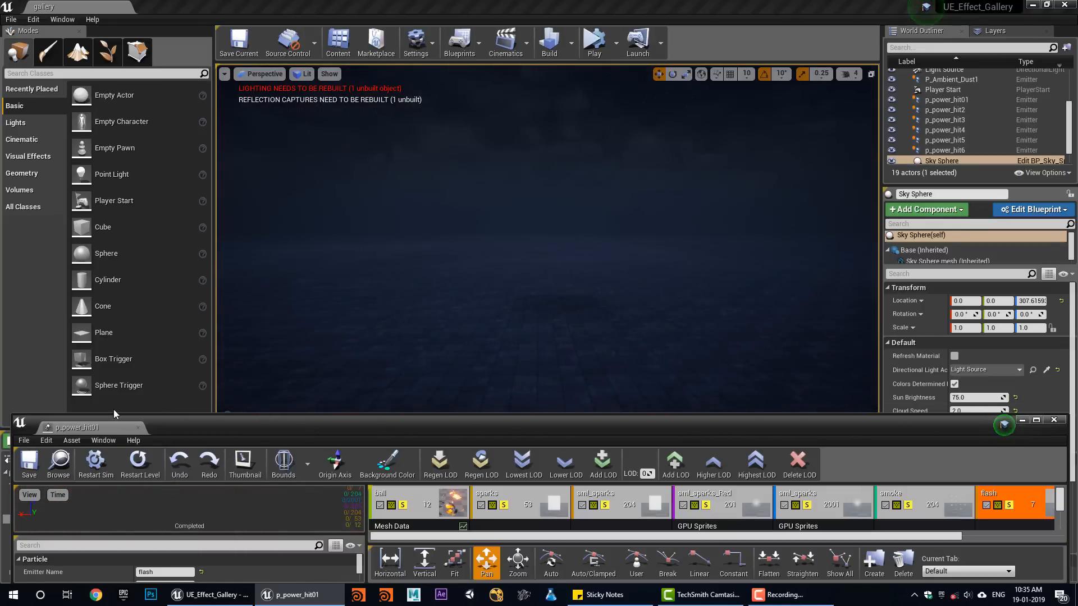
# Step: Dock the p_power_hit01 particle editor beside the gallery level in the main window and return to the level
pyautogui.moveTo(76, 428); pyautogui.dragTo(168, 6)
pyautogui.click(82, 4)
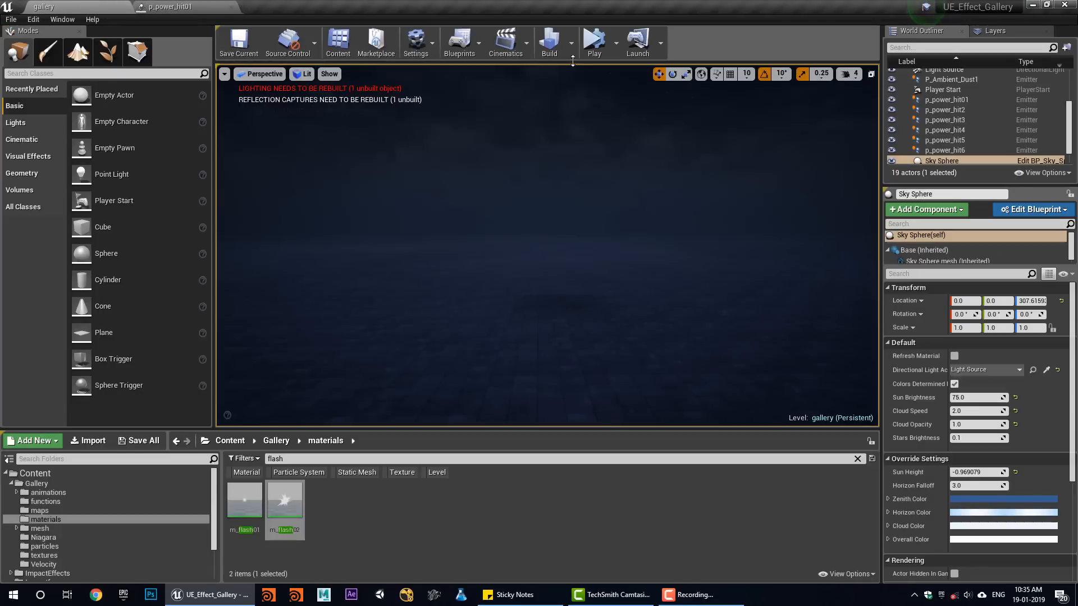
# Step: Simulate the level, restart the simulation, and widen the viewport by narrowing the panels on both sides of it
pyautogui.click(593, 40)
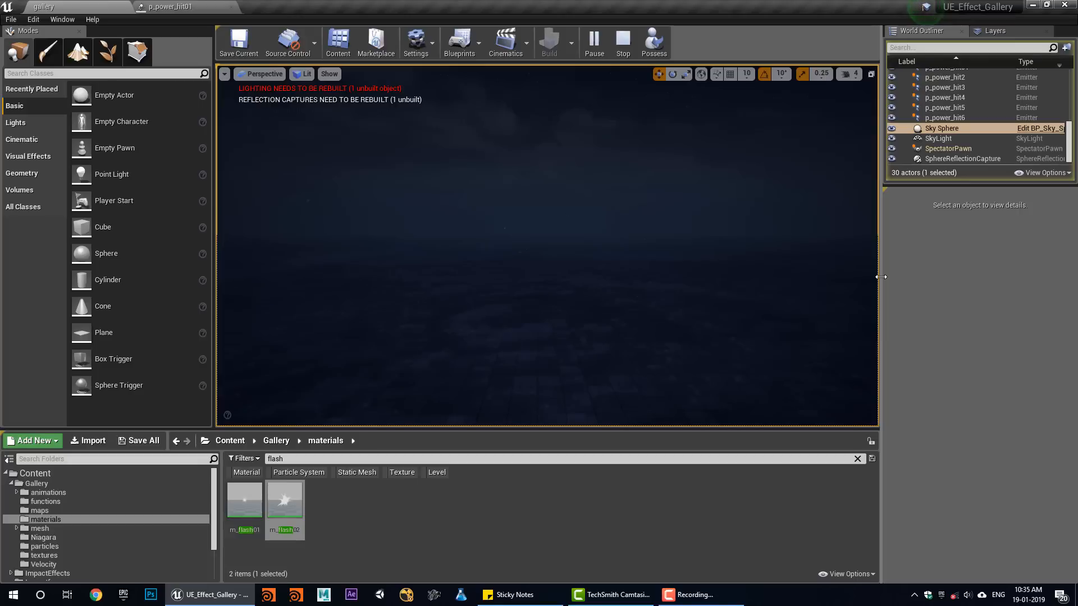
pyautogui.moveTo(880, 276); pyautogui.dragTo(1000, 279)
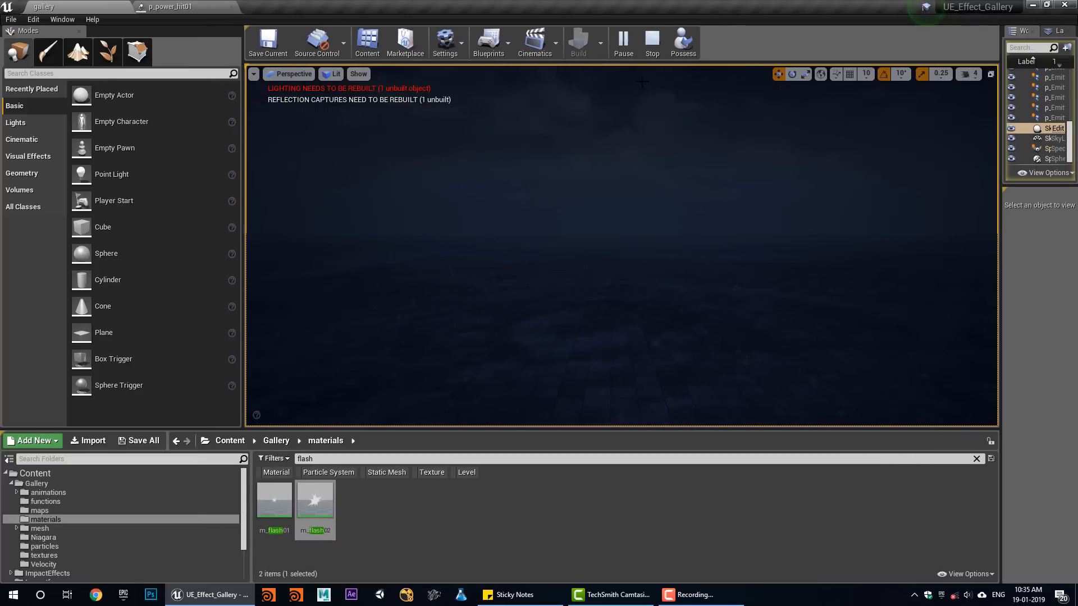
pyautogui.click(647, 45)
pyautogui.click(621, 44)
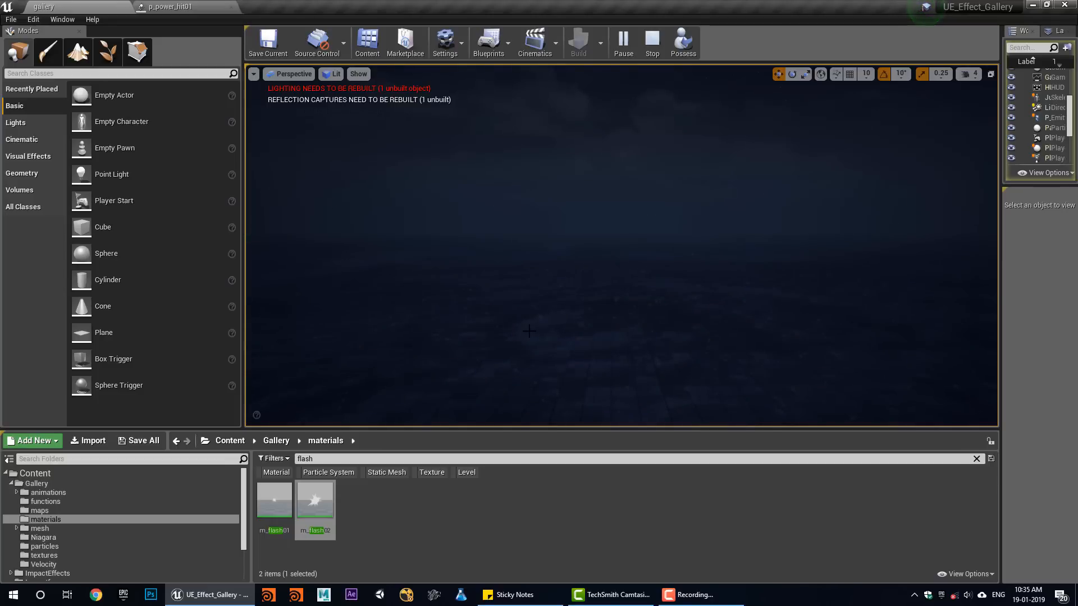
pyautogui.moveTo(244, 270); pyautogui.dragTo(197, 269)
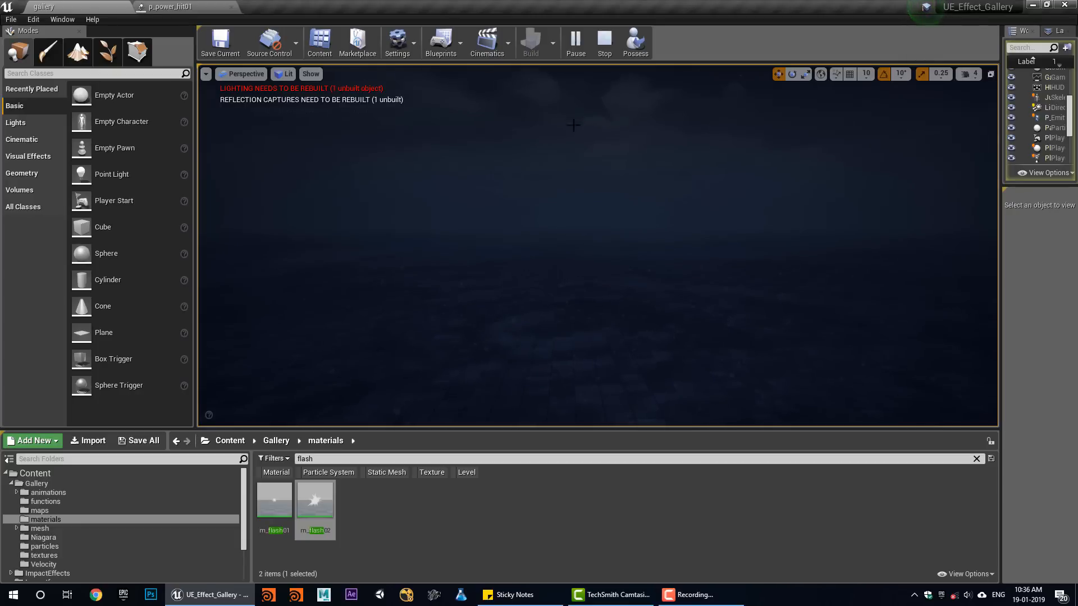
# Step: Restart the level simulation and view the complete effect in a full-screen viewport
pyautogui.click(599, 43)
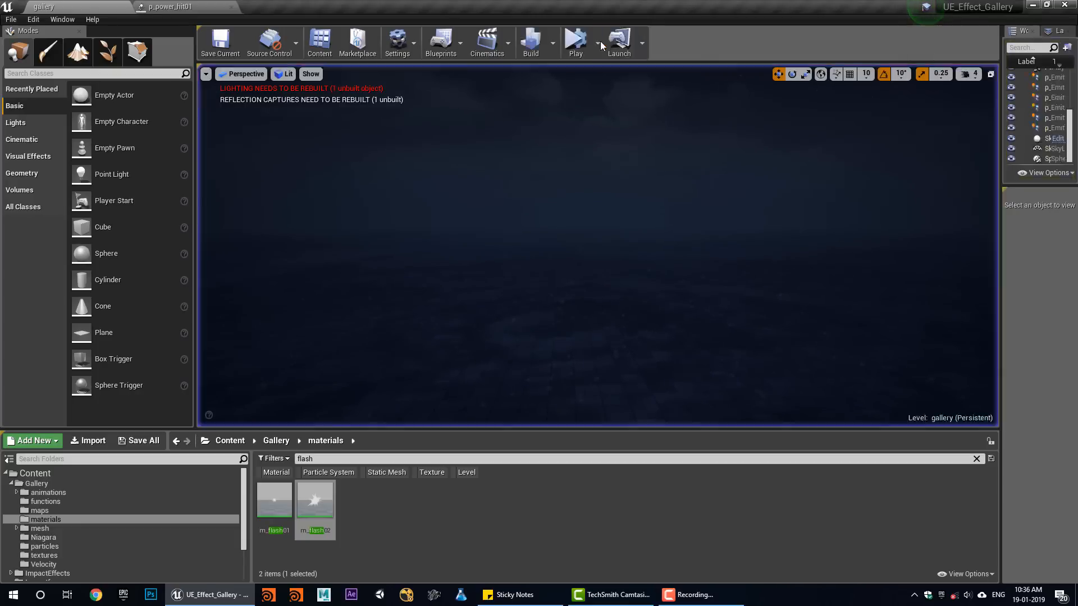
pyautogui.click(581, 45)
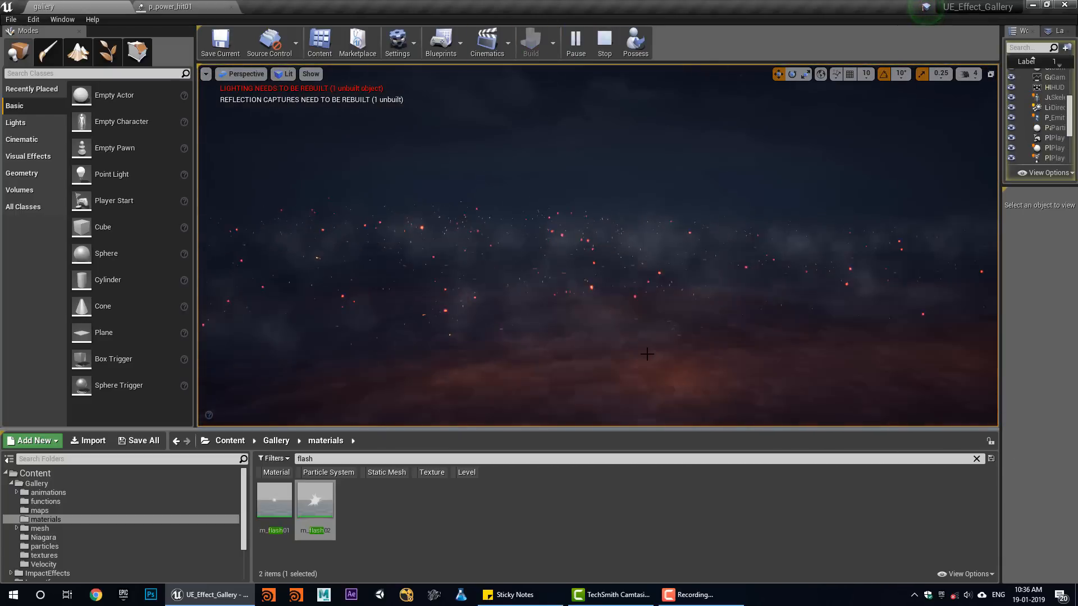
pyautogui.press('F11')
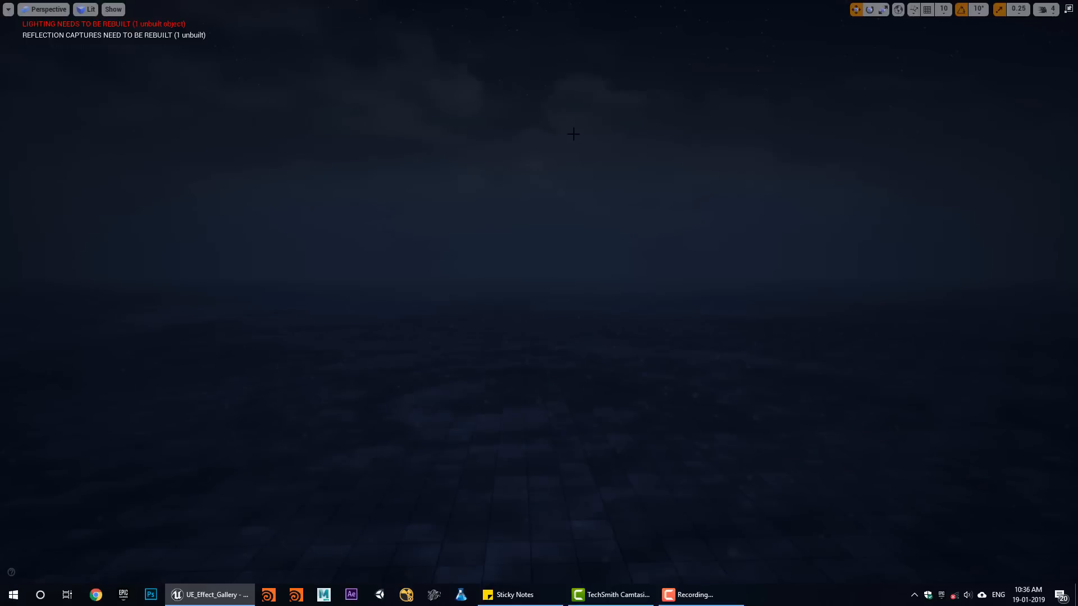